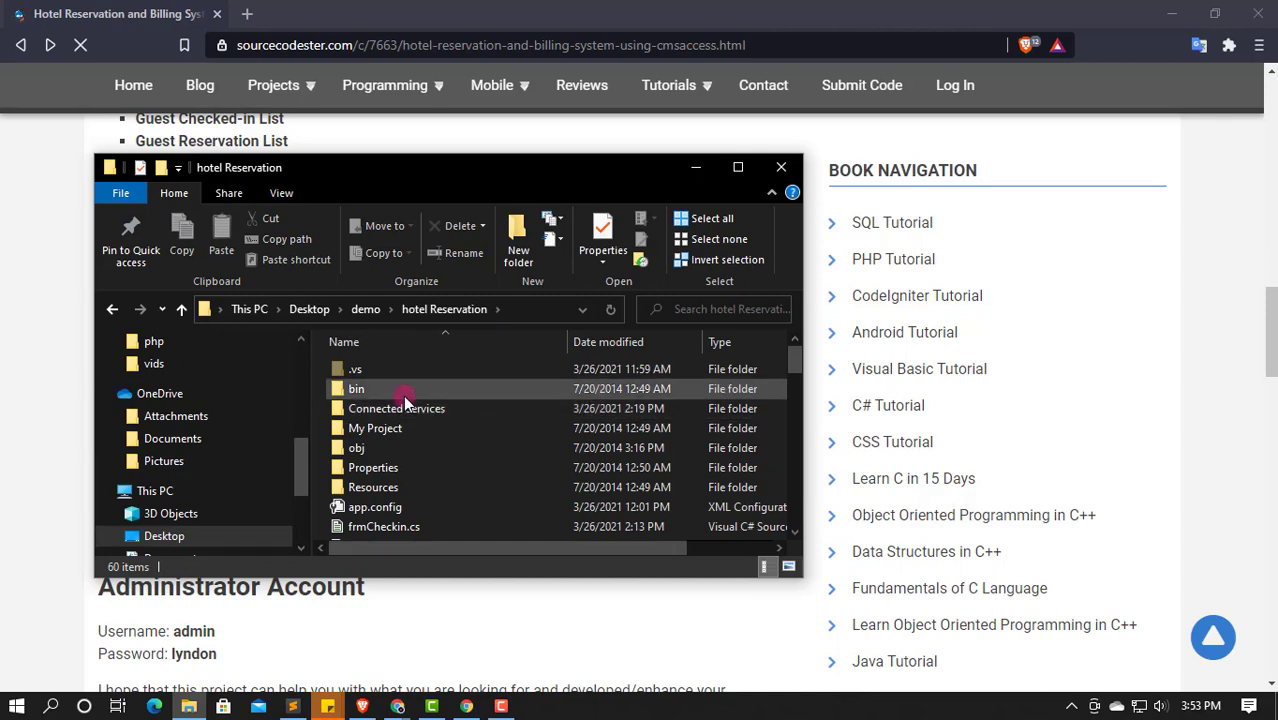
Step: Check the solution file name, HBRS.sln, in the project instructions
{"action": "key", "text": "alt+Tab"}
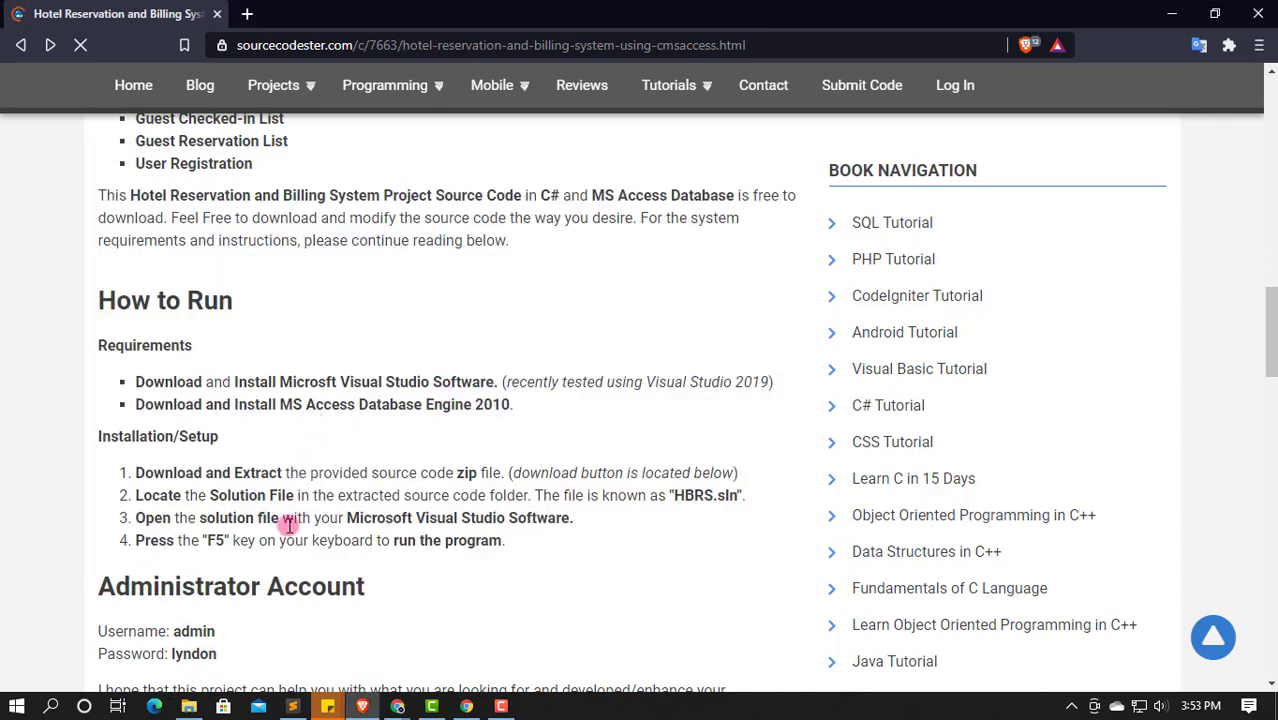
{"action": "left_click_drag", "start_coordinate": [672, 495], "coordinate": [768, 497]}
{"action": "left_click", "coordinate": [693, 536]}
{"action": "key", "text": "alt+Tab"}
Step: Open HBRS.sln from the extracted hotel Reservation folder in Visual Studio
{"action": "scroll", "coordinate": [400, 428], "scroll_direction": "down", "scroll_amount": 5}
{"action": "scroll", "coordinate": [400, 428], "scroll_direction": "down", "scroll_amount": 10}
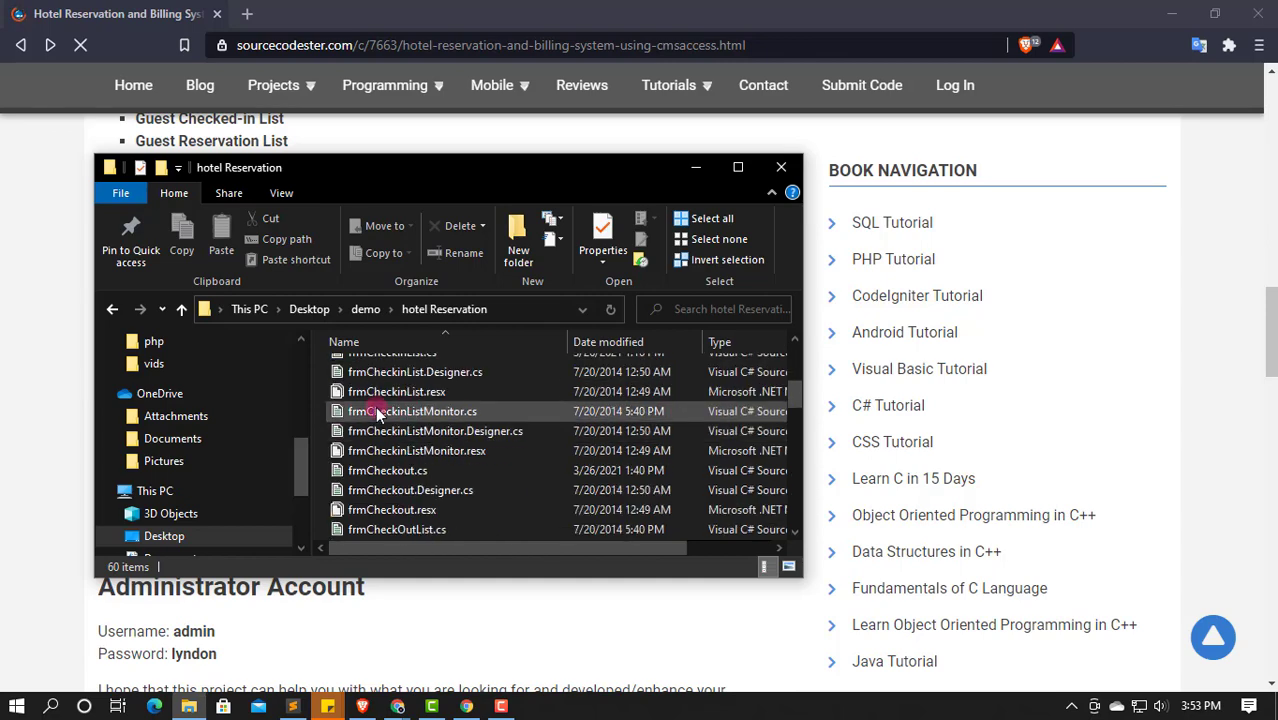
{"action": "scroll", "coordinate": [375, 410], "scroll_direction": "down", "scroll_amount": 4}
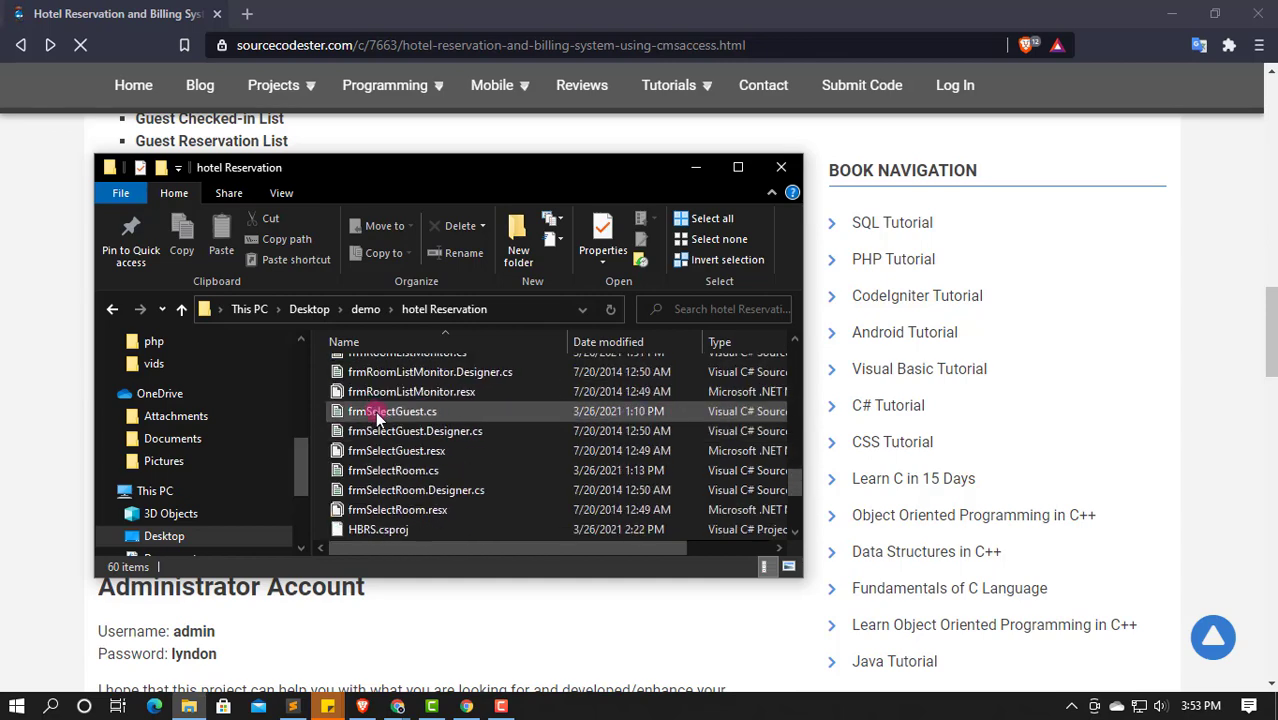
{"action": "left_click", "coordinate": [389, 452]}
{"action": "double_click", "coordinate": [472, 447]}
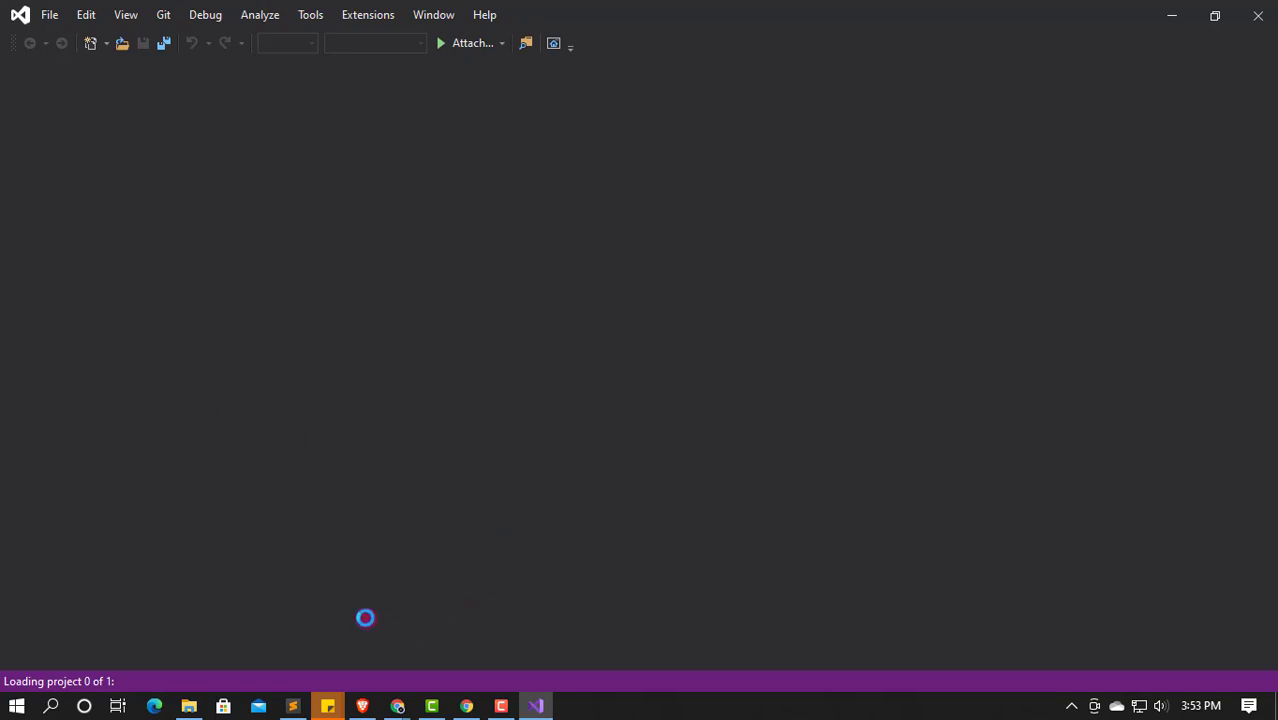
Step: Review the setup instructions and dismiss the Projects loaded notification
{"action": "left_click", "coordinate": [362, 706]}
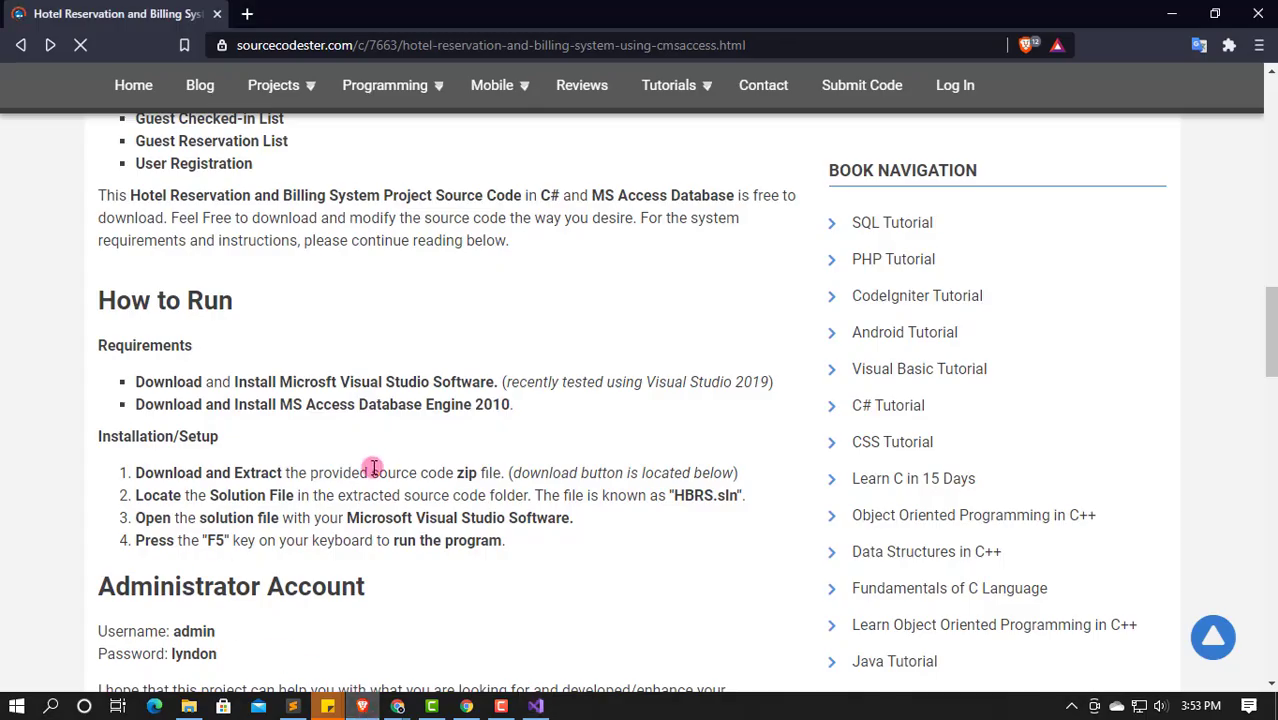
{"action": "scroll", "coordinate": [372, 468], "scroll_direction": "down", "scroll_amount": 1}
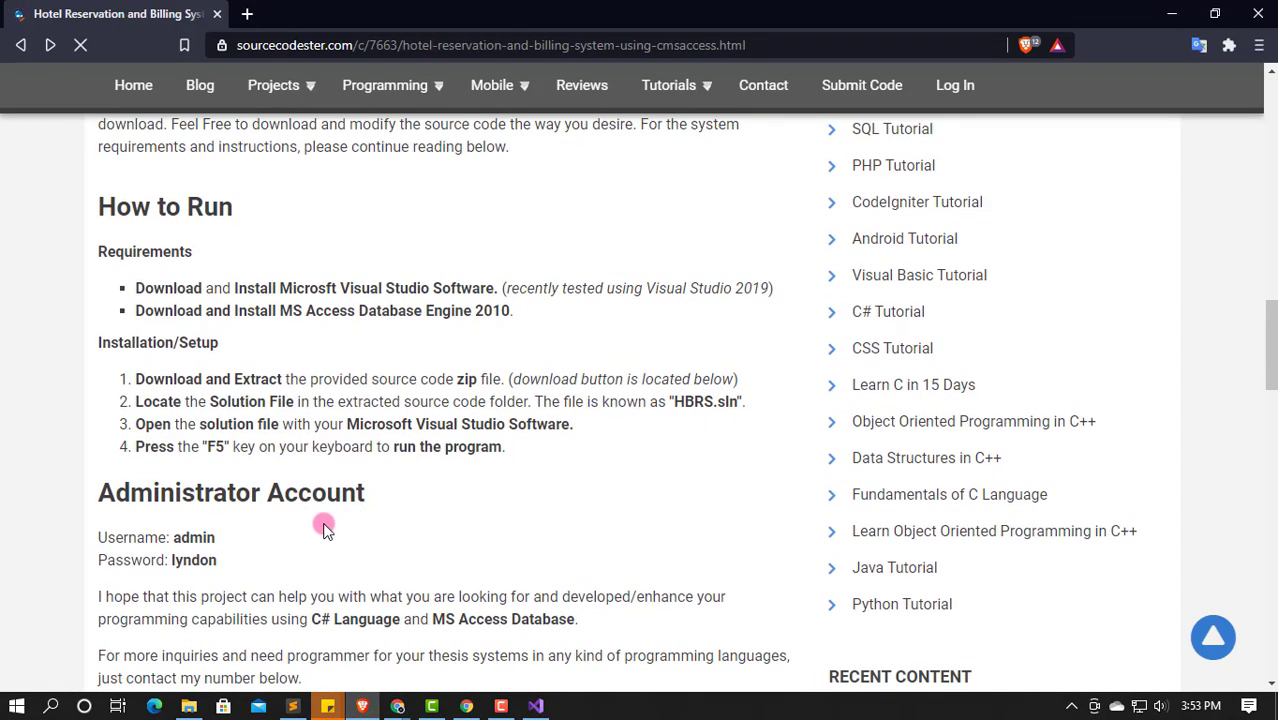
{"action": "key", "text": "alt+Tab"}
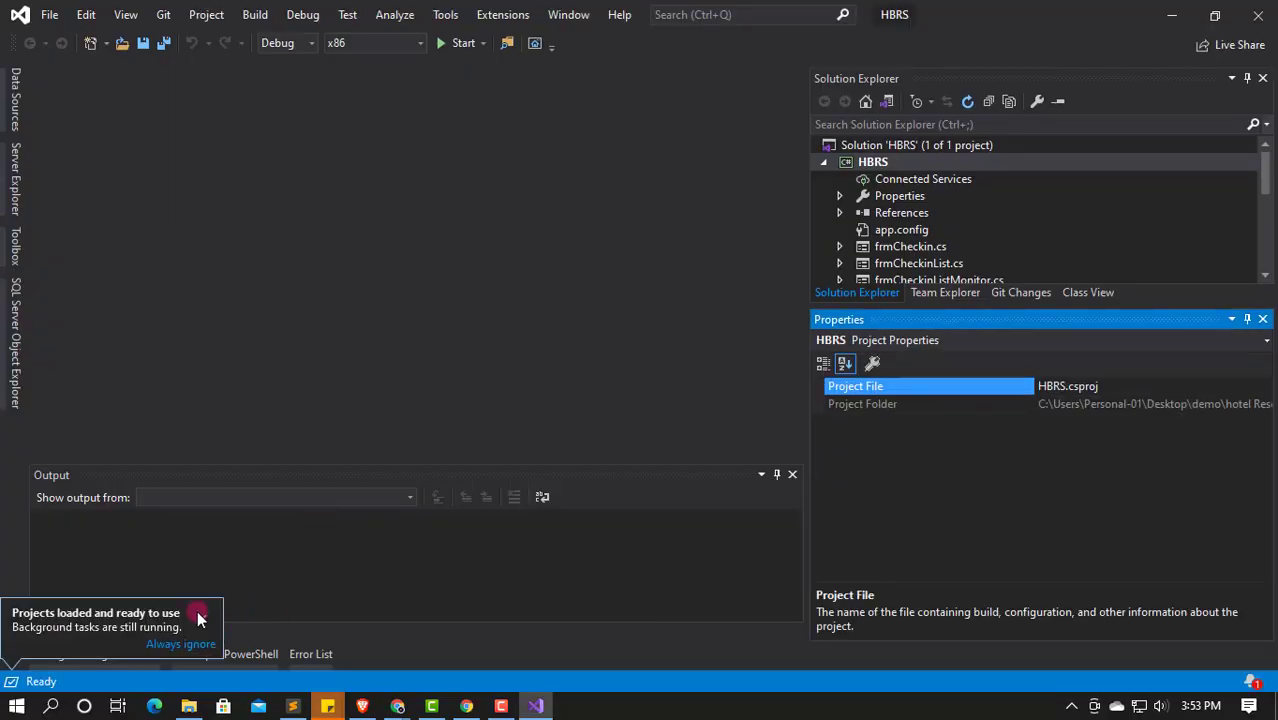
{"action": "left_click", "coordinate": [202, 618]}
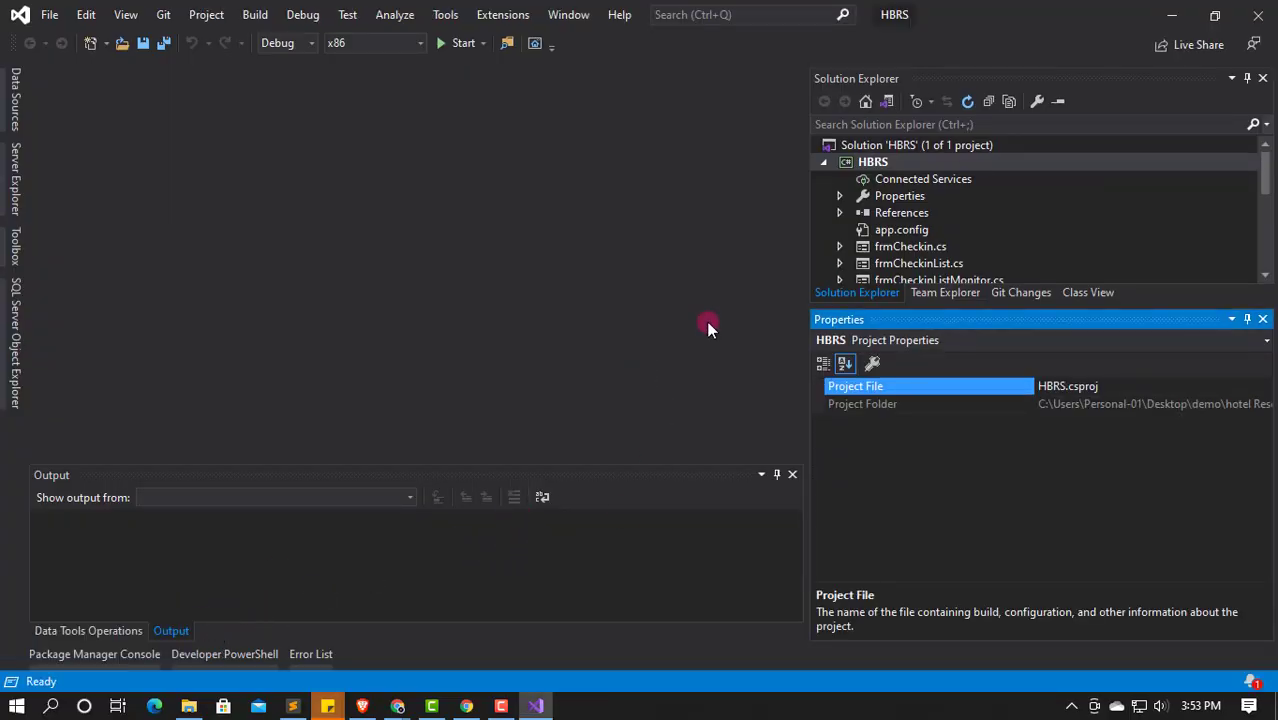
Step: Look up the administrator login details, then build and run HBRS in debug mode (F5)
{"action": "key", "text": "alt+Tab"}
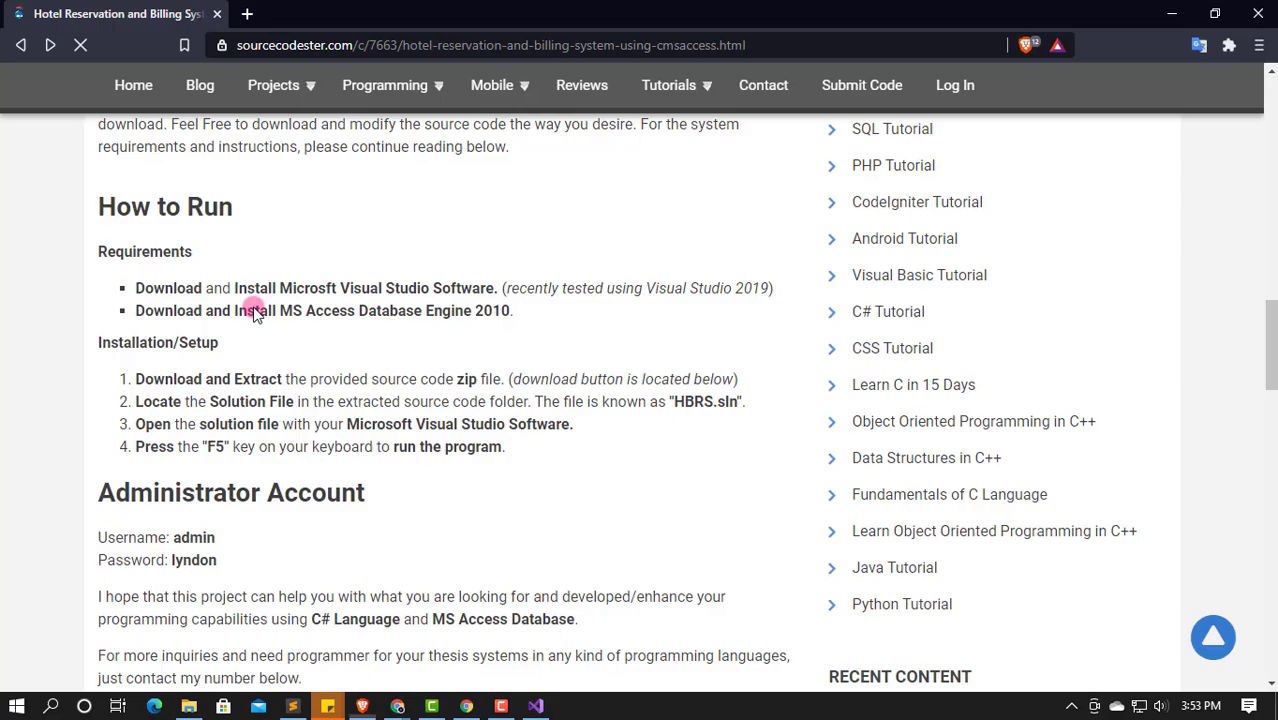
{"action": "left_click_drag", "start_coordinate": [177, 538], "coordinate": [237, 539]}
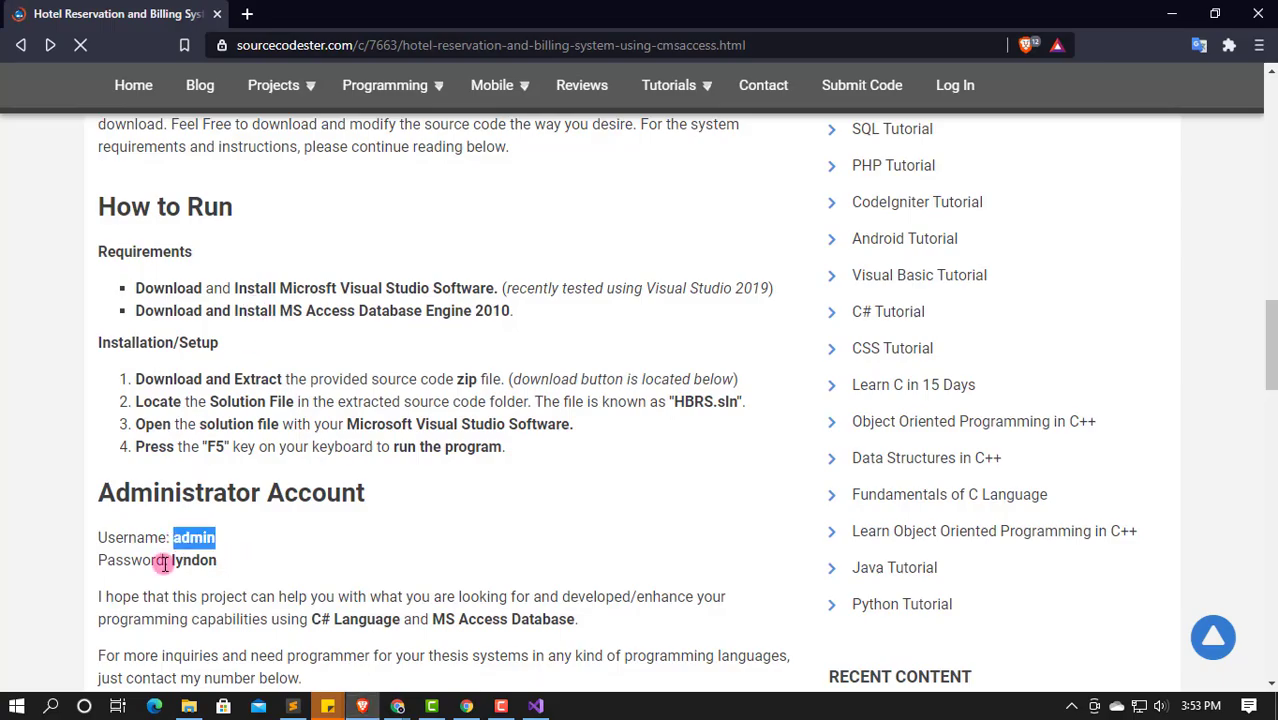
{"action": "left_click_drag", "start_coordinate": [163, 560], "coordinate": [285, 562]}
{"action": "left_click", "coordinate": [285, 562]}
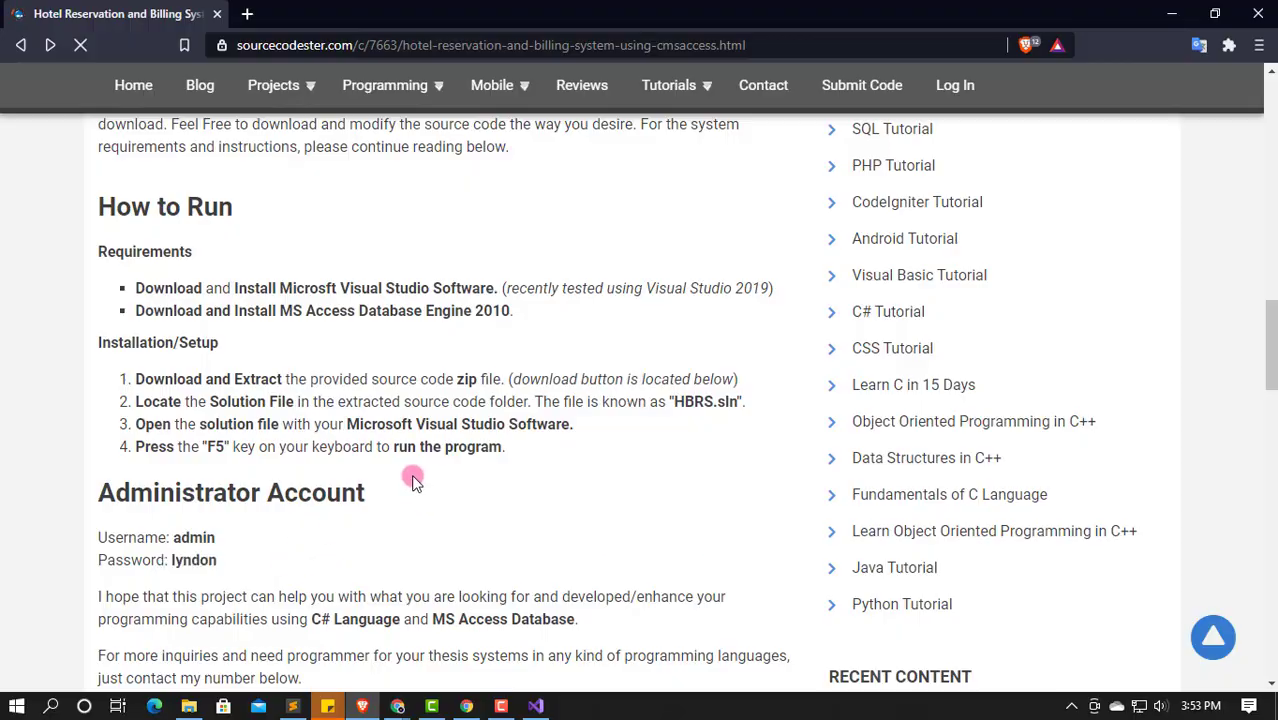
{"action": "key", "text": "alt+Tab"}
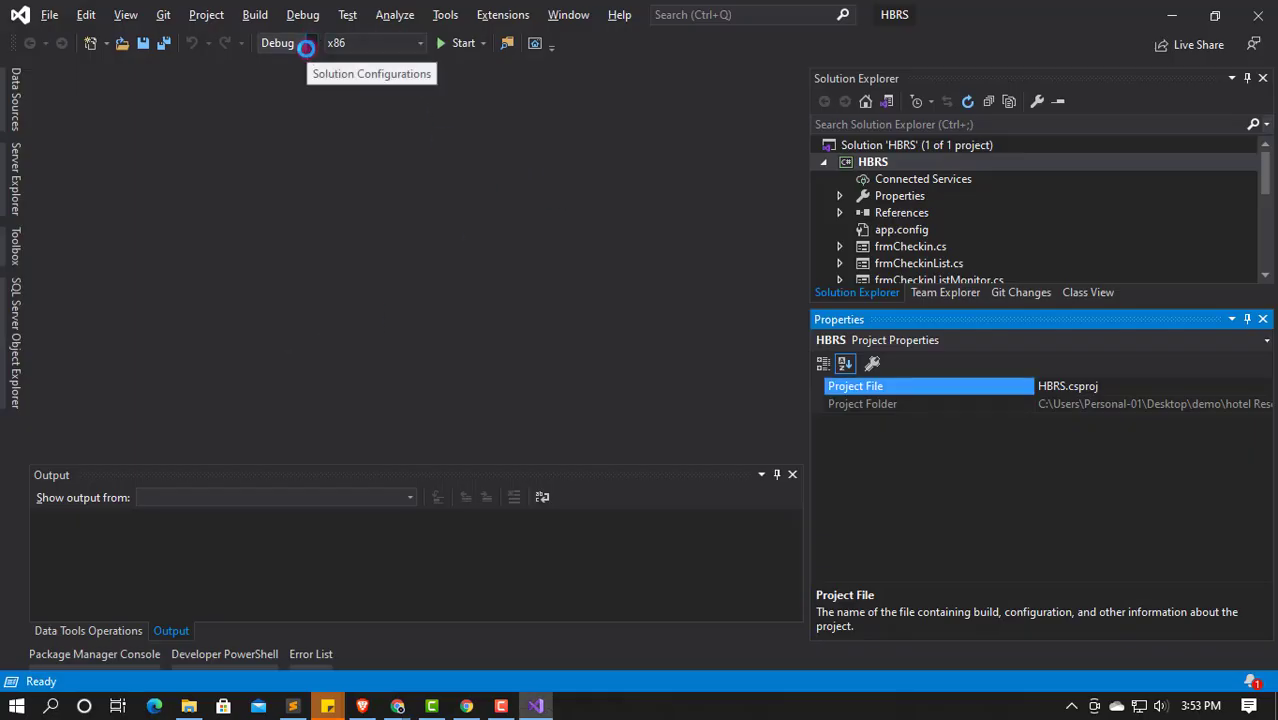
{"action": "key", "text": "F5"}
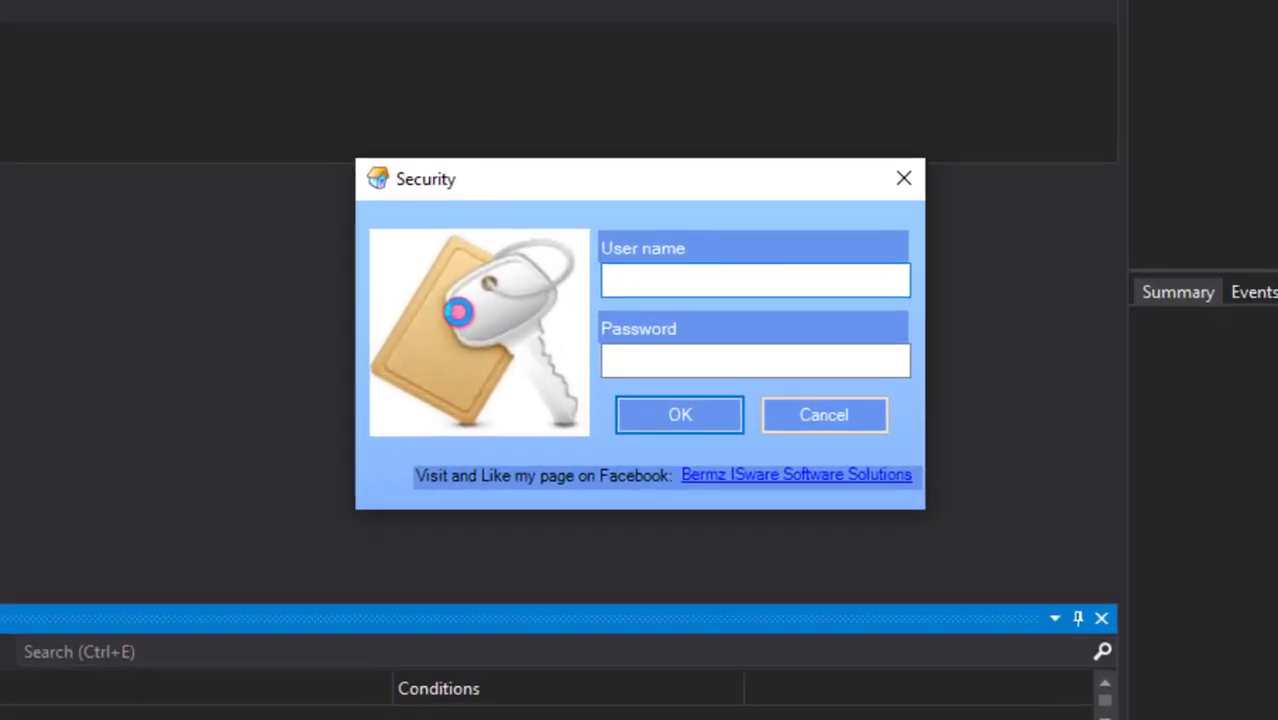
Step: Log in to the Security dialog with the administrator username and password
{"action": "type", "text": "adm"}
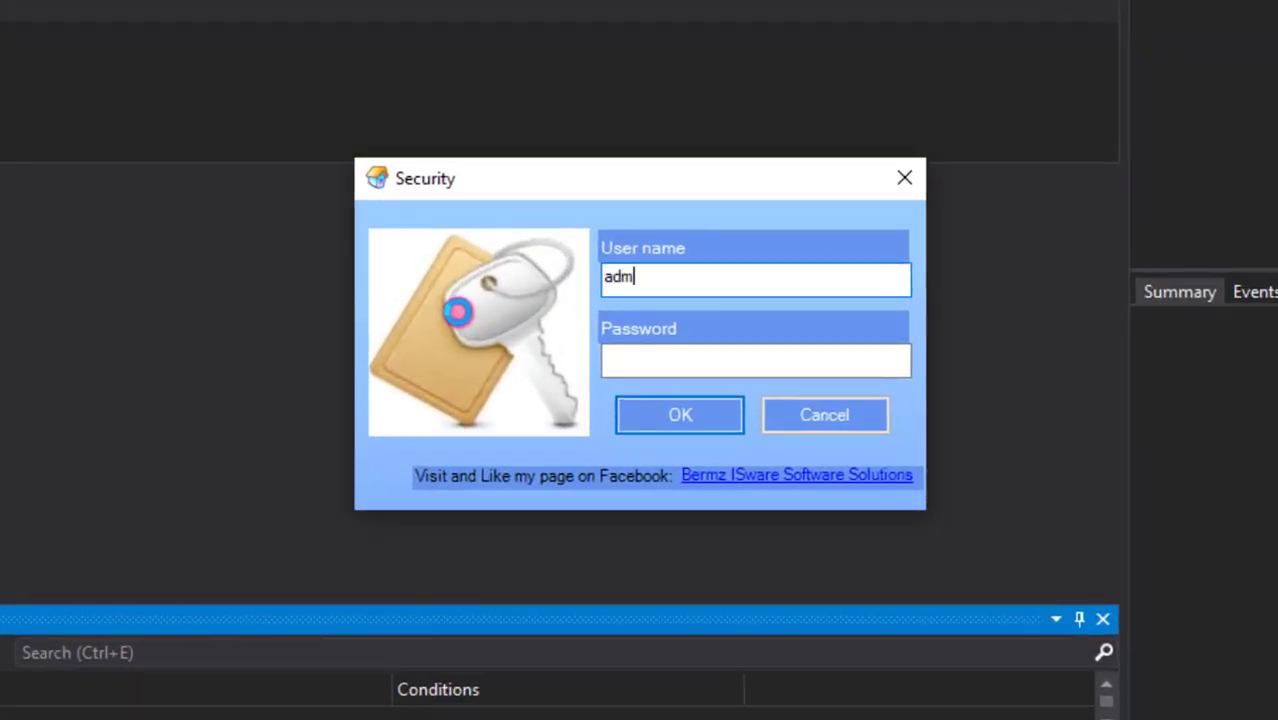
{"action": "type", "text": "in"}
{"action": "key", "text": "Tab"}
{"action": "type", "text": "admin"}
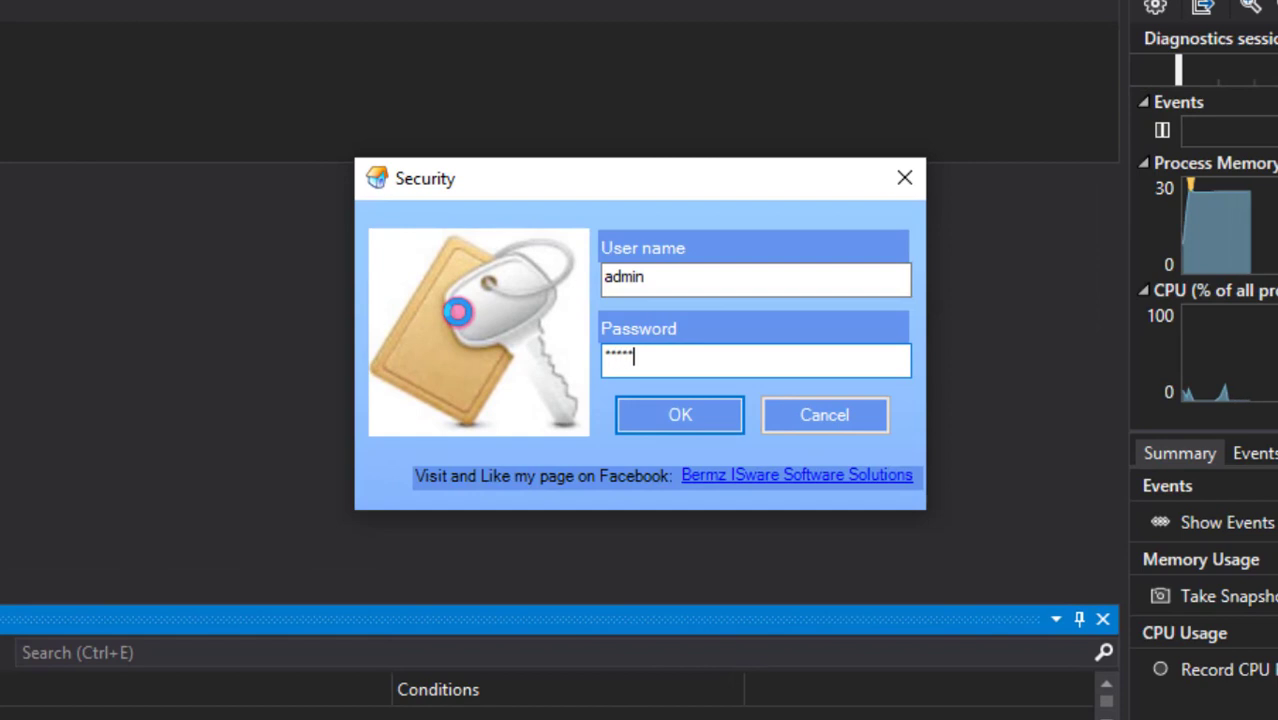
{"action": "type", "text": "1"}
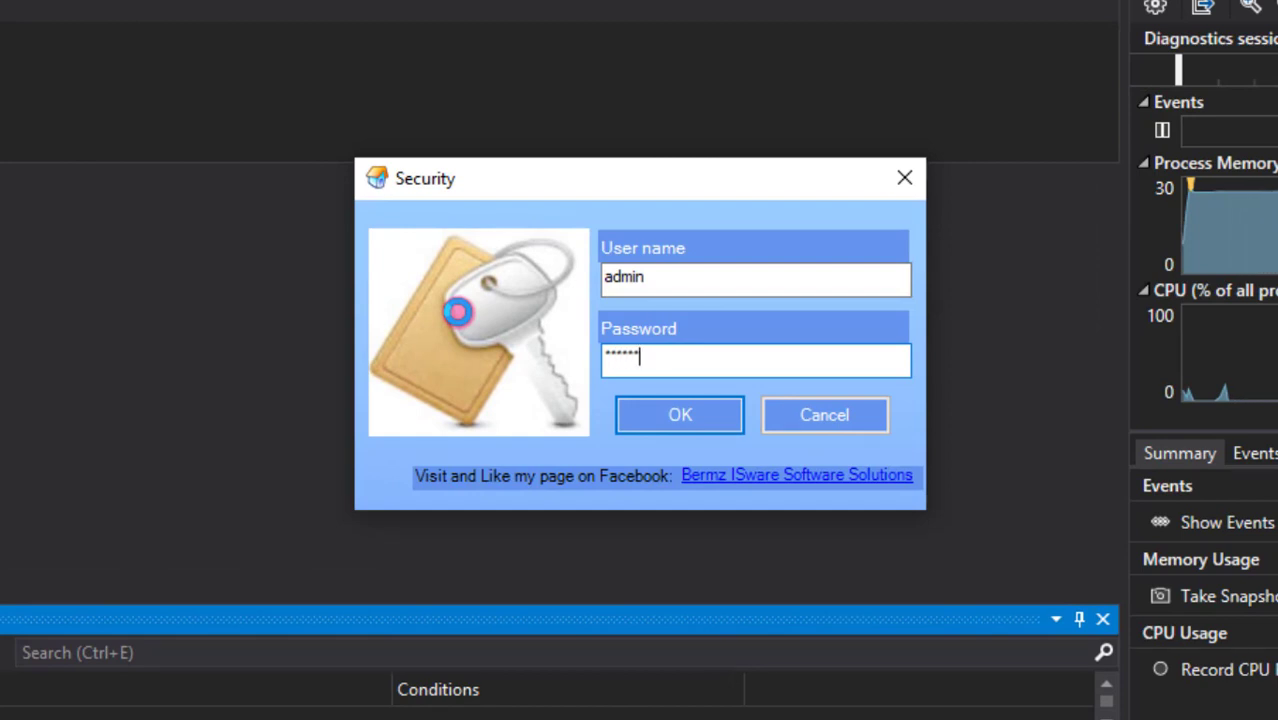
{"action": "key", "text": "Return"}
{"action": "key", "text": "Return"}
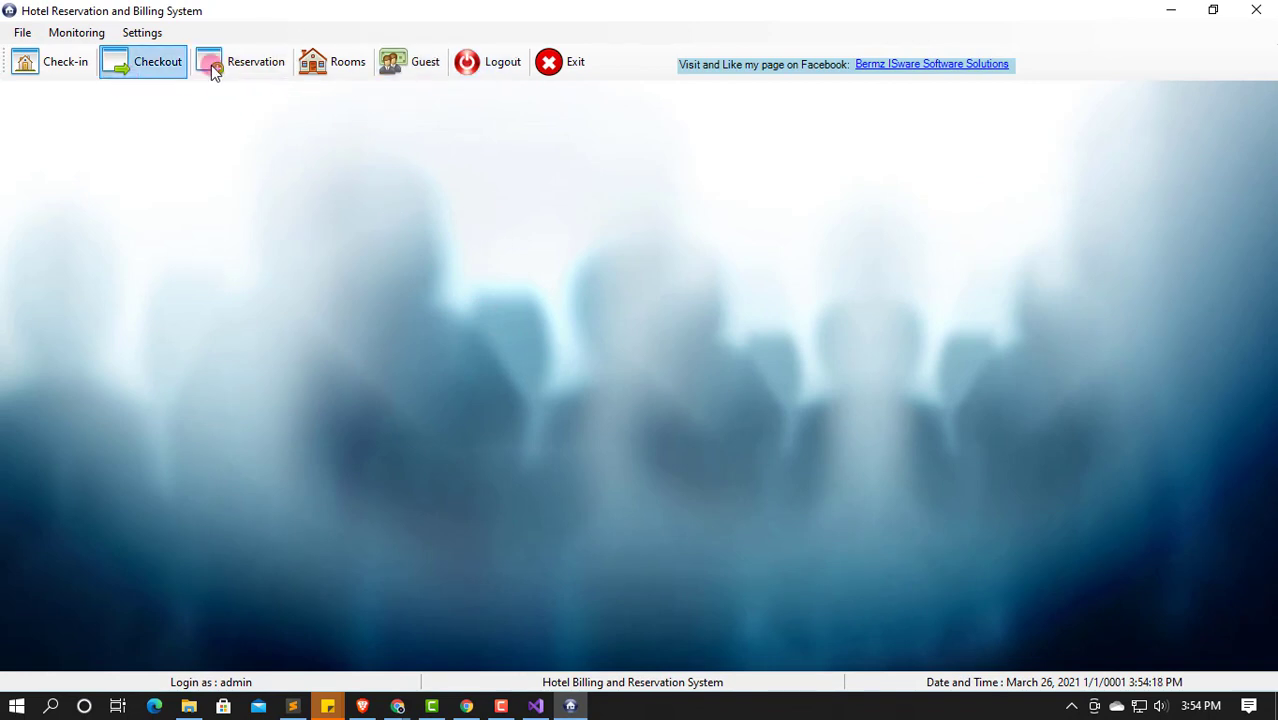
Step: In the Room window, add room 101 with occupancy 5
{"action": "left_click", "coordinate": [335, 62]}
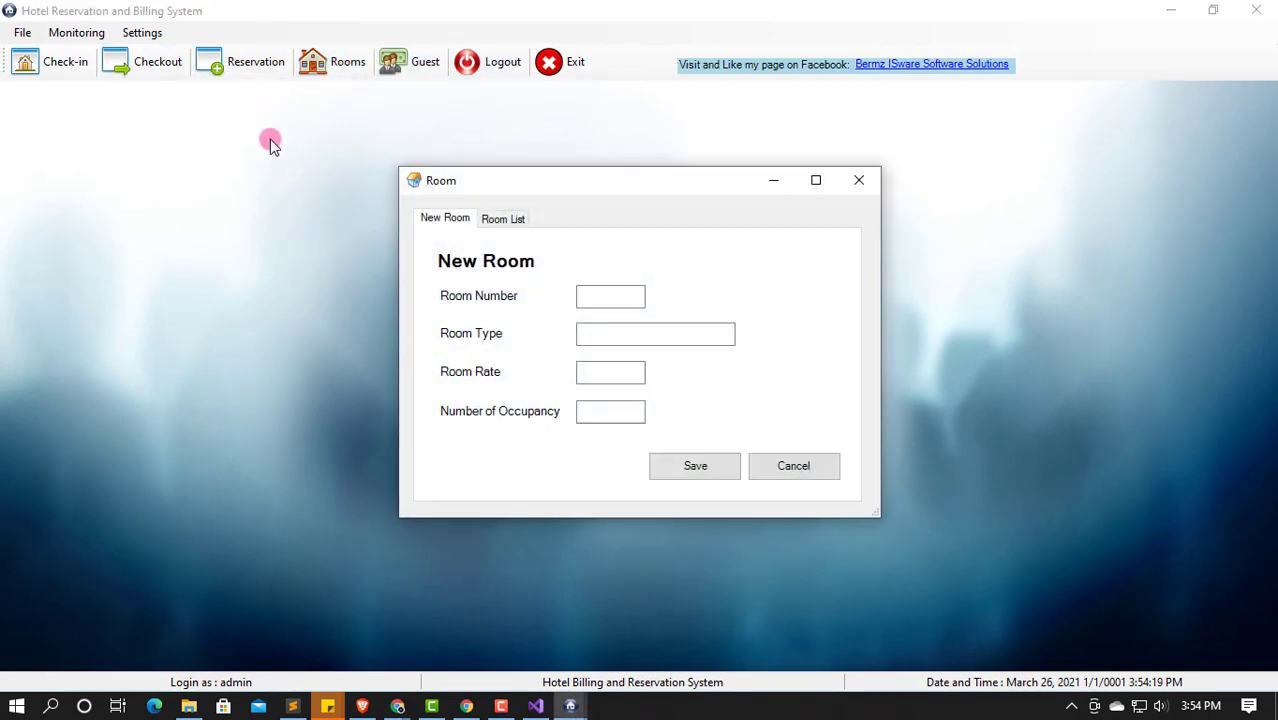
{"action": "left_click", "coordinate": [494, 220]}
{"action": "left_click", "coordinate": [432, 217]}
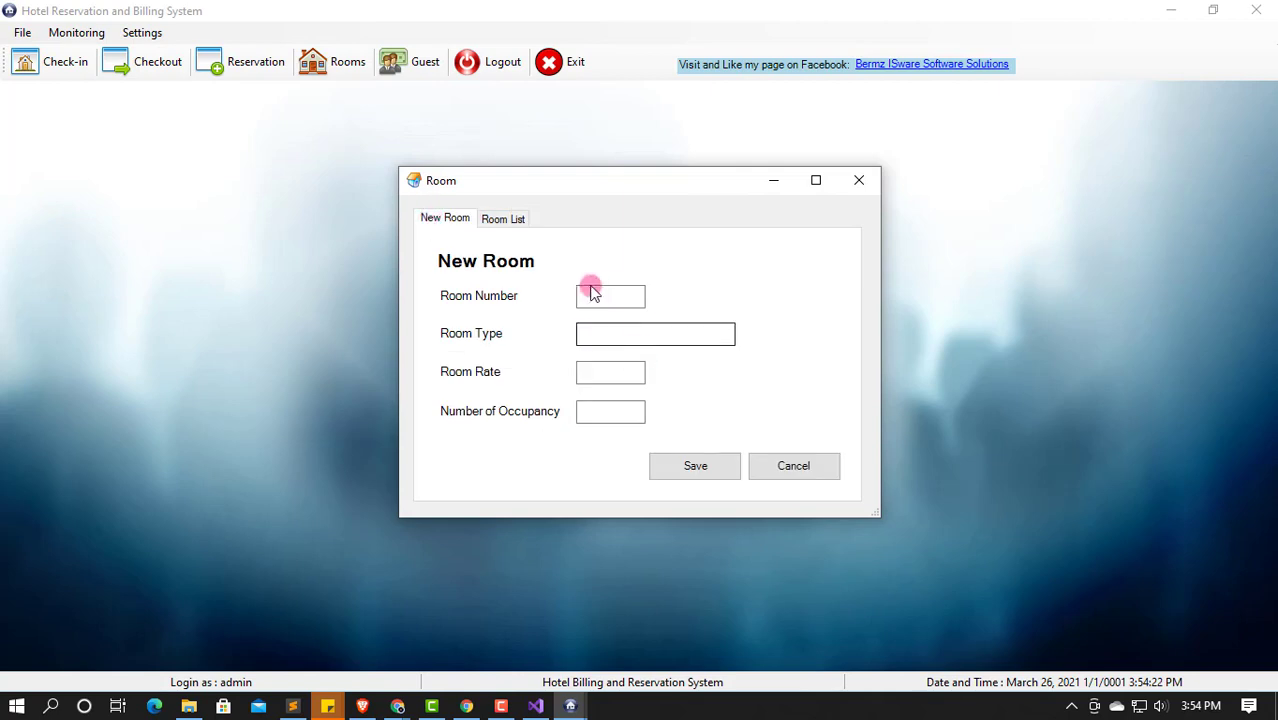
{"action": "left_click", "coordinate": [591, 293]}
{"action": "type", "text": "101"}
{"action": "key", "text": "Tab"}
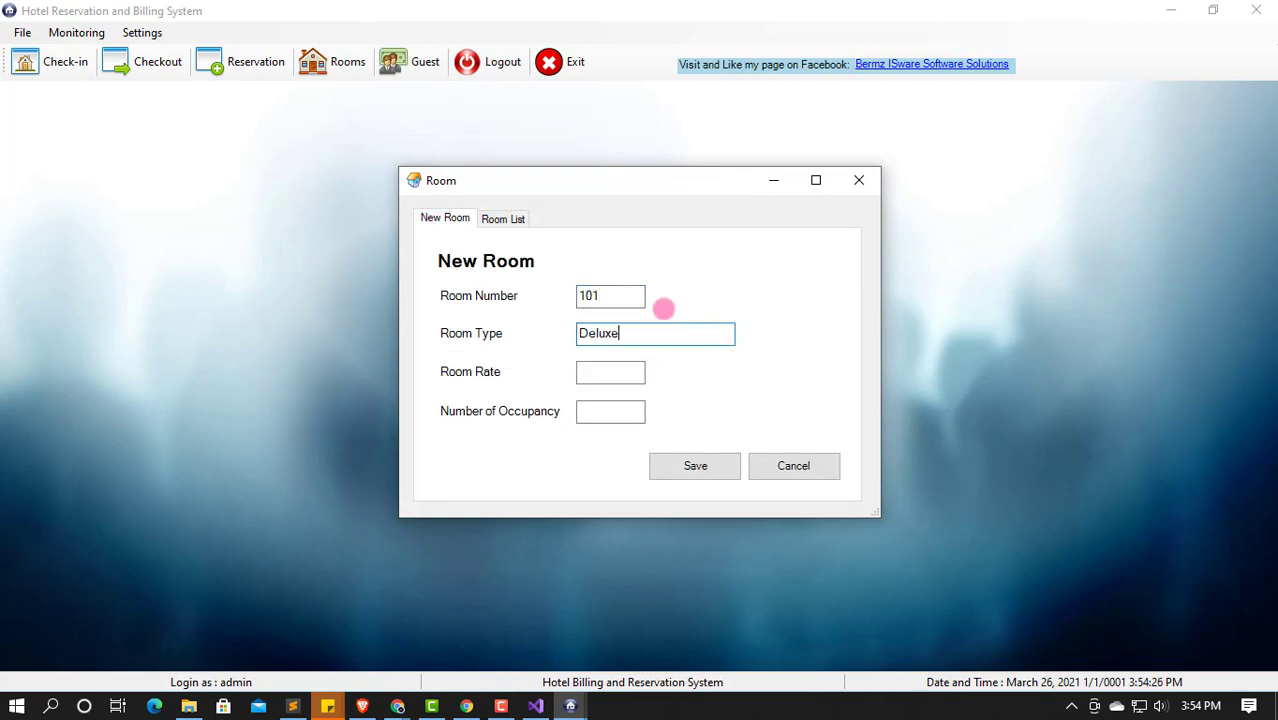
{"action": "key", "text": "Tab"}
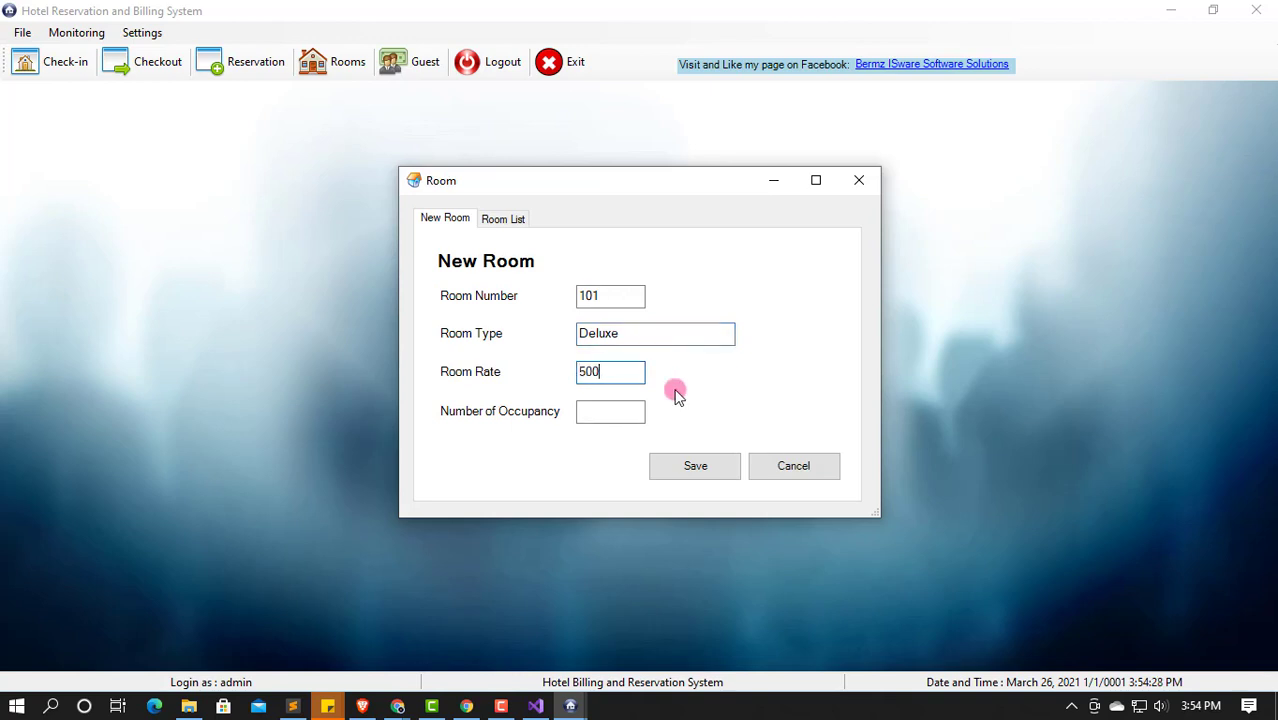
{"action": "left_click", "coordinate": [603, 413]}
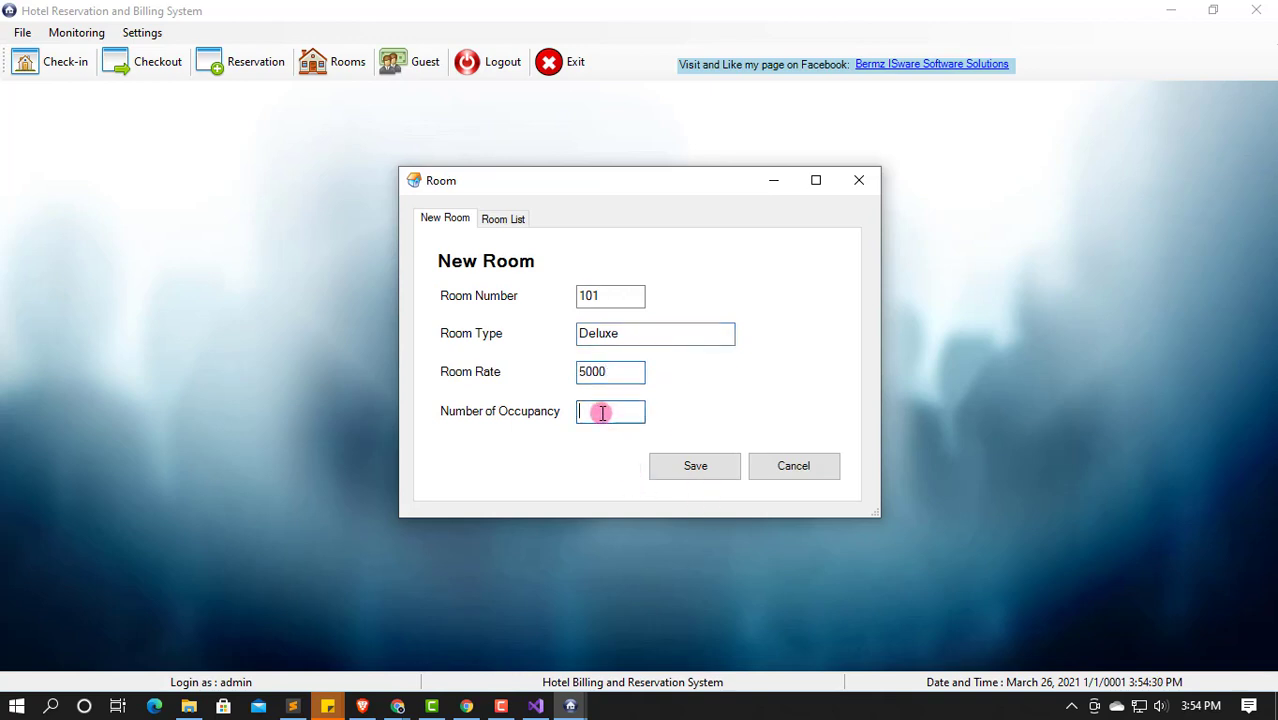
{"action": "type", "text": "5"}
{"action": "left_click", "coordinate": [714, 468]}
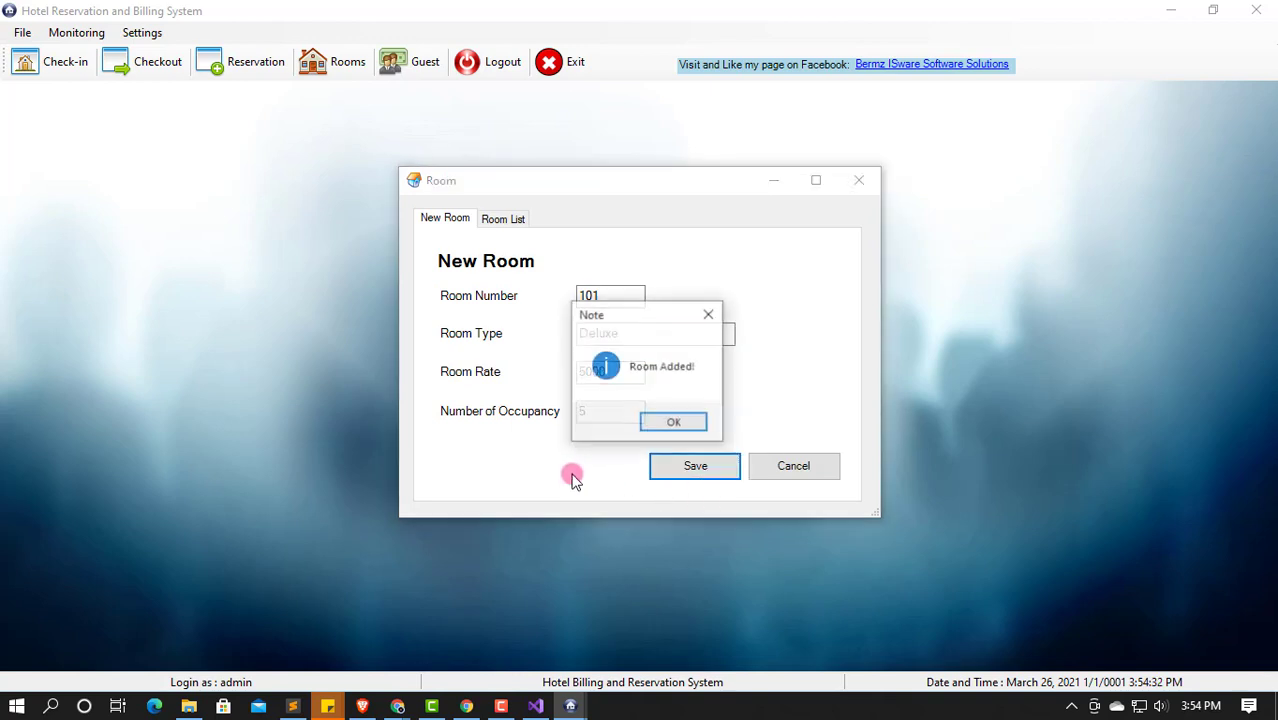
{"action": "left_click", "coordinate": [674, 424]}
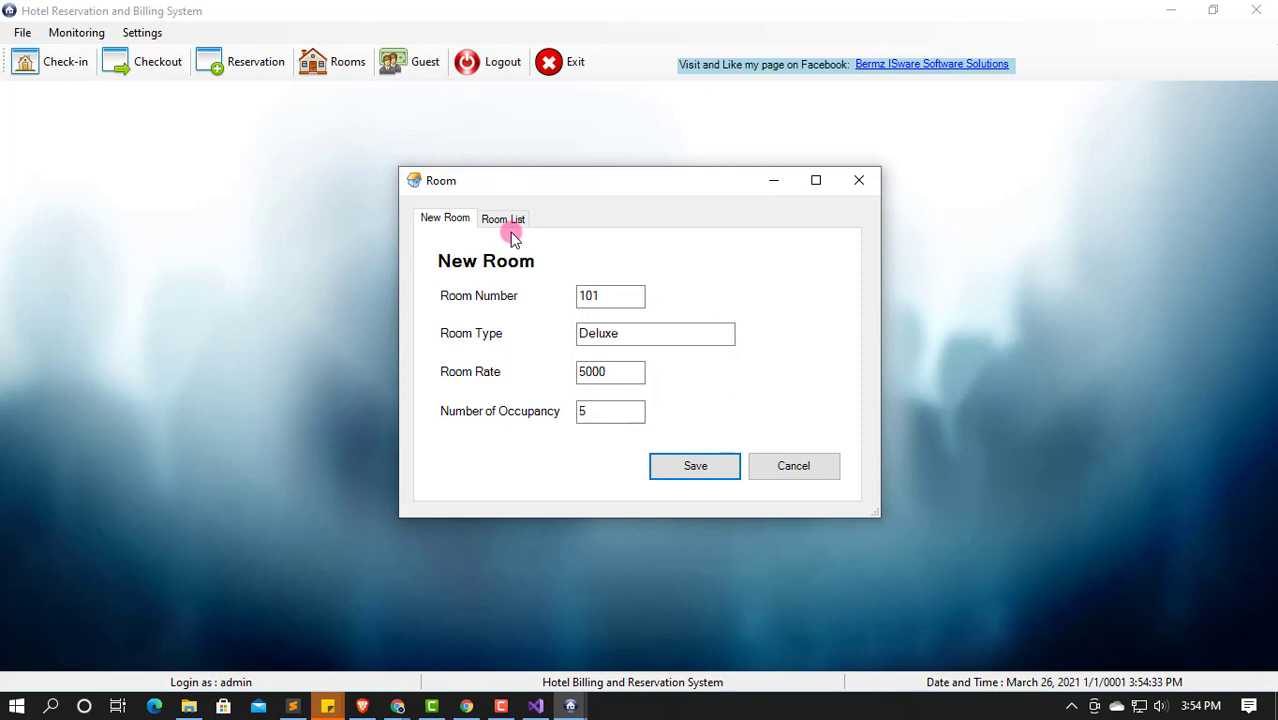
Step: Check room 101's entry in the Room List
{"action": "left_click", "coordinate": [508, 226]}
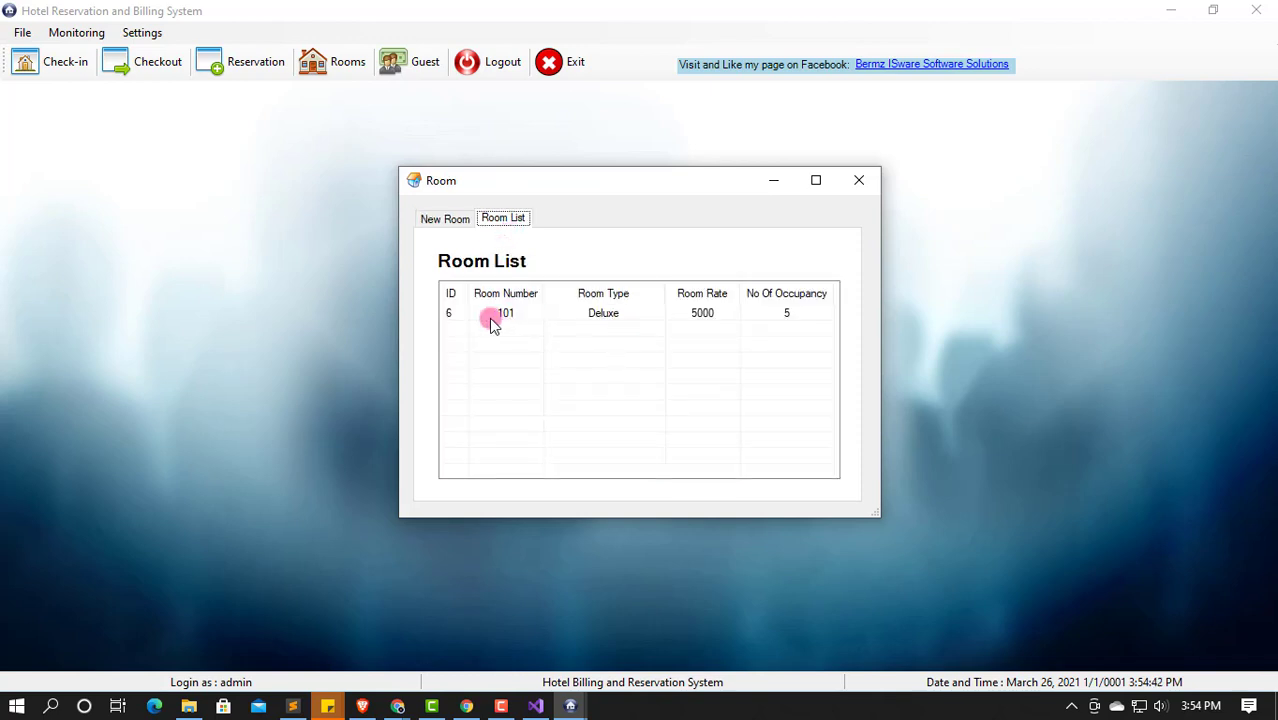
{"action": "left_click", "coordinate": [705, 318]}
{"action": "left_click", "coordinate": [430, 218]}
Step: Add room 201 as Regular at rate 2500 for 1 occupant, verify it, and close the window
{"action": "left_click", "coordinate": [605, 302]}
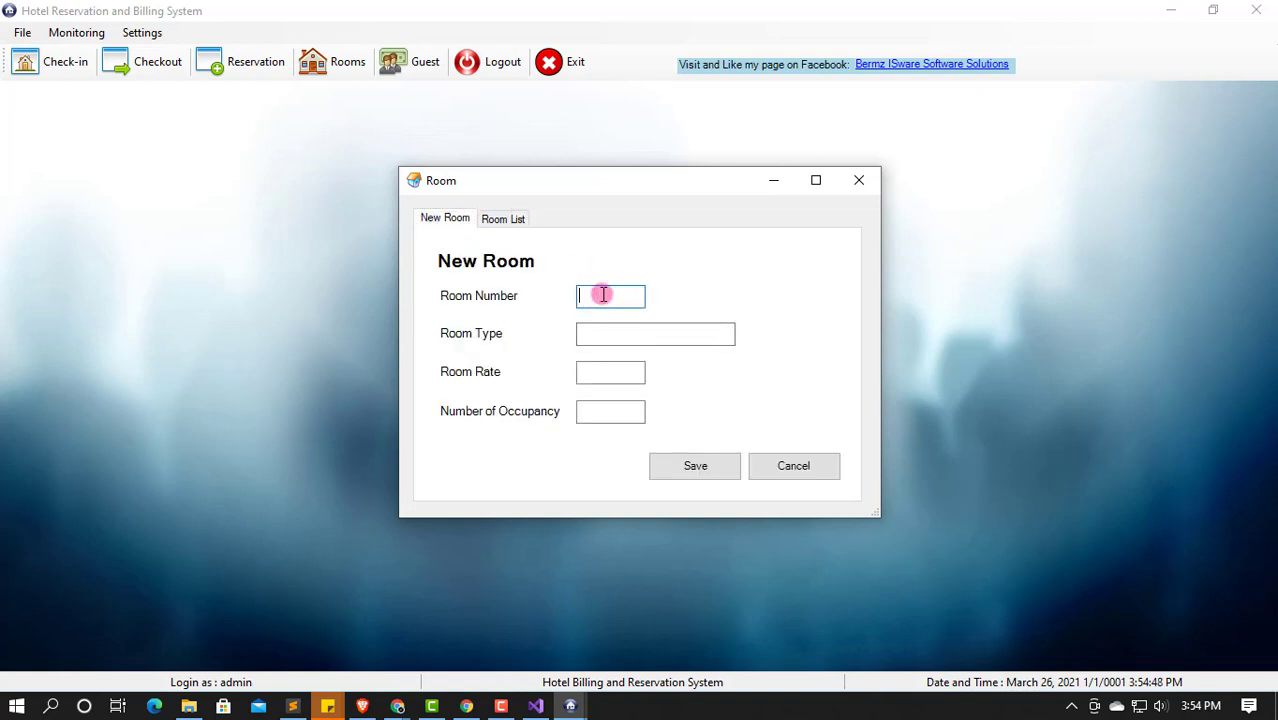
{"action": "left_click", "coordinate": [628, 335]}
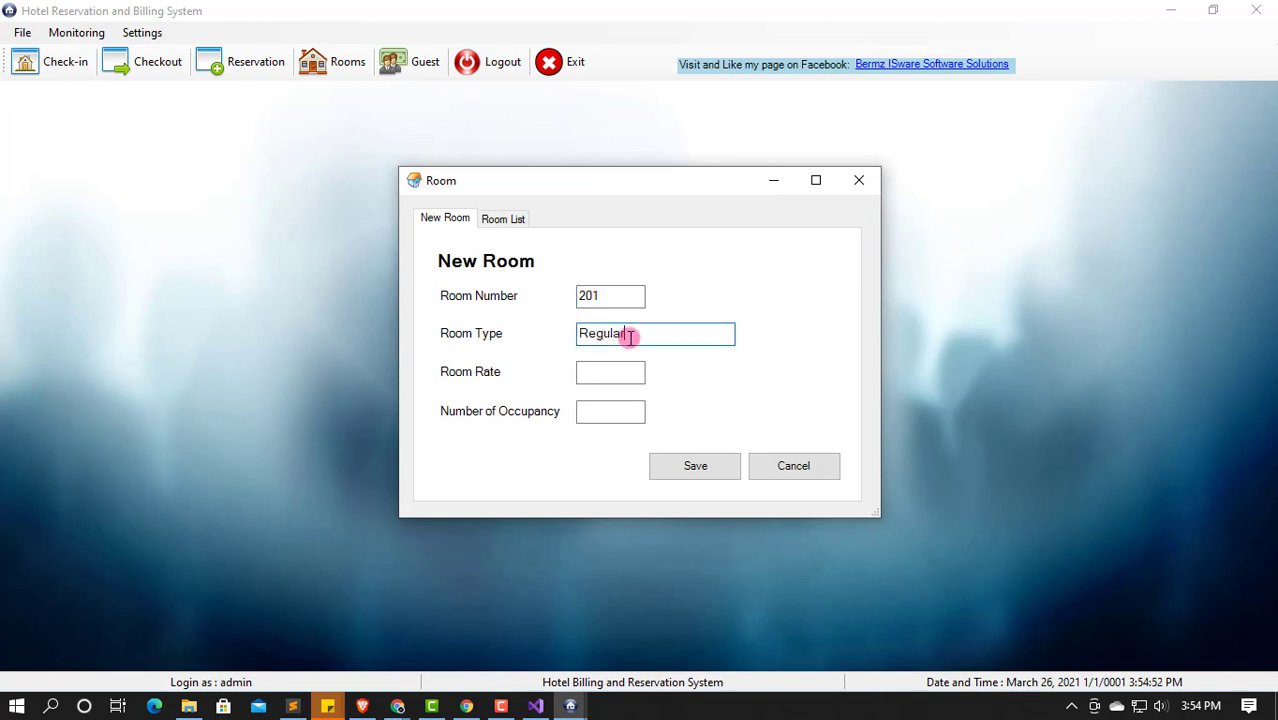
{"action": "left_click", "coordinate": [584, 373]}
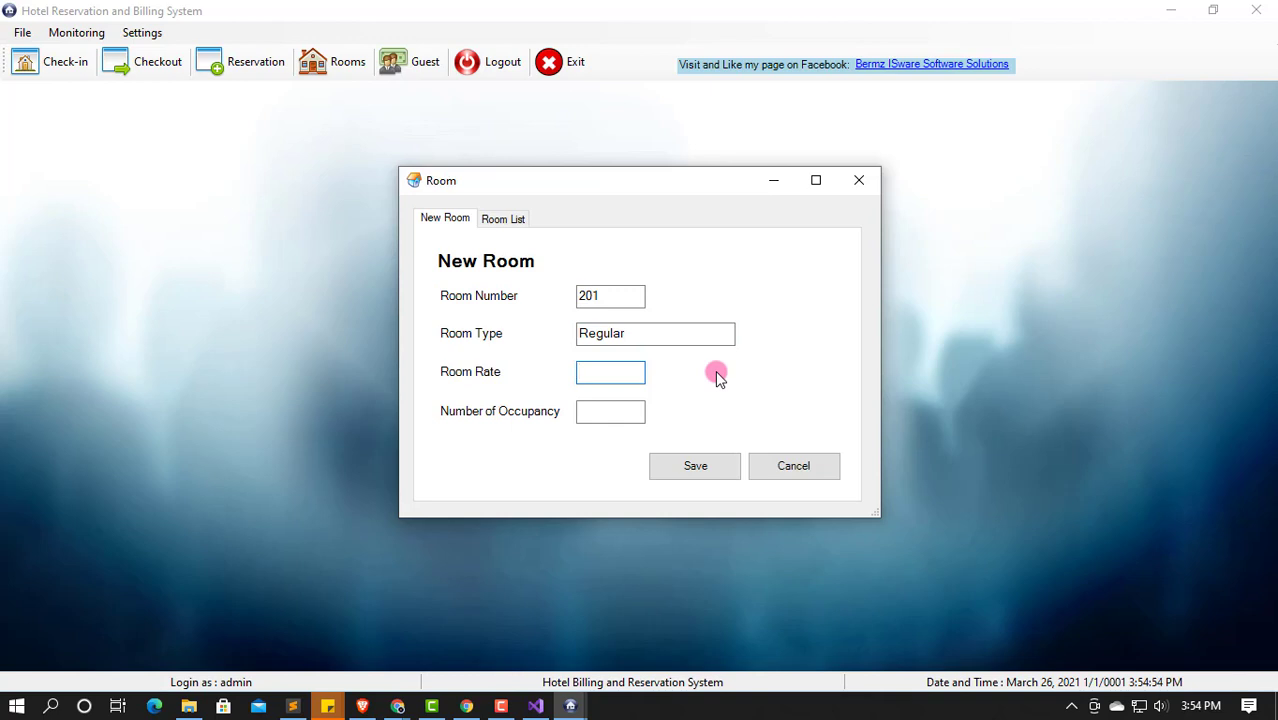
{"action": "left_click", "coordinate": [626, 413]}
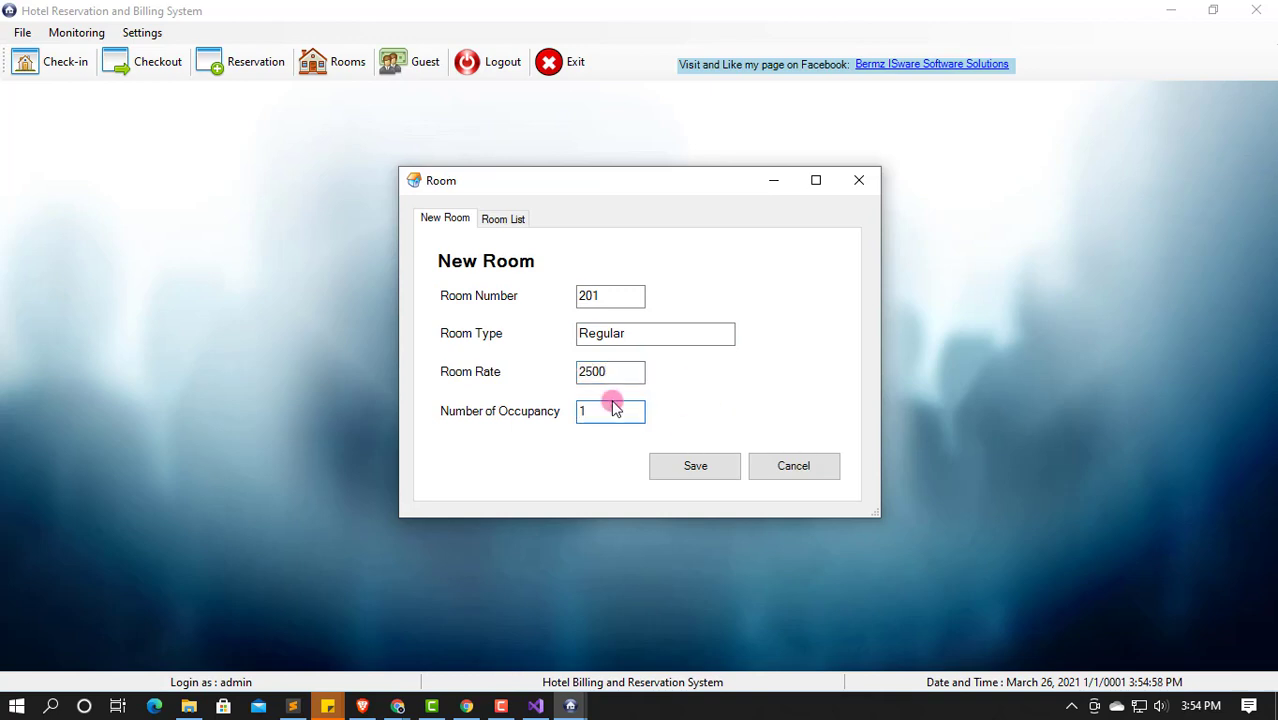
{"action": "left_click", "coordinate": [685, 464]}
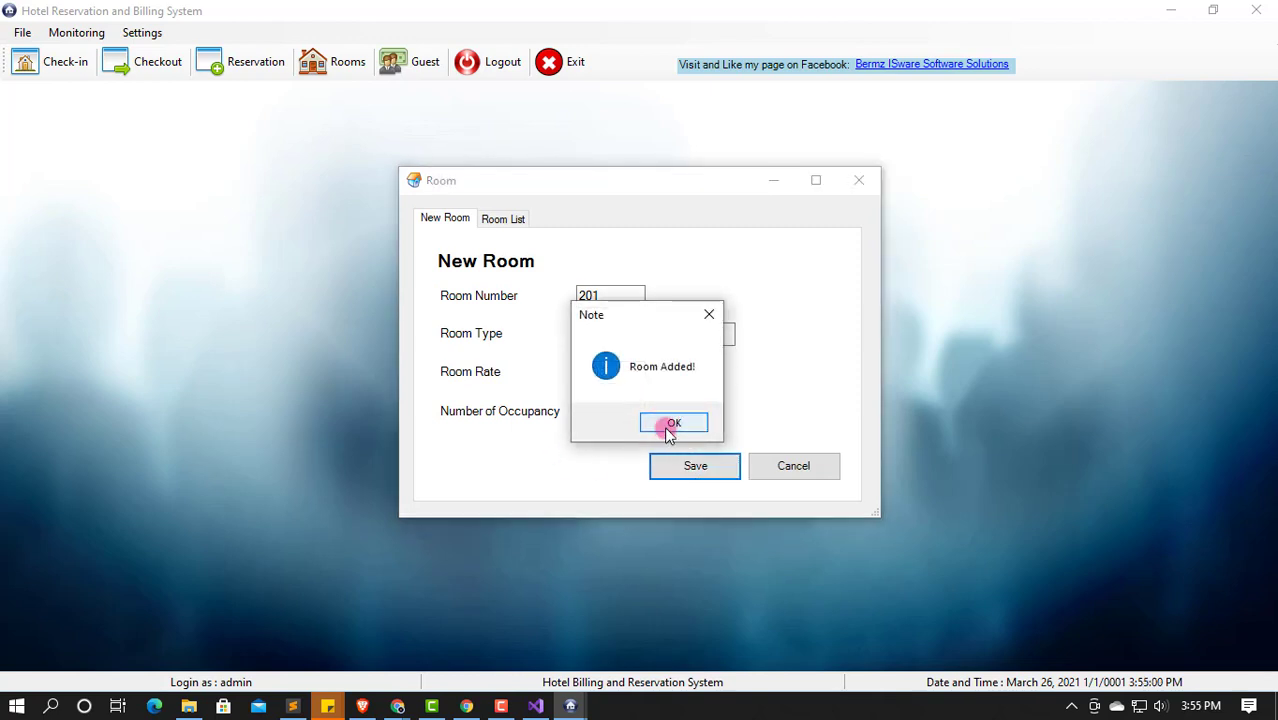
{"action": "left_click", "coordinate": [666, 427]}
{"action": "left_click", "coordinate": [504, 220]}
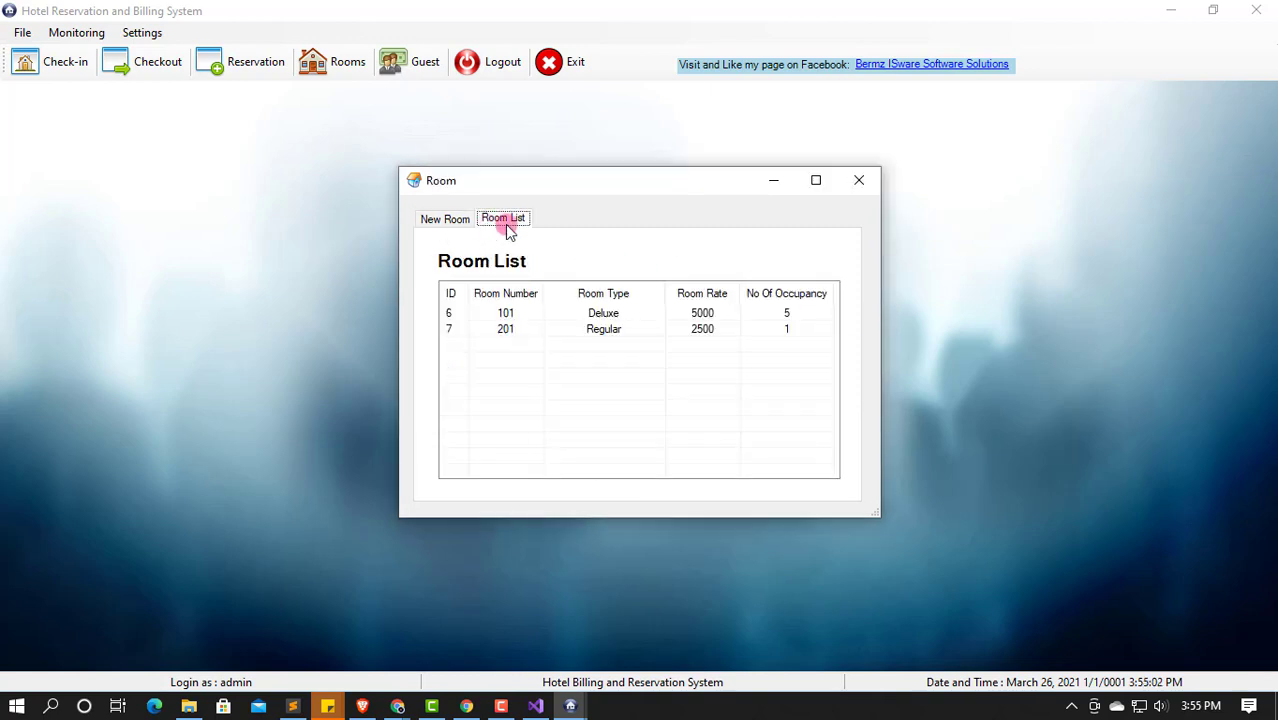
{"action": "left_click", "coordinate": [872, 180]}
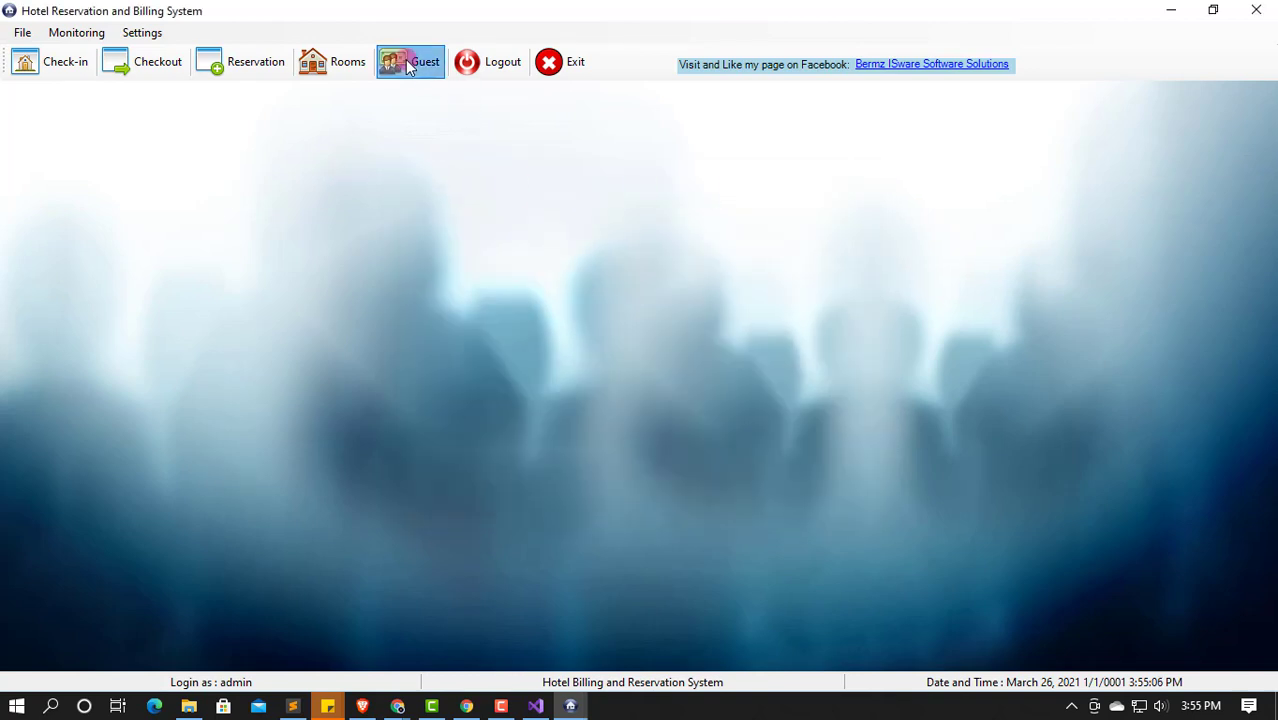
Step: In the Guest window, enter the first guest's name, middle initial and address
{"action": "left_click", "coordinate": [408, 64]}
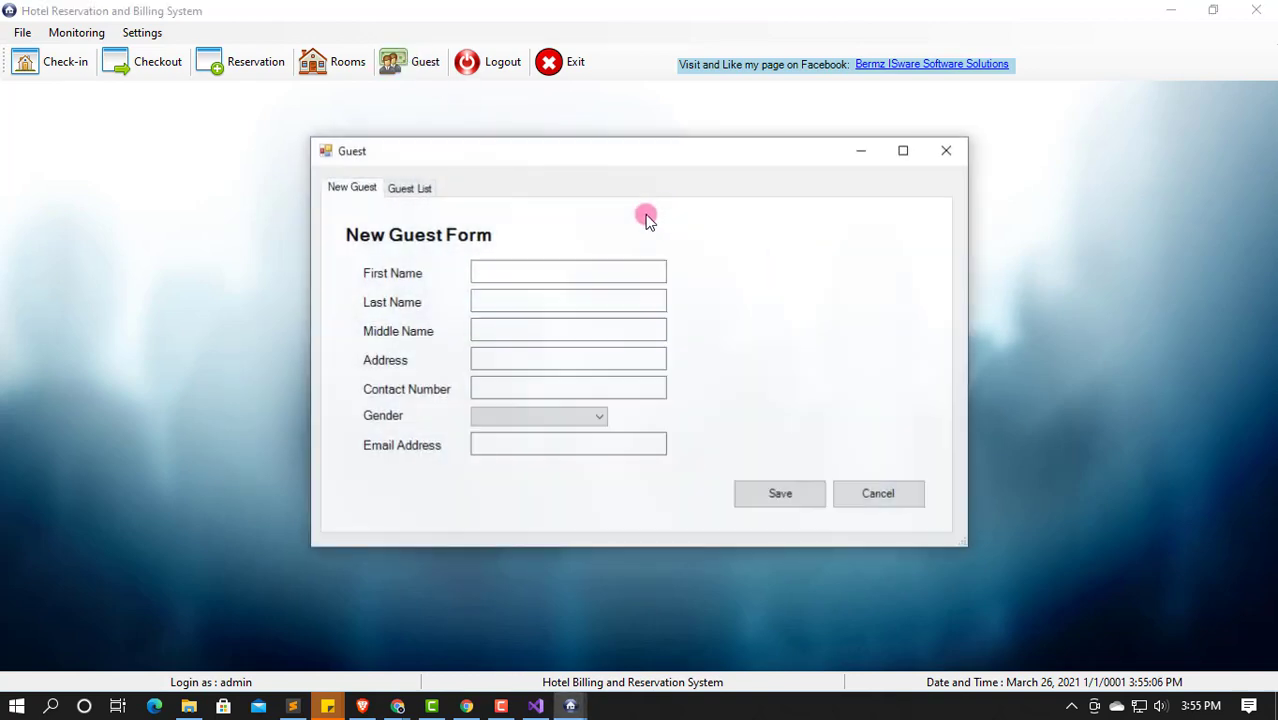
{"action": "left_click", "coordinate": [427, 188]}
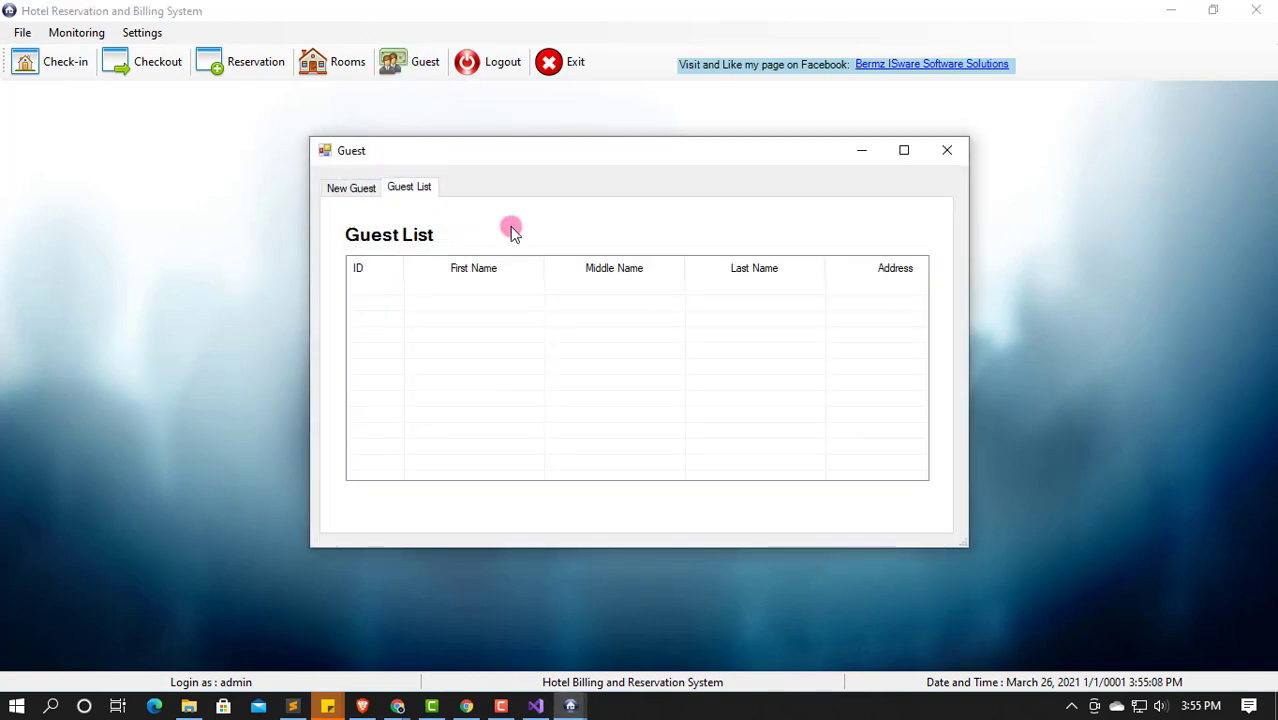
{"action": "left_click", "coordinate": [336, 195]}
{"action": "left_click", "coordinate": [596, 274]}
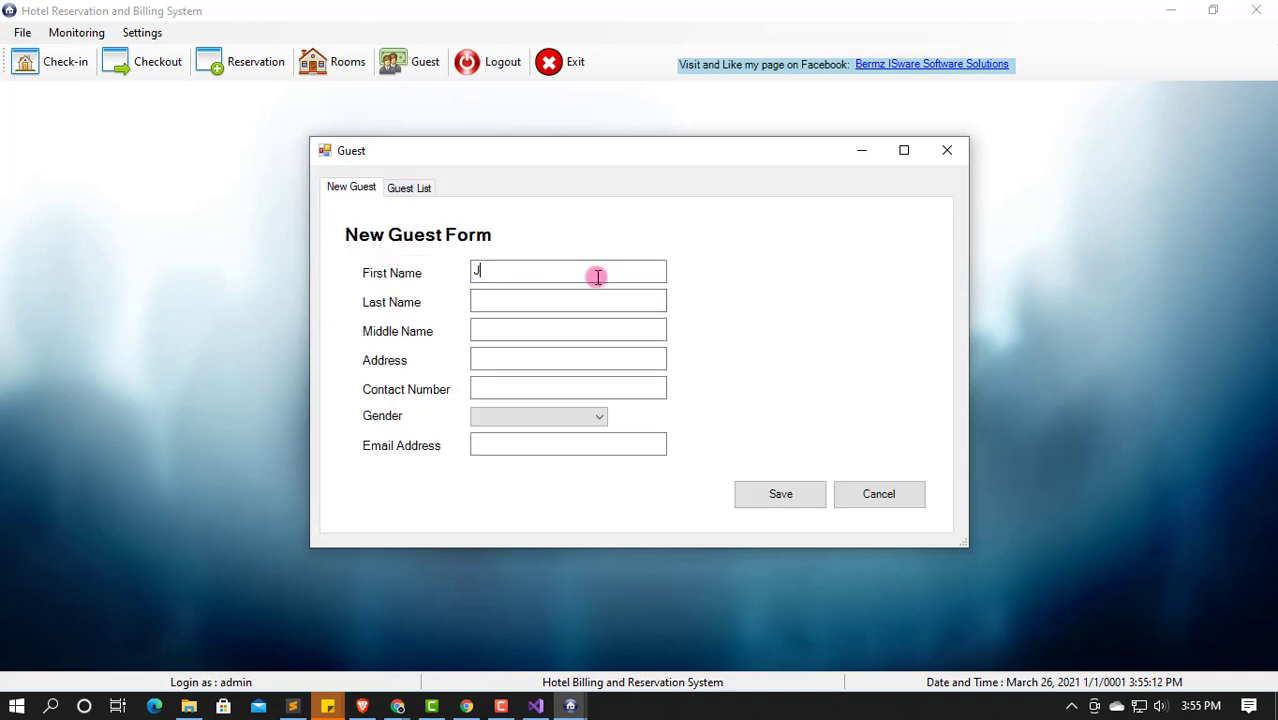
{"action": "key", "text": "Tab"}
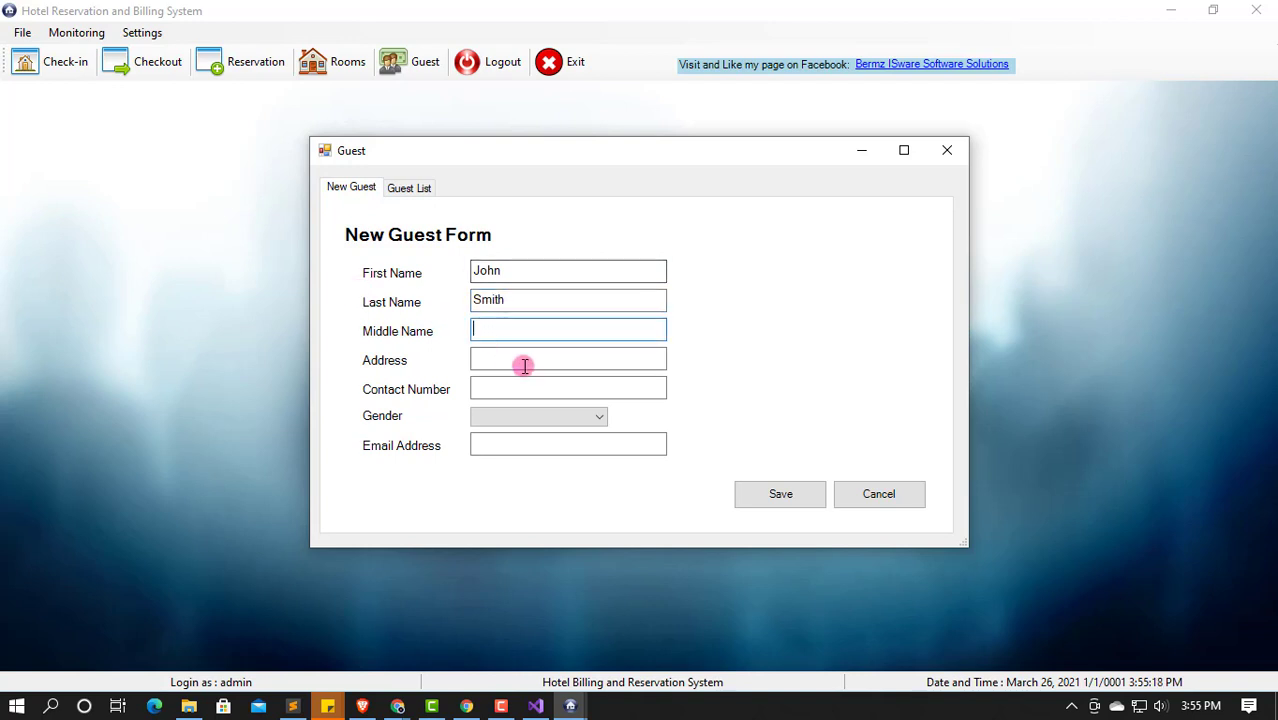
{"action": "type", "text": "D"}
{"action": "key", "text": "Tab"}
{"action": "type", "text": "Sam"}
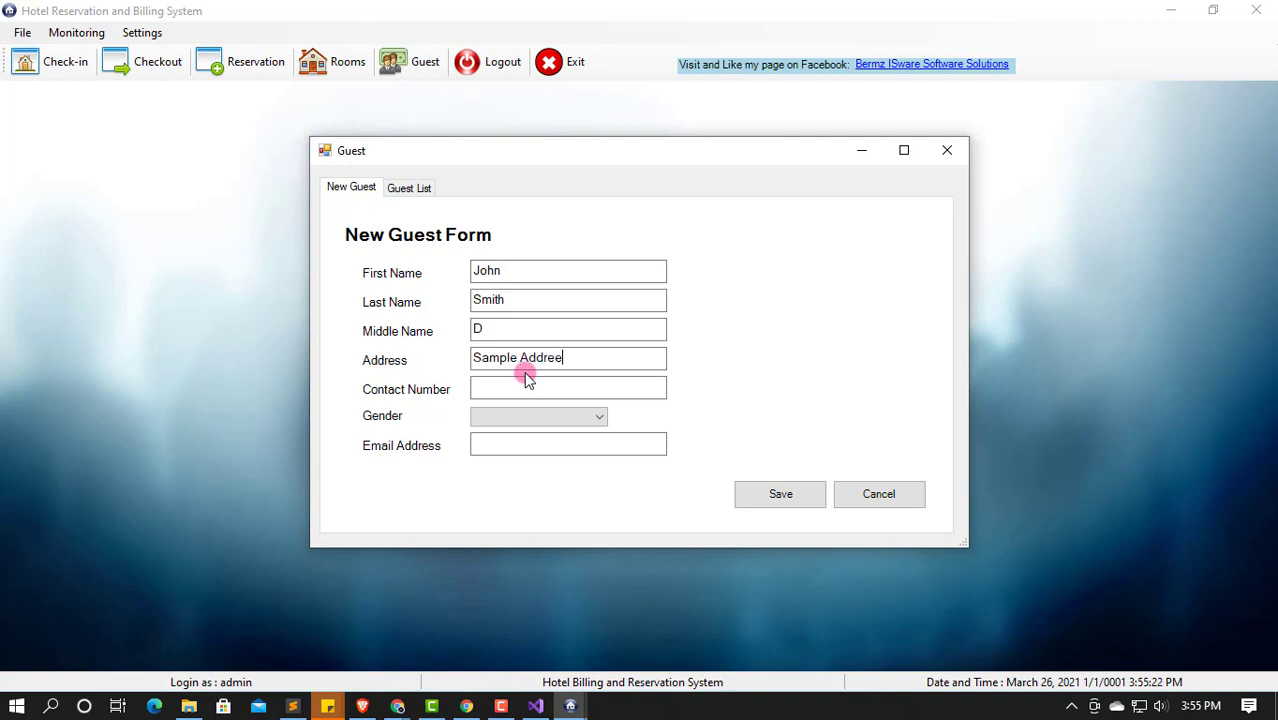
{"action": "key", "text": "Tab"}
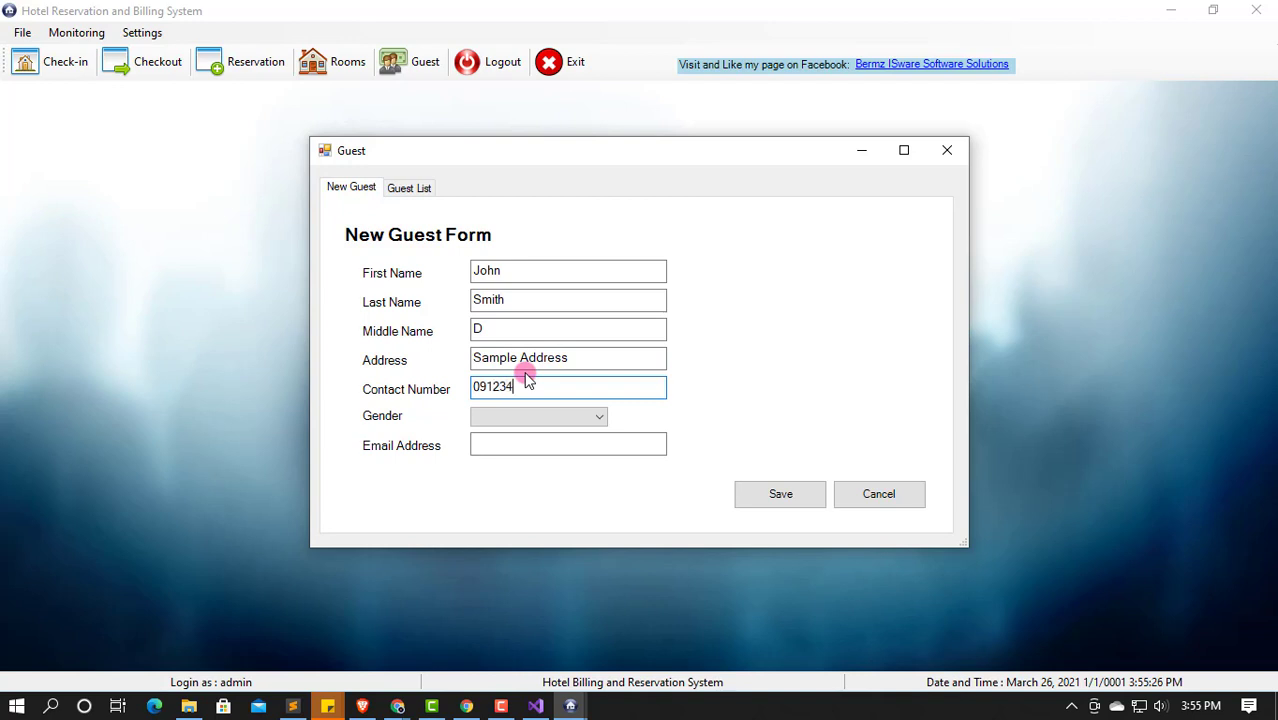
Step: Set gender to Male, add the guest's e-mail, save, and check the Guest List
{"action": "left_click", "coordinate": [528, 416]}
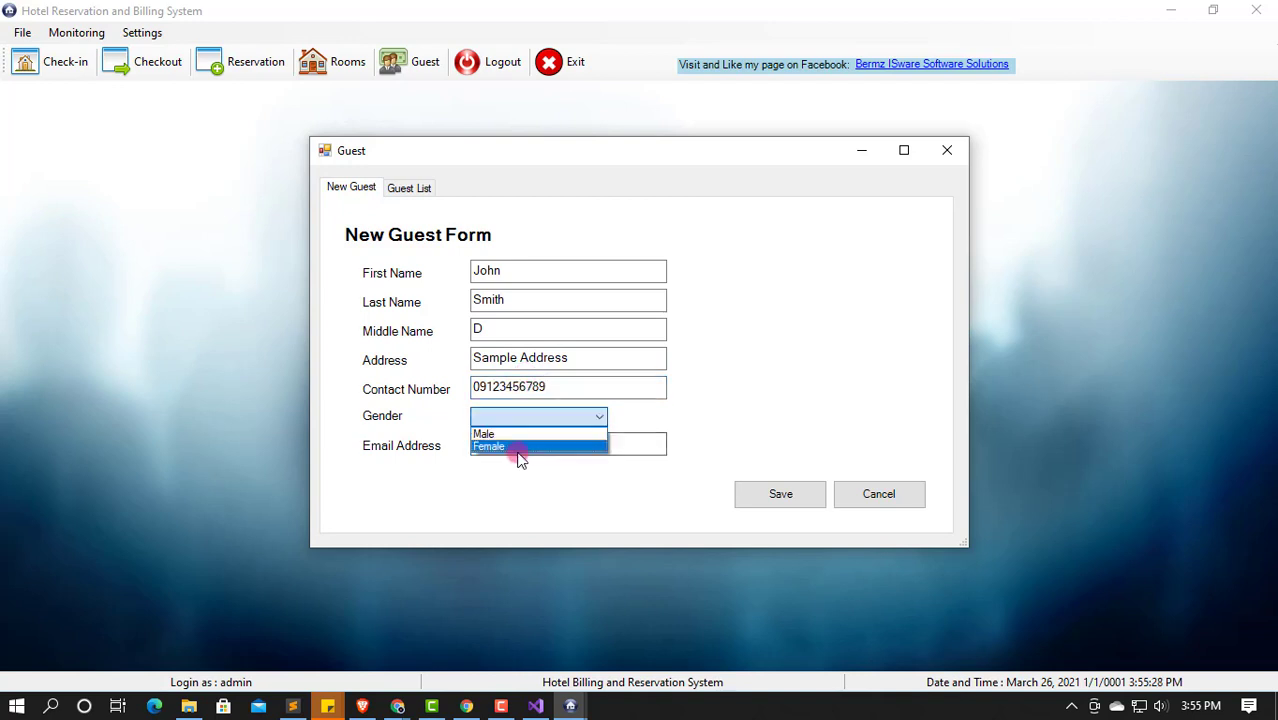
{"action": "left_click", "coordinate": [506, 435]}
{"action": "left_click", "coordinate": [500, 447]}
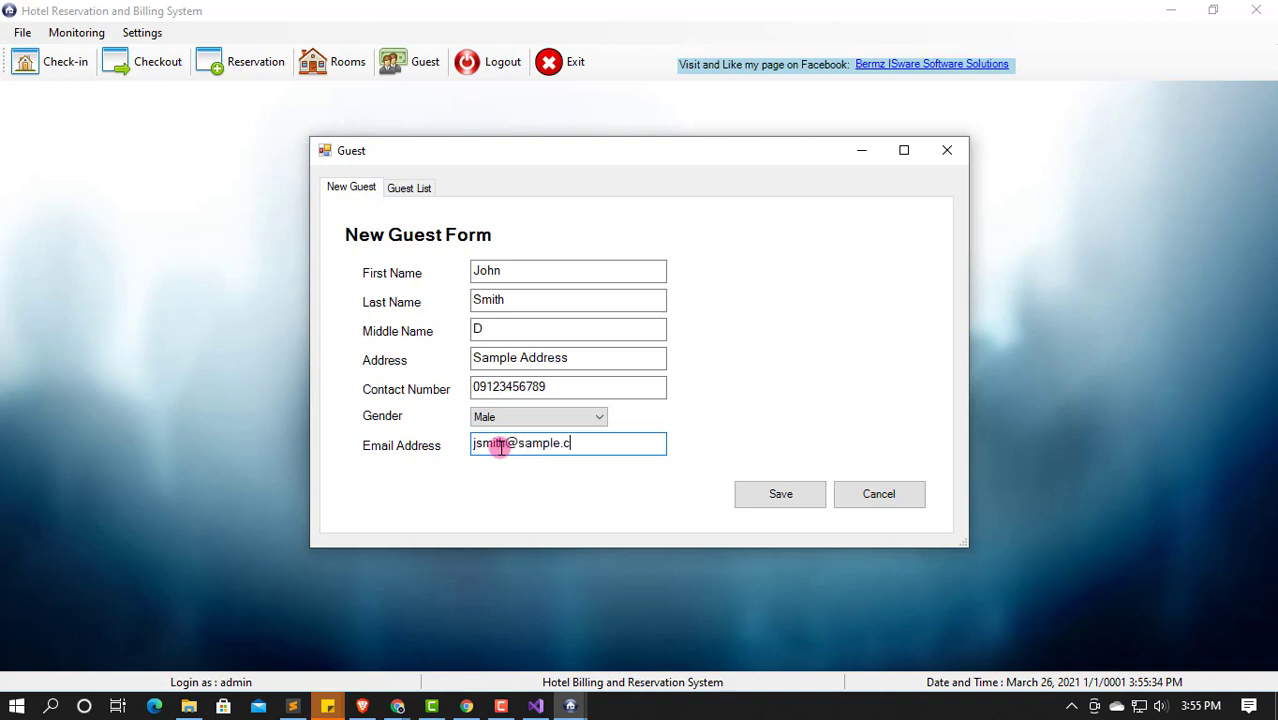
{"action": "left_click", "coordinate": [780, 494]}
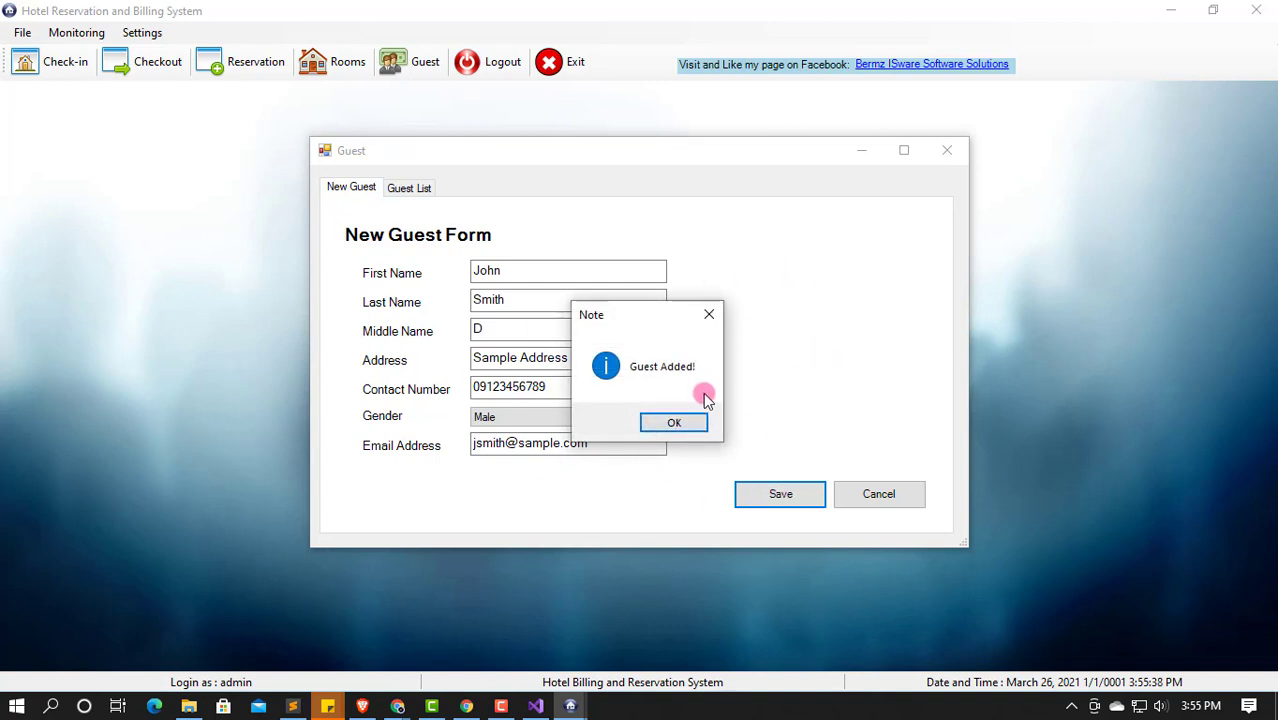
{"action": "left_click", "coordinate": [673, 423]}
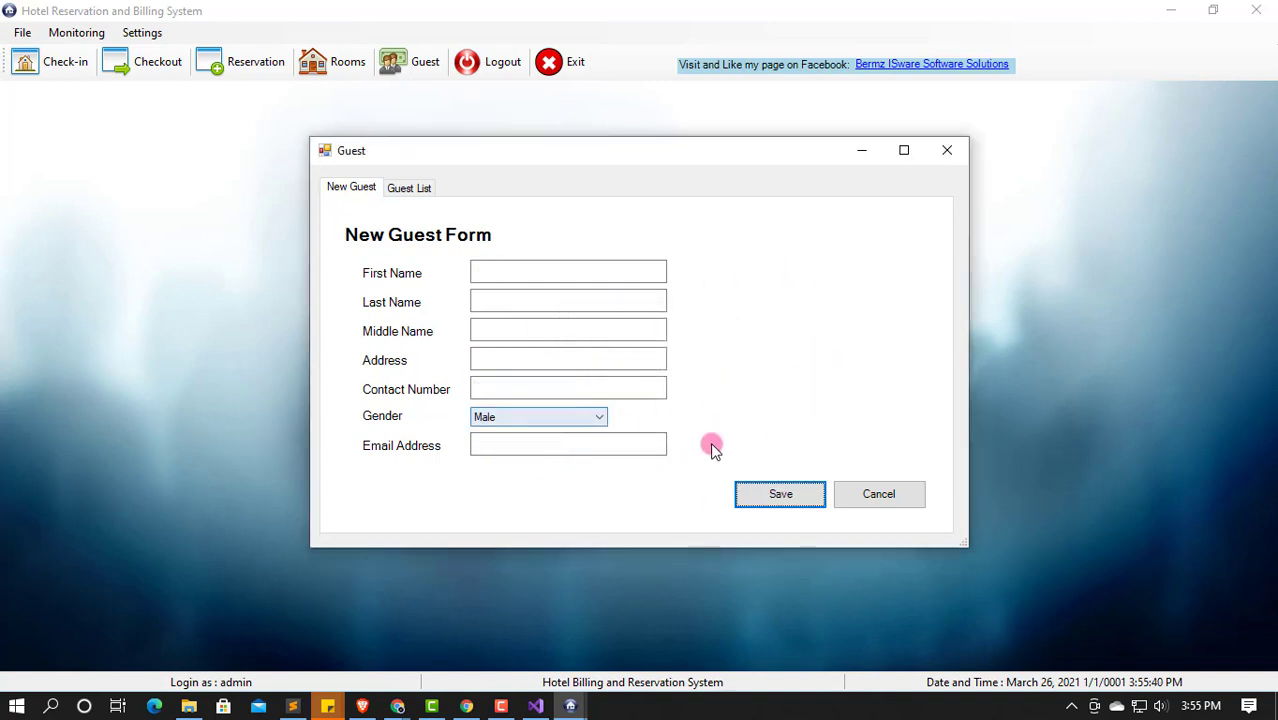
{"action": "left_click", "coordinate": [415, 196]}
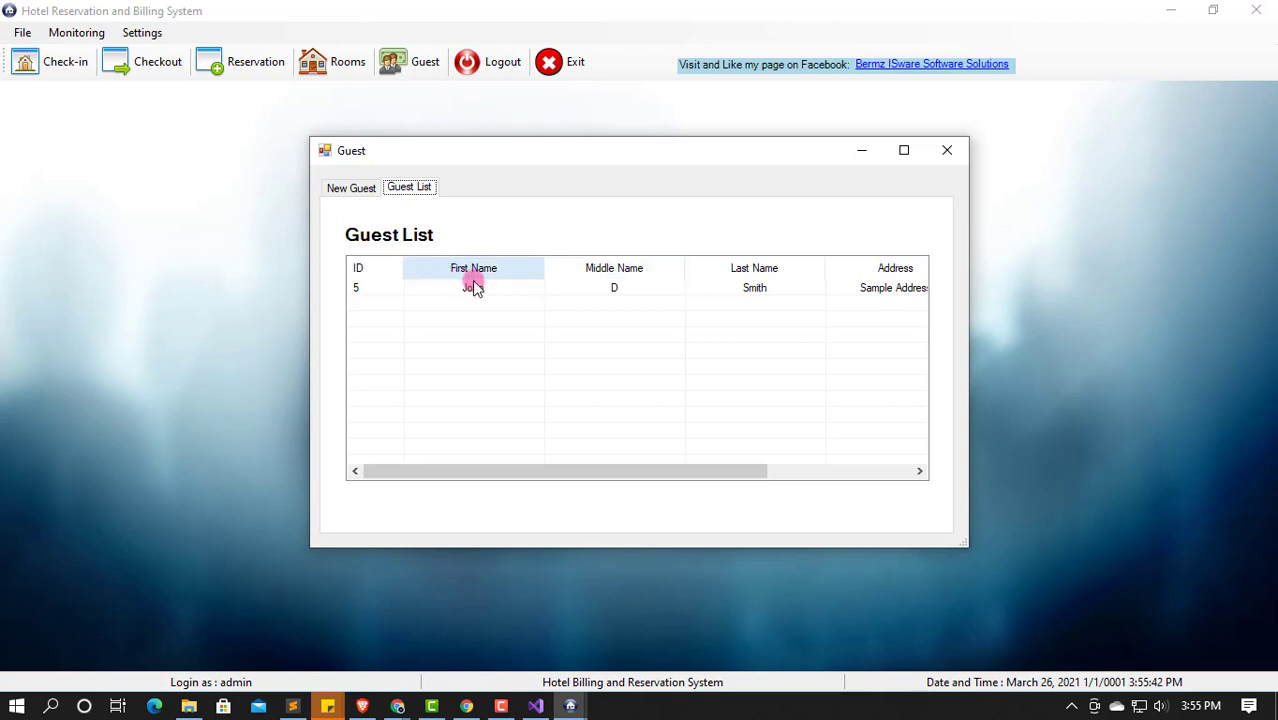
{"action": "left_click_drag", "start_coordinate": [467, 481], "coordinate": [437, 471]}
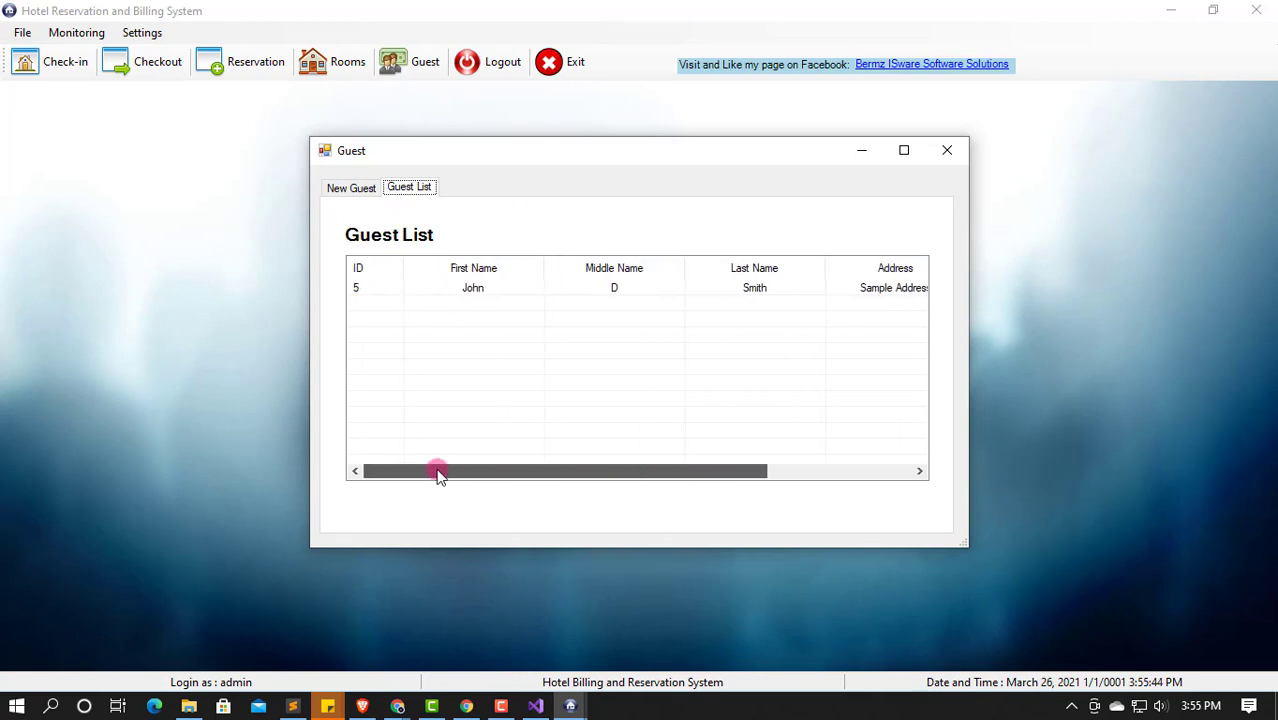
{"action": "left_click", "coordinate": [341, 192]}
Step: Enter a second guest's name, 'Sample Address', contact number, Female gender and e-mail
{"action": "left_click", "coordinate": [490, 264]}
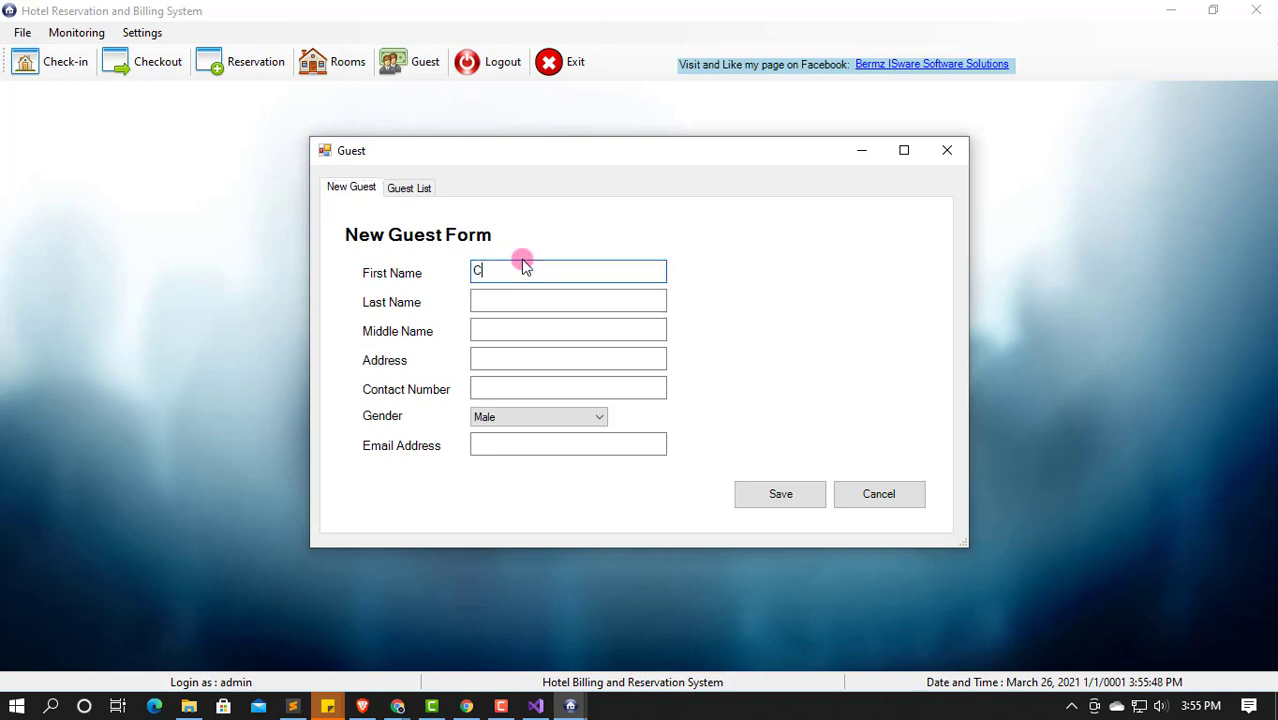
{"action": "key", "text": "Tab"}
{"action": "key", "text": "Tab"}
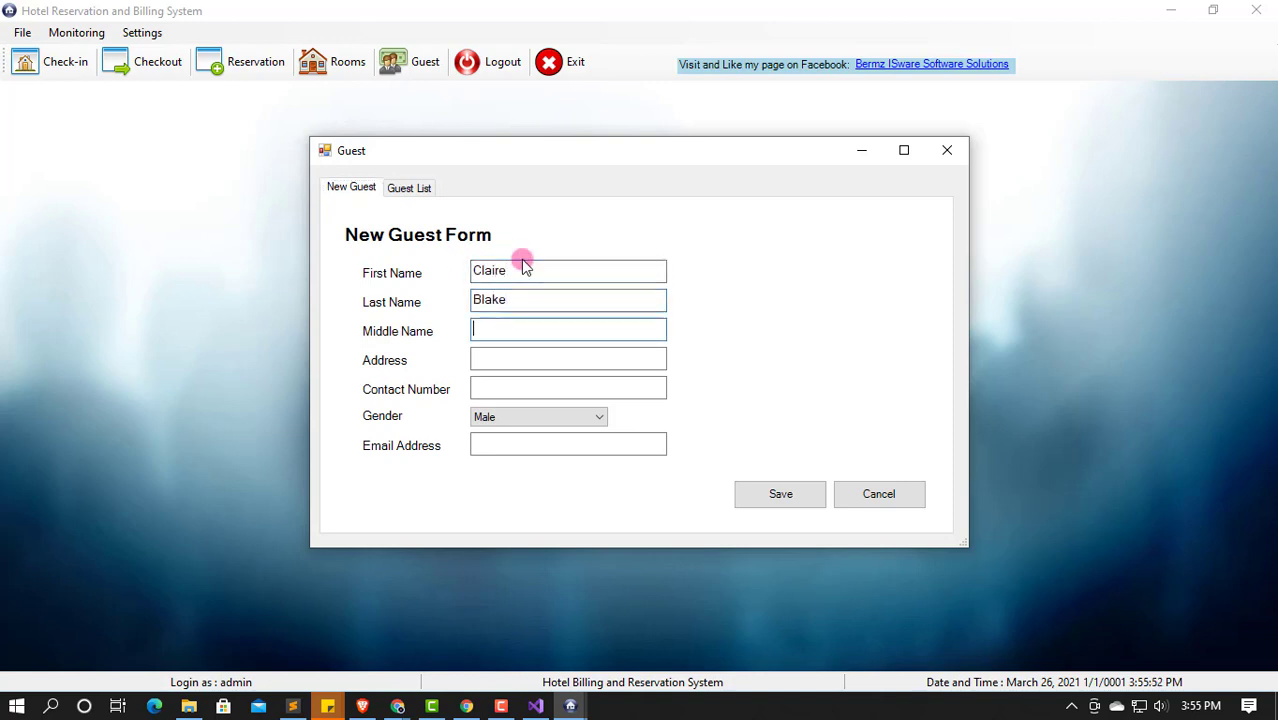
{"action": "type", "text": "C"}
{"action": "key", "text": "Tab"}
{"action": "type", "text": "Samp"}
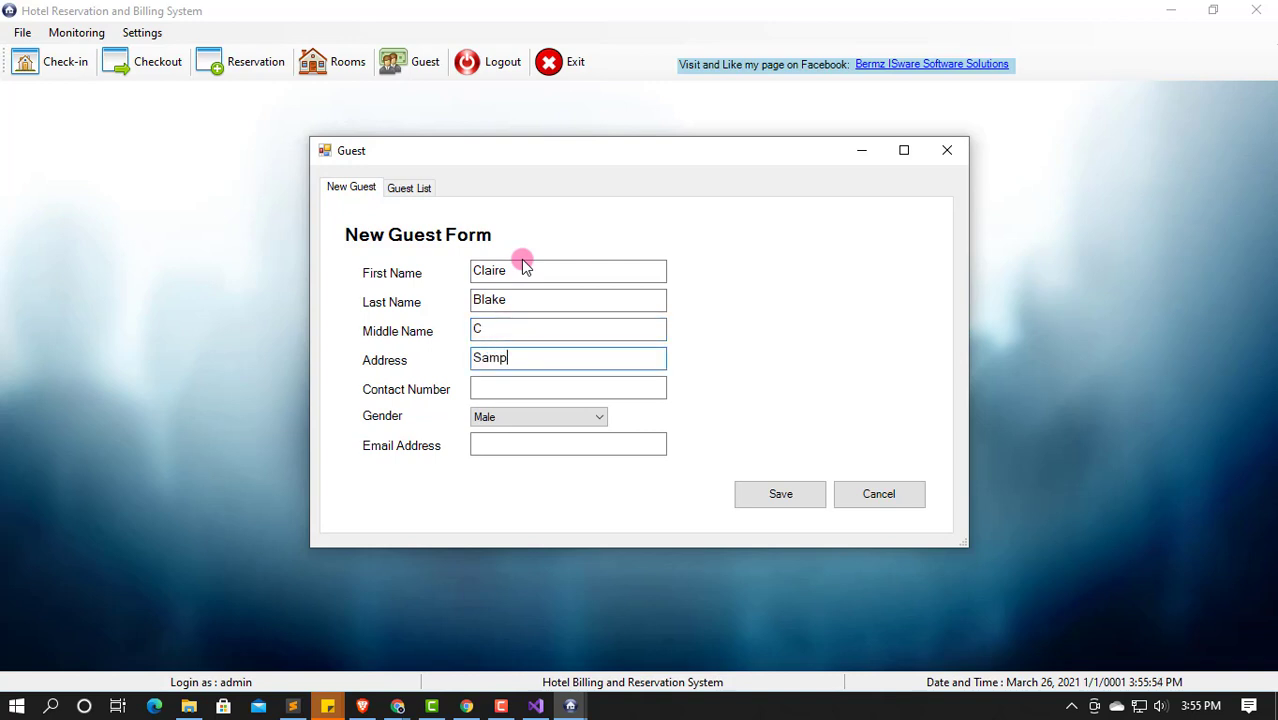
{"action": "type", "text": "le Address"}
{"action": "key", "text": "Tab"}
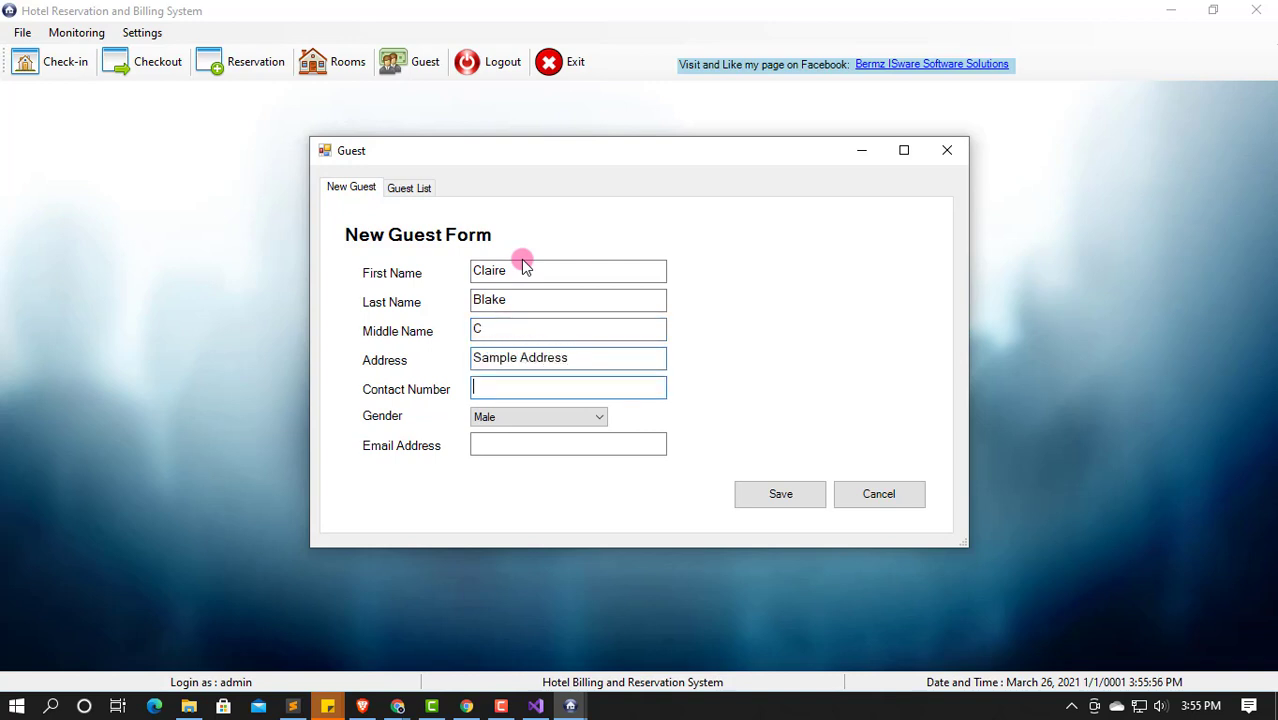
{"action": "type", "text": "09123456789"}
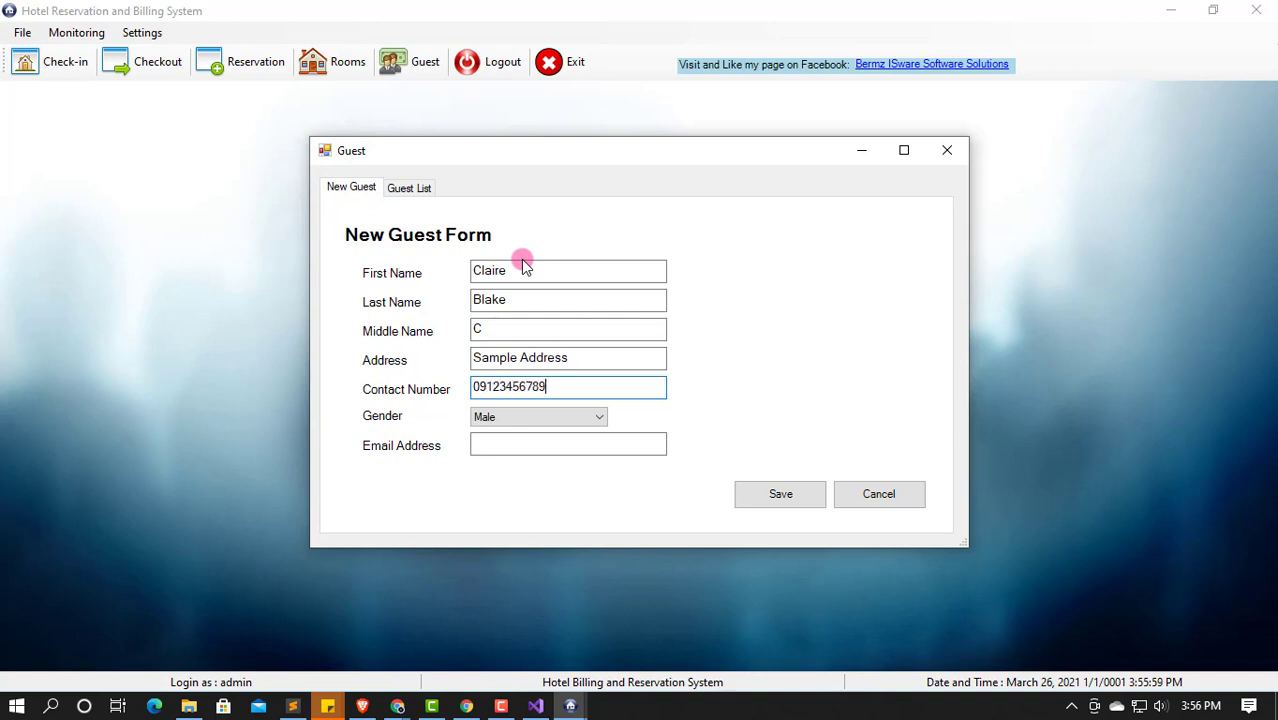
{"action": "key", "text": "Tab"}
{"action": "key", "text": "Down"}
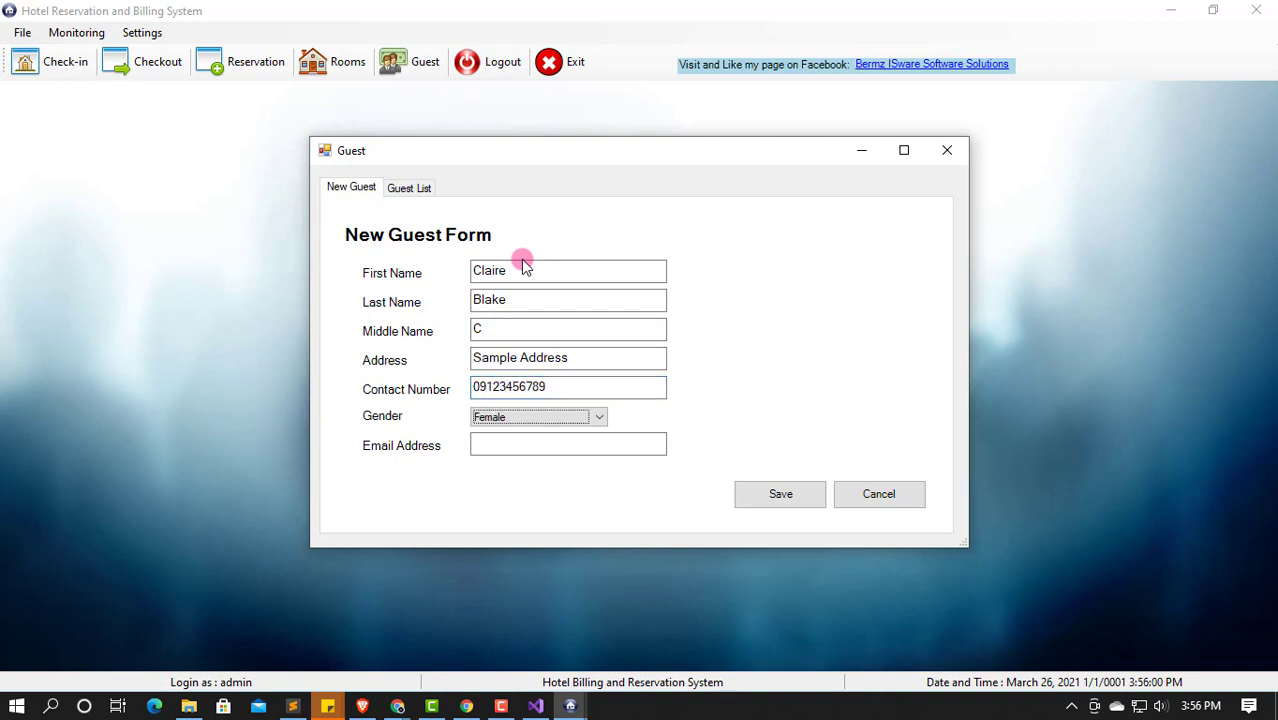
{"action": "left_click", "coordinate": [490, 443]}
{"action": "type", "text": "cbl"}
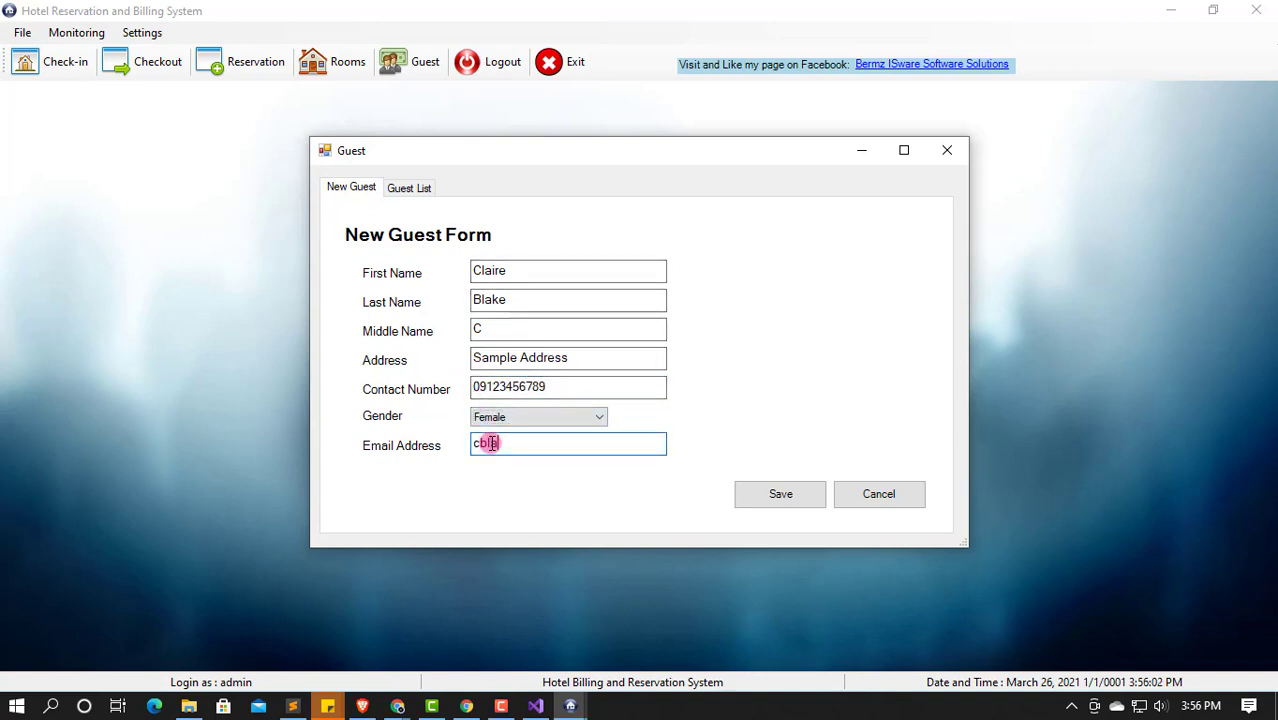
{"action": "type", "text": "ake@sample.c"}
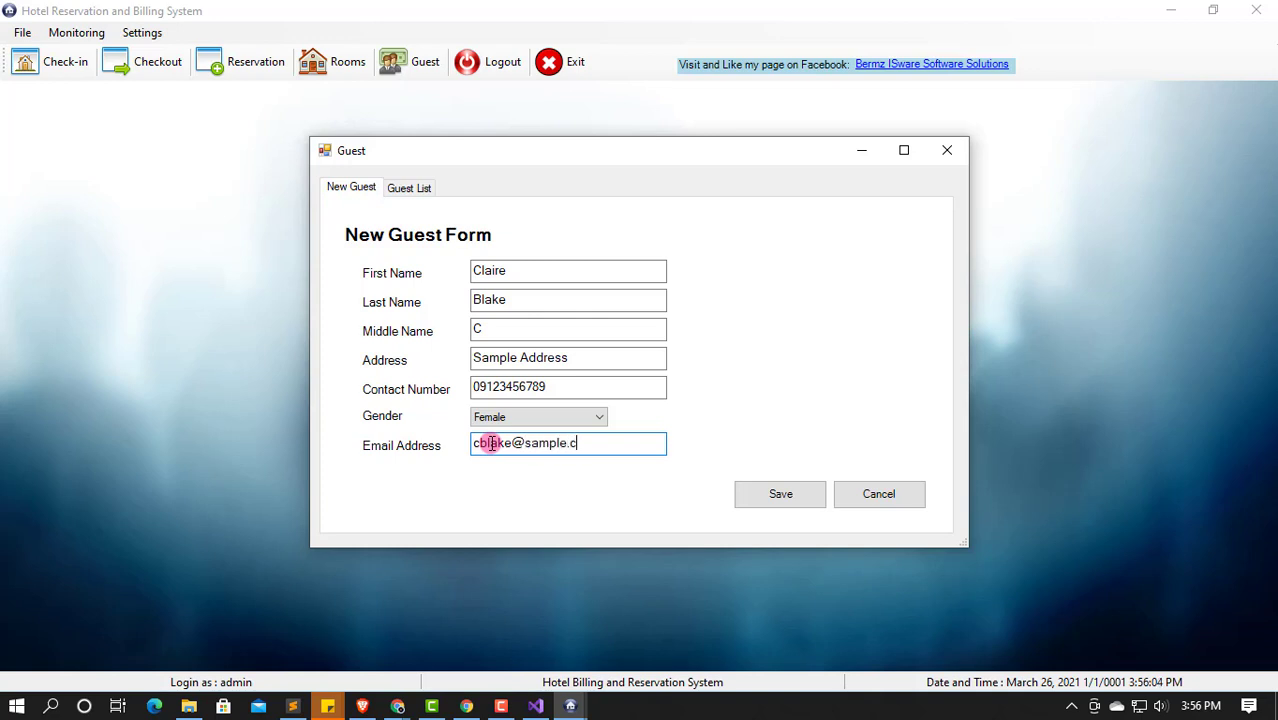
{"action": "type", "text": "om"}
Step: Save the second guest, confirm both guests appear in the Guest List, and close the window
{"action": "left_click", "coordinate": [775, 492]}
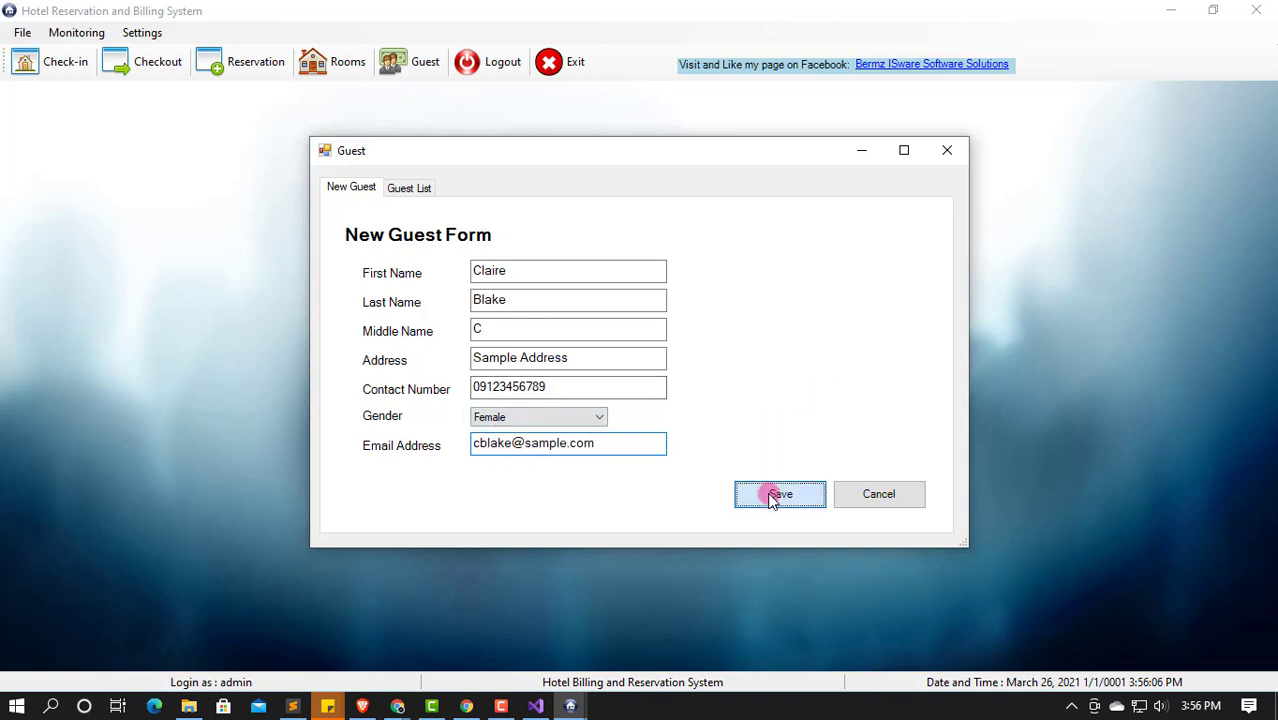
{"action": "key", "text": "Return"}
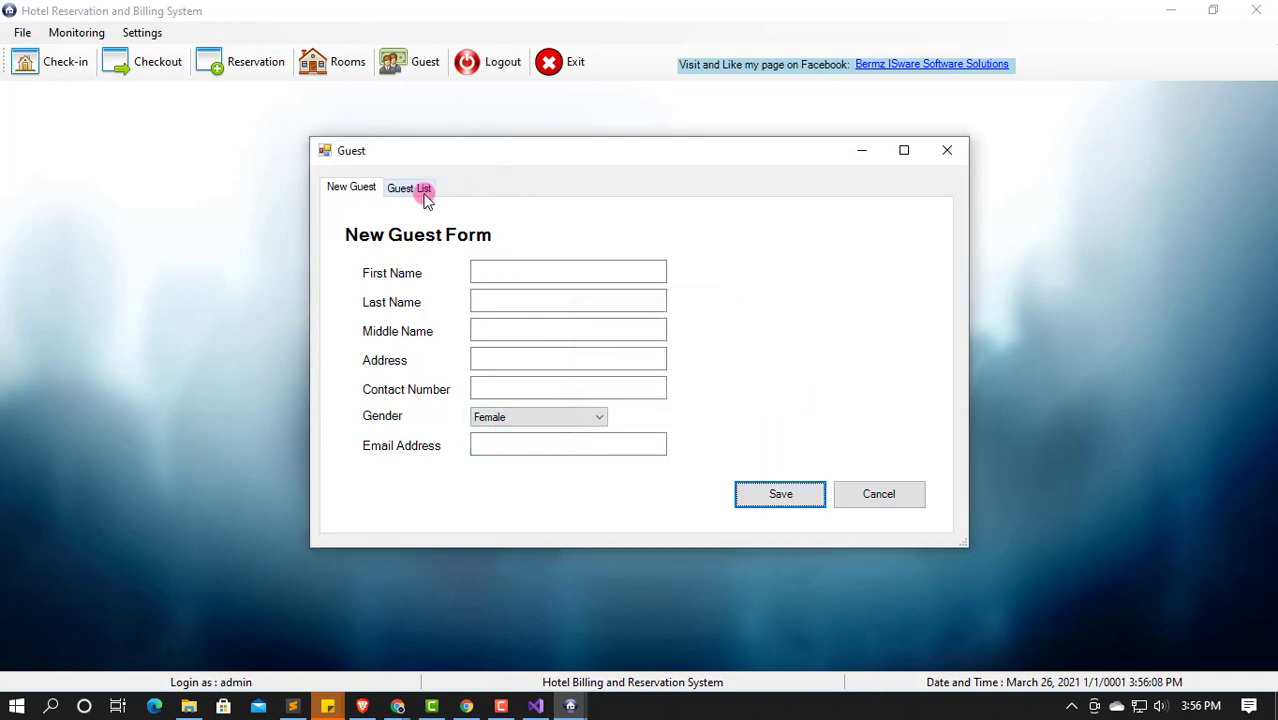
{"action": "left_click", "coordinate": [420, 189]}
{"action": "left_click_drag", "start_coordinate": [486, 468], "coordinate": [442, 470]}
{"action": "left_click", "coordinate": [351, 189]}
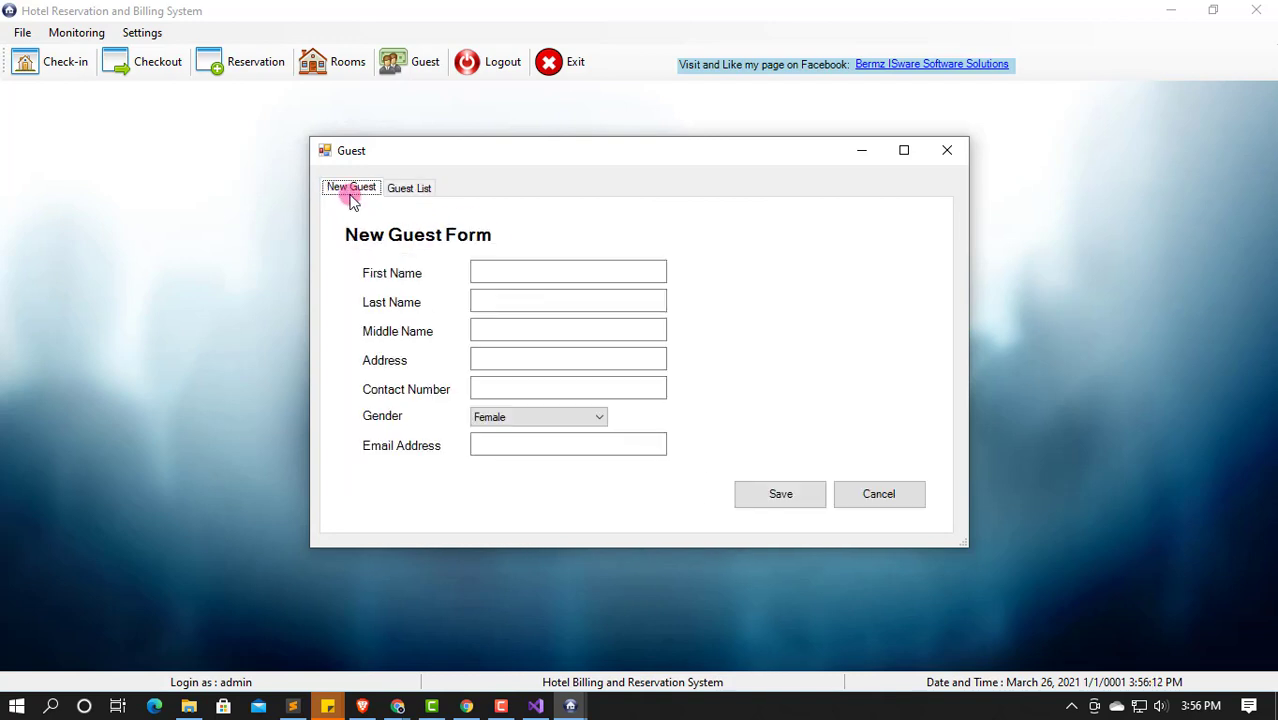
{"action": "left_click", "coordinate": [946, 151]}
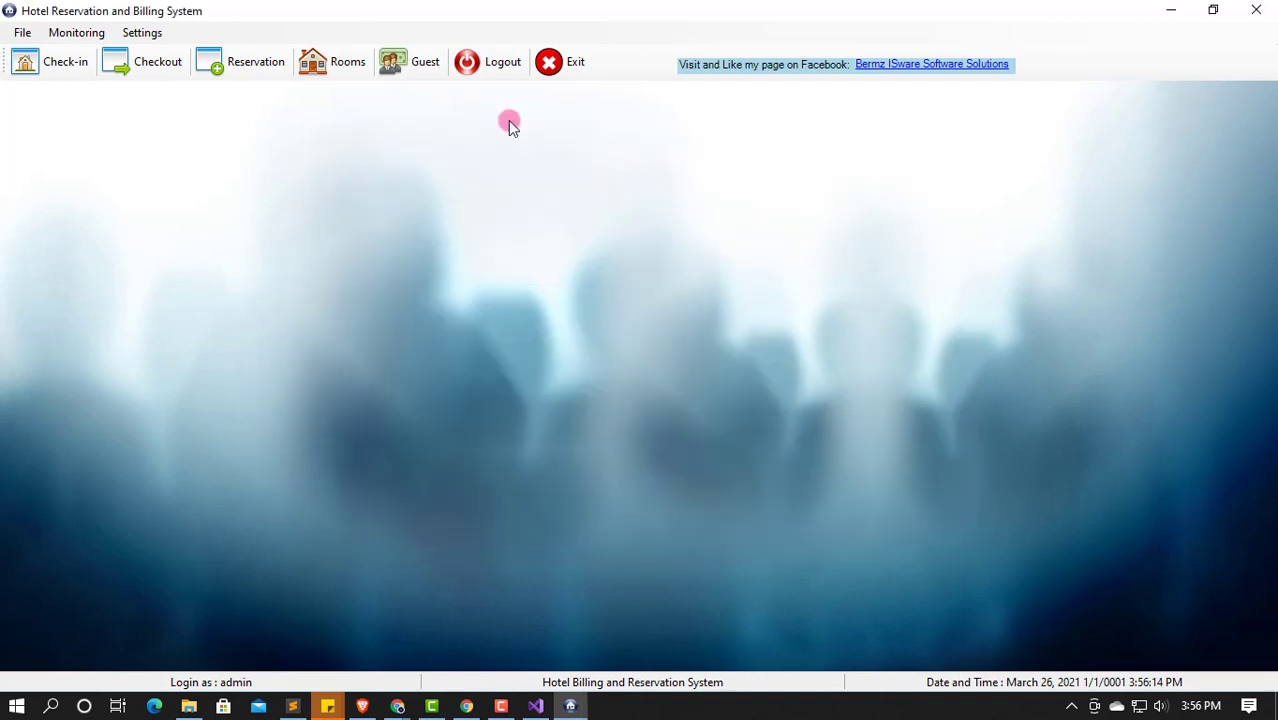
Step: Under Settings > Discount, save a new Promo101 discount with rate 23
{"action": "left_click", "coordinate": [141, 32]}
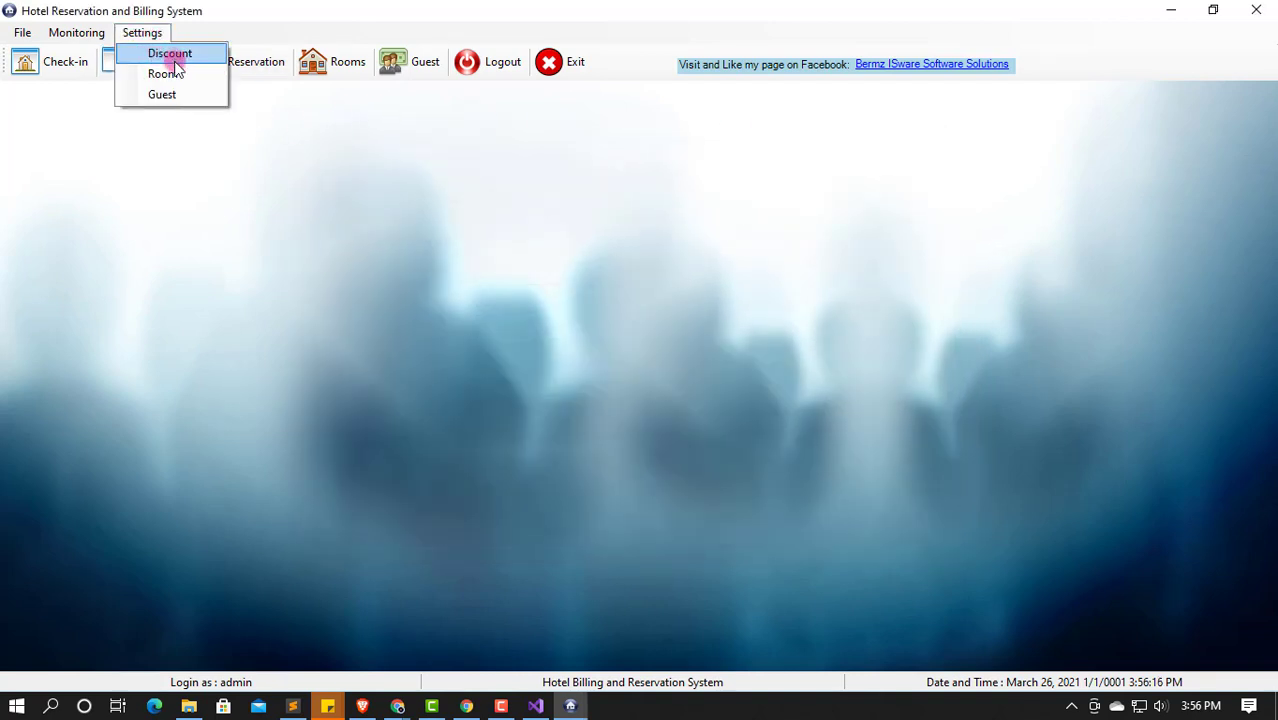
{"action": "left_click", "coordinate": [198, 54]}
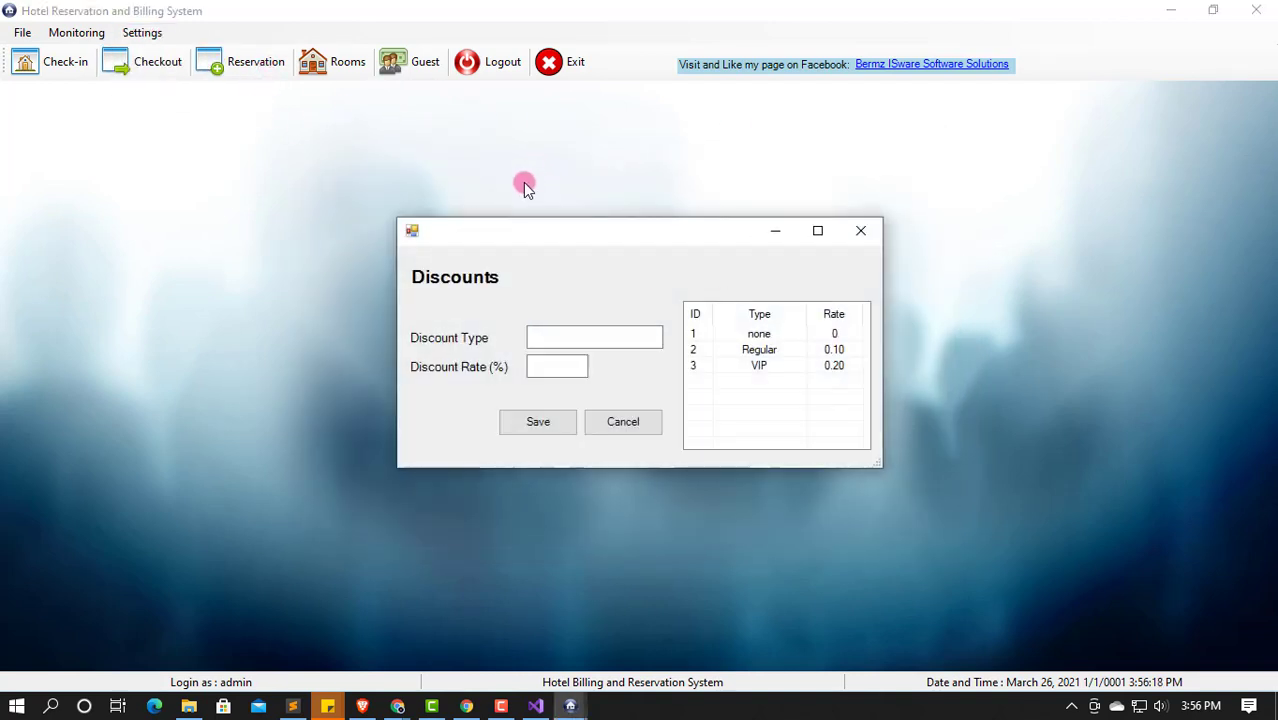
{"action": "left_click", "coordinate": [615, 338]}
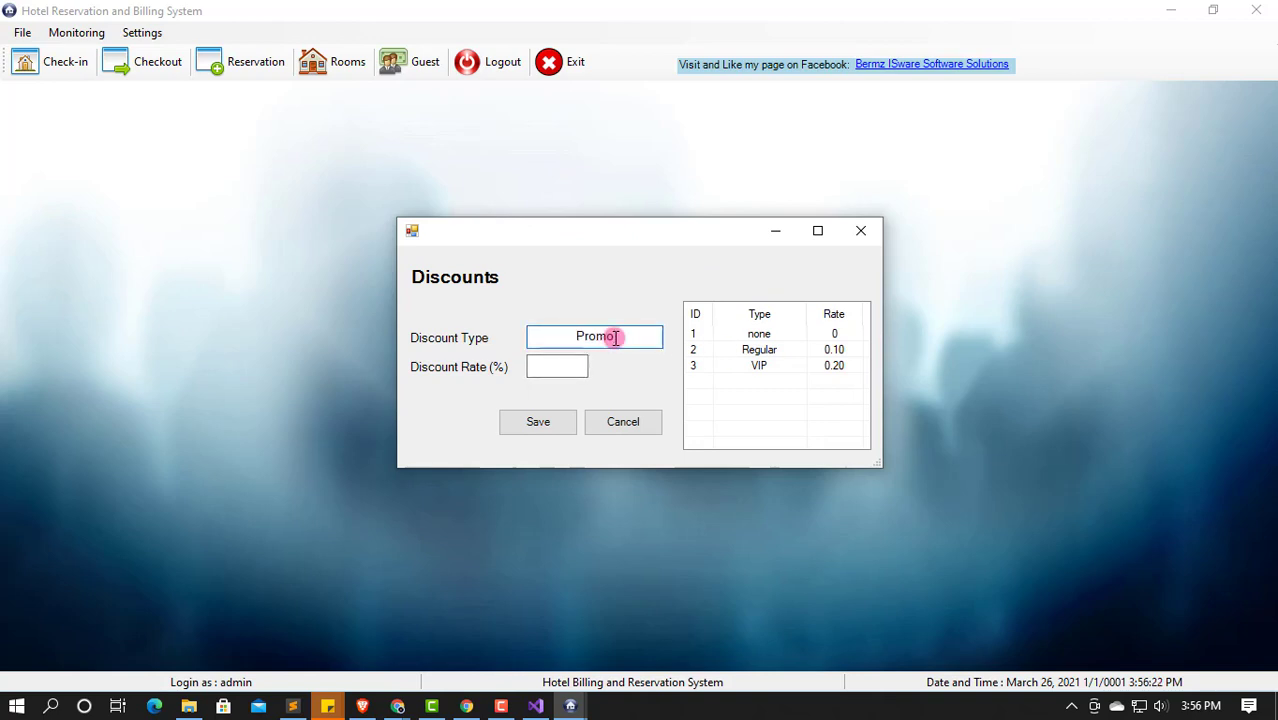
{"action": "type", "text": "Promo101"}
{"action": "left_click", "coordinate": [543, 369]}
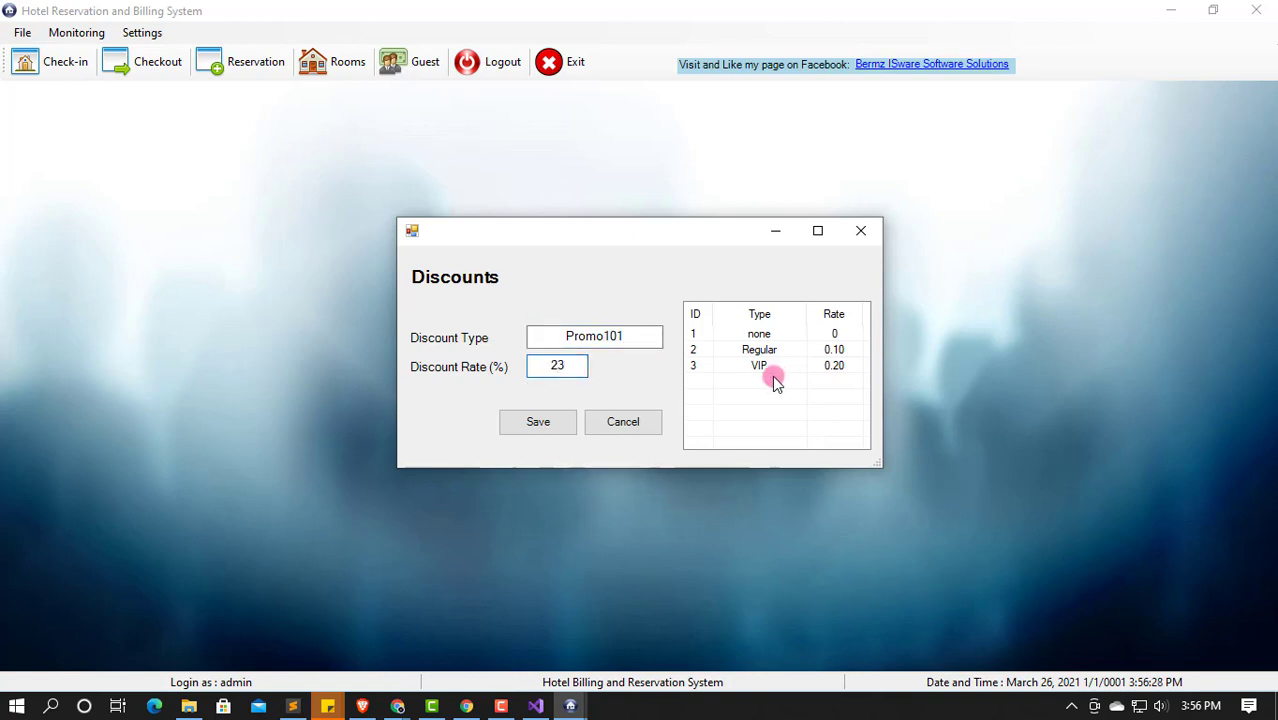
{"action": "left_click", "coordinate": [550, 423]}
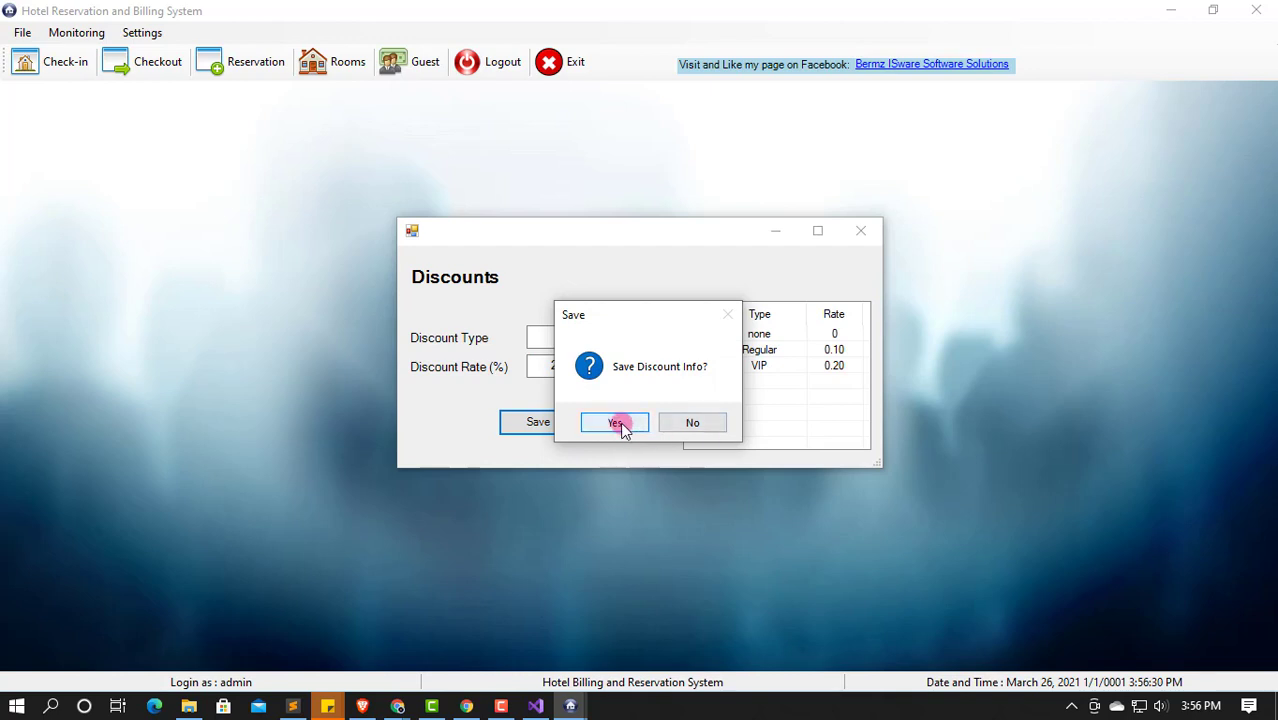
{"action": "left_click", "coordinate": [617, 424]}
{"action": "left_click", "coordinate": [720, 424]}
Step: Edit the Promo101 discount rate through Update and save the change
{"action": "left_click", "coordinate": [844, 384]}
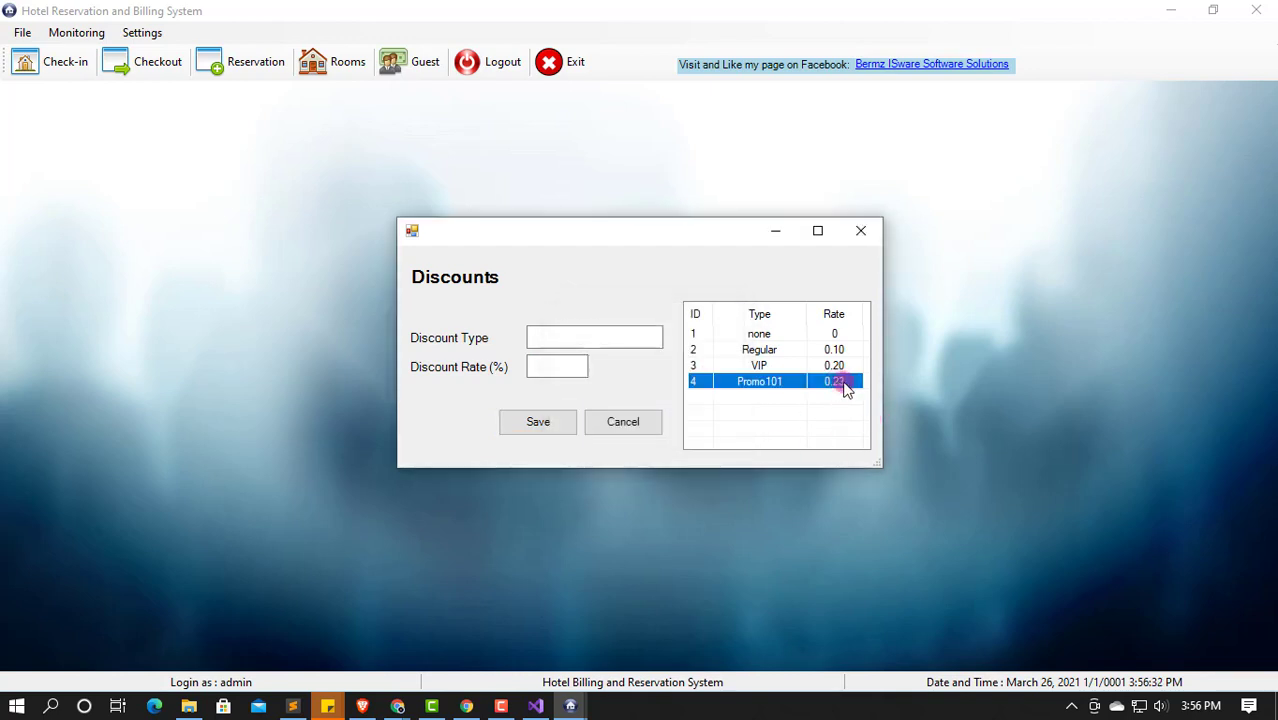
{"action": "double_click", "coordinate": [813, 388]}
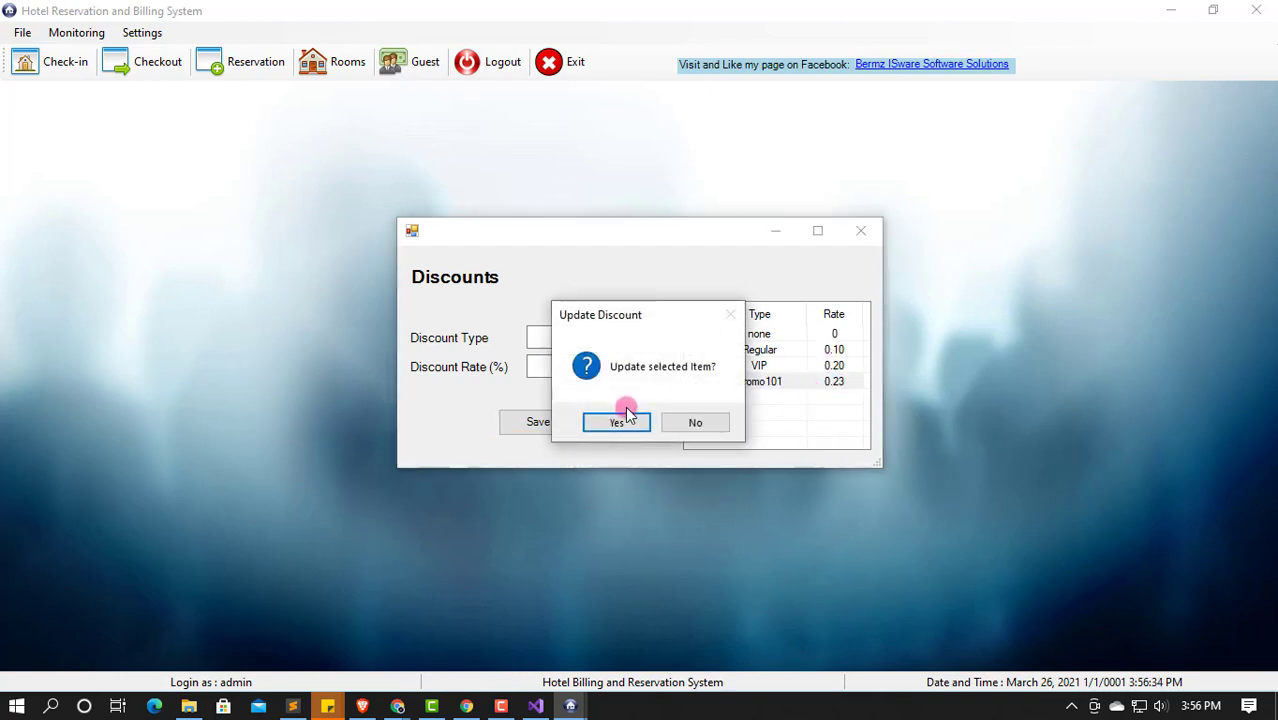
{"action": "left_click", "coordinate": [625, 414]}
{"action": "double_click", "coordinate": [573, 364]}
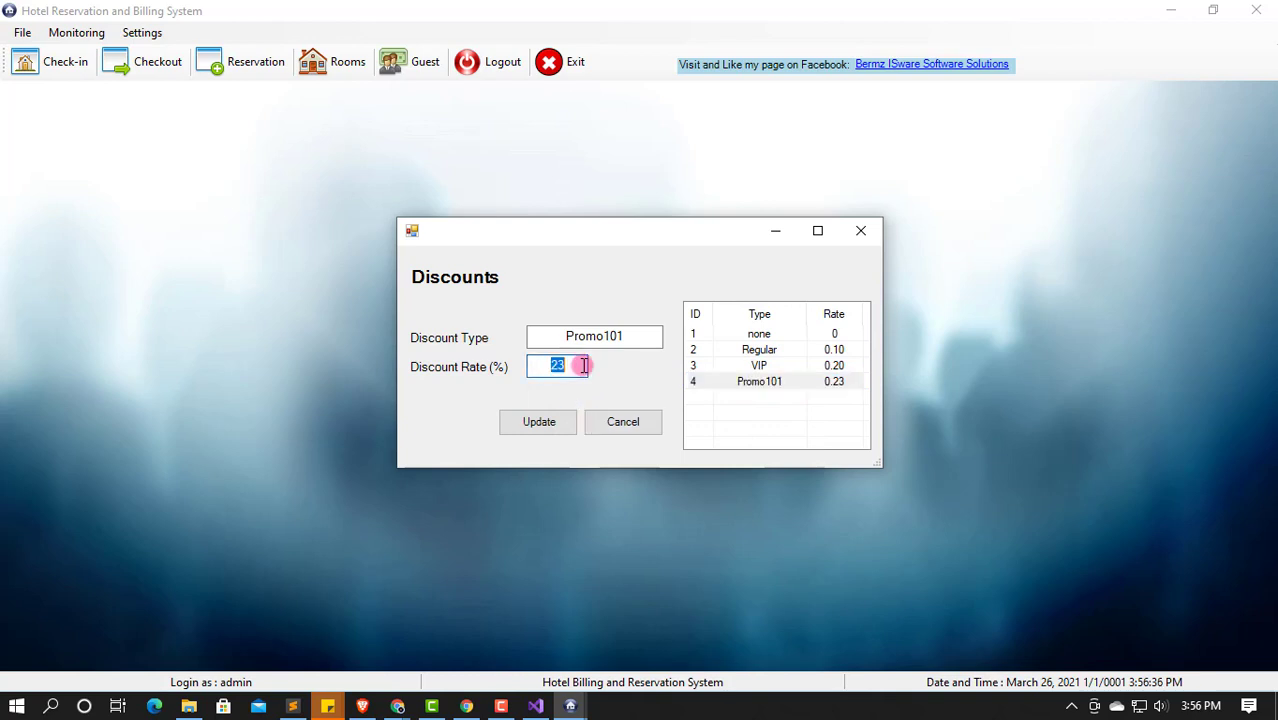
{"action": "left_click", "coordinate": [539, 425]}
{"action": "left_click", "coordinate": [633, 422]}
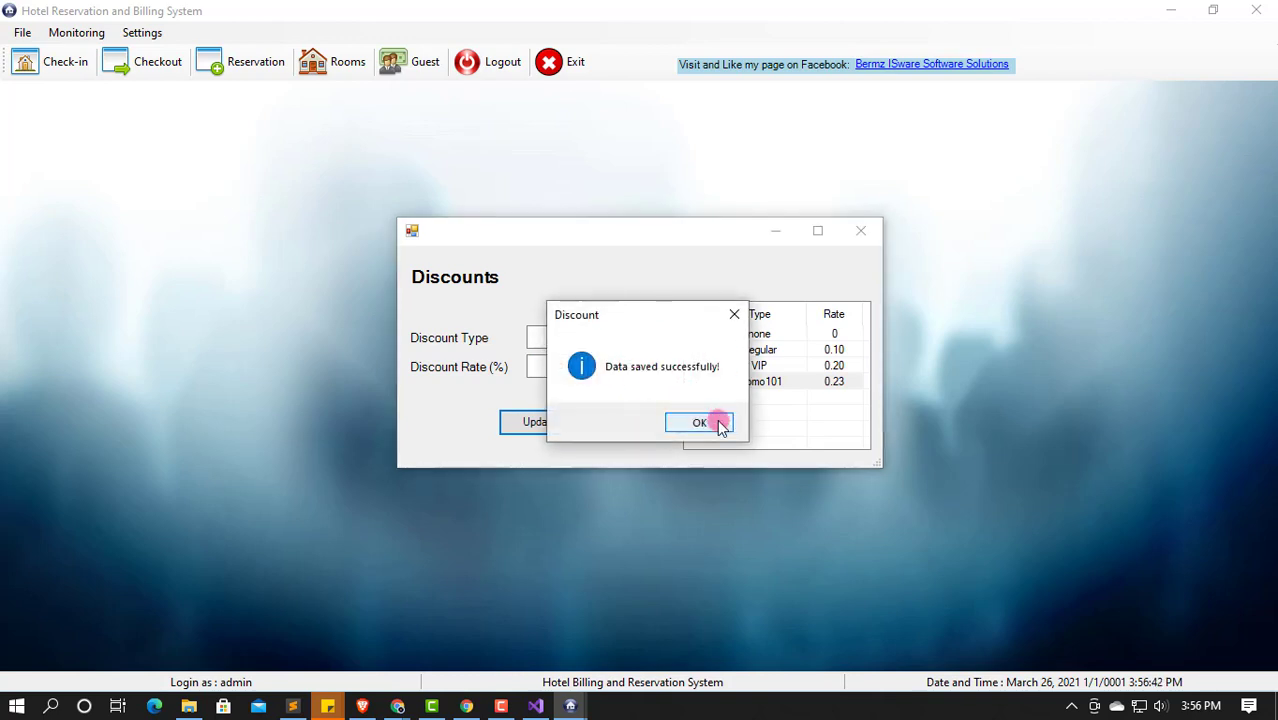
{"action": "left_click", "coordinate": [716, 423]}
Step: Correct the Promo101 rate to 0.23, save it, and close the Discounts window
{"action": "double_click", "coordinate": [830, 390]}
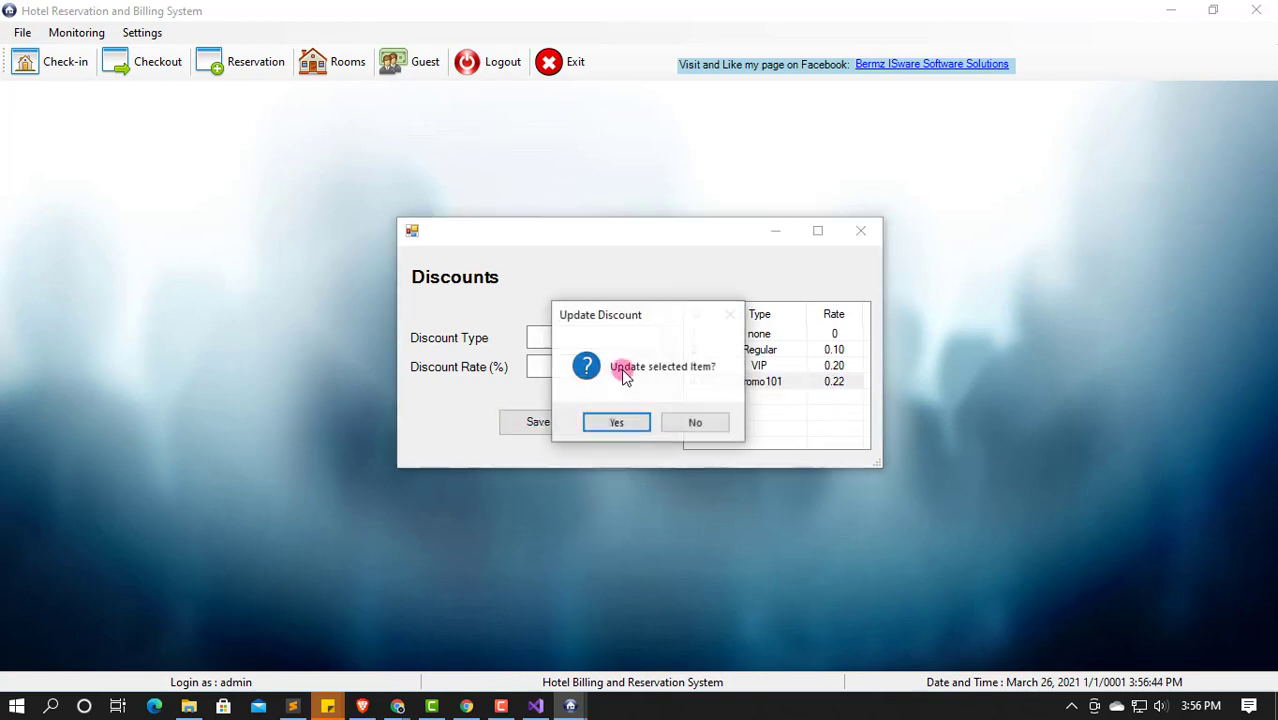
{"action": "left_click", "coordinate": [616, 420]}
{"action": "double_click", "coordinate": [576, 362]}
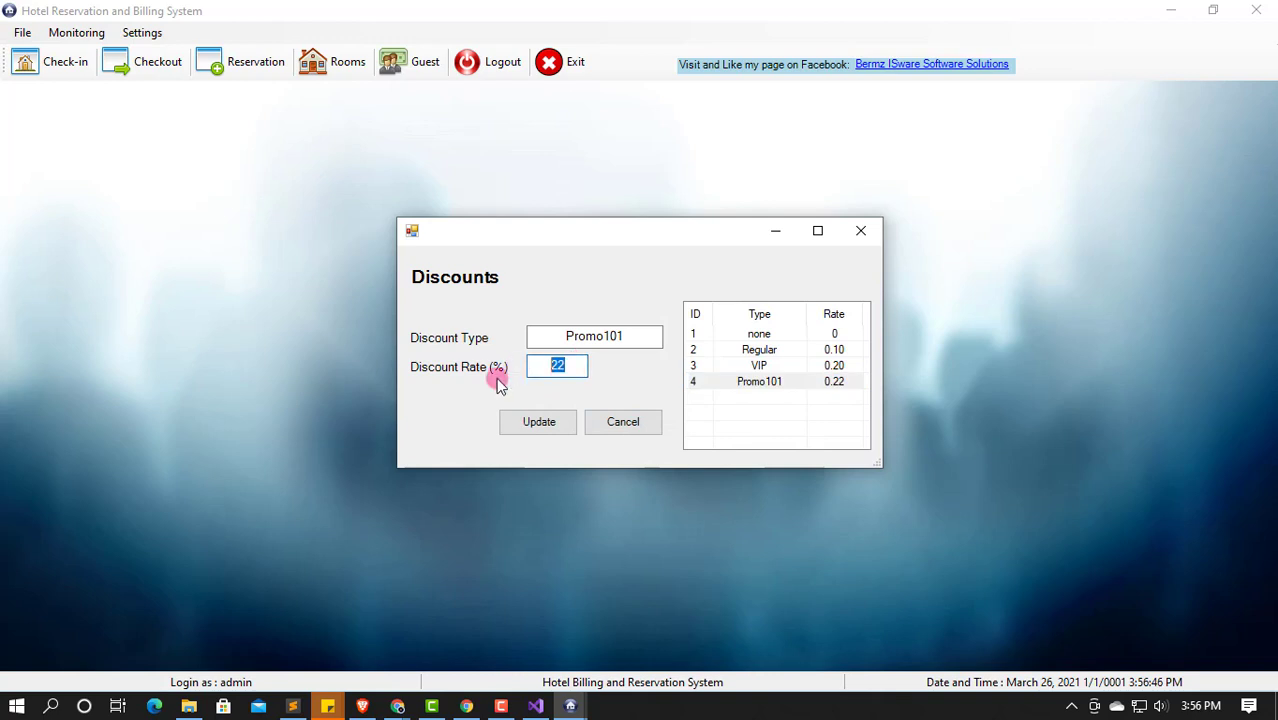
{"action": "key", "text": "BackSpace"}
{"action": "left_click", "coordinate": [523, 424]}
{"action": "left_click", "coordinate": [616, 421]}
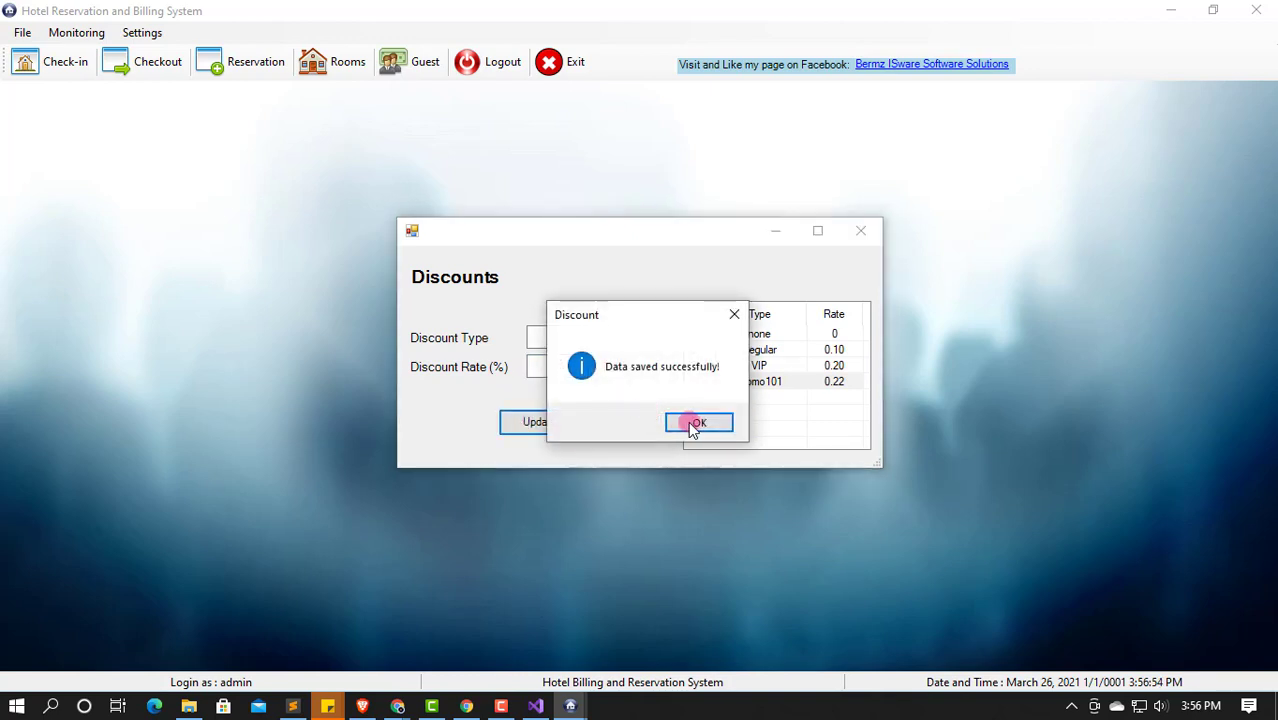
{"action": "left_click", "coordinate": [690, 424]}
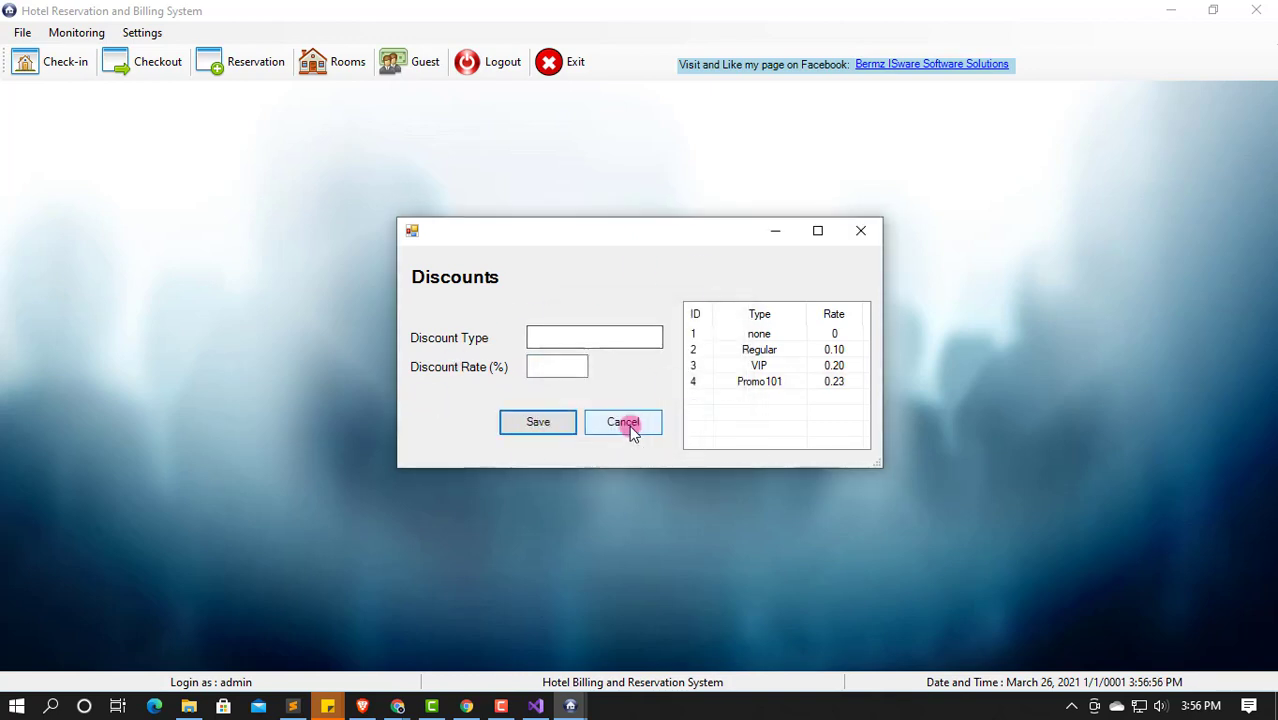
{"action": "left_click", "coordinate": [861, 231]}
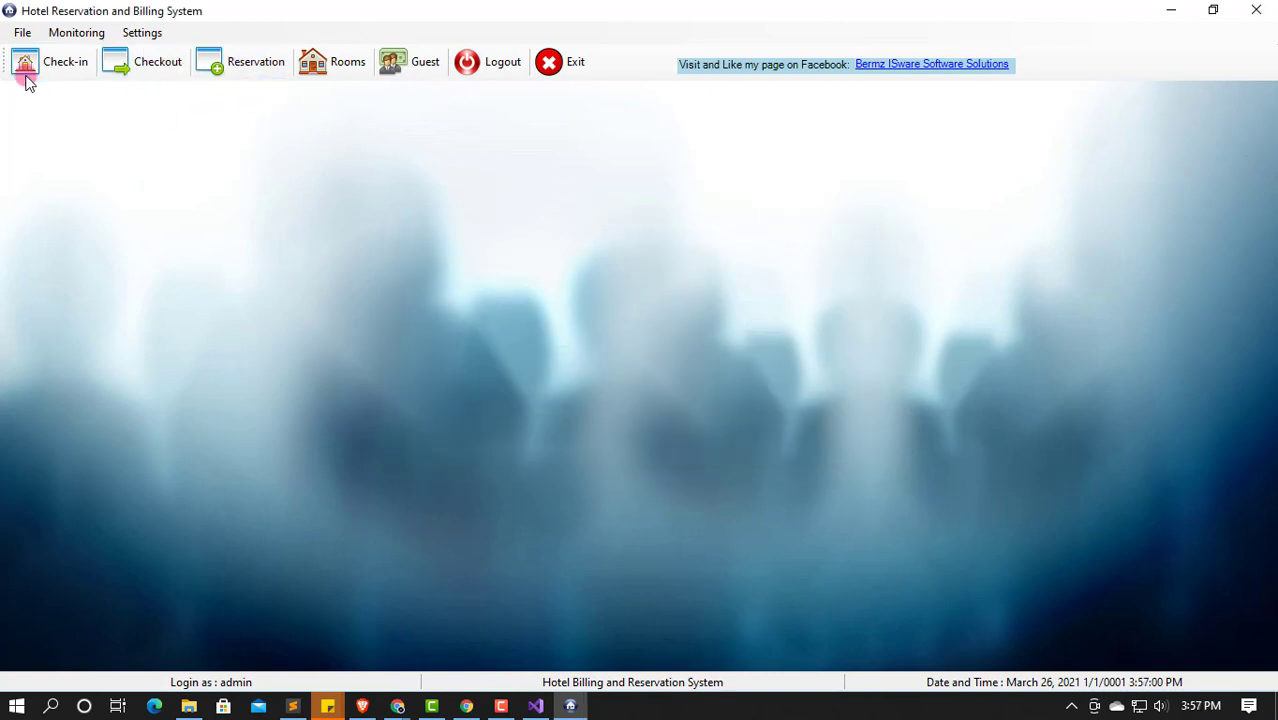
Step: Confirm the Checked In and Reserved monitoring lists are empty
{"action": "left_click", "coordinate": [76, 33]}
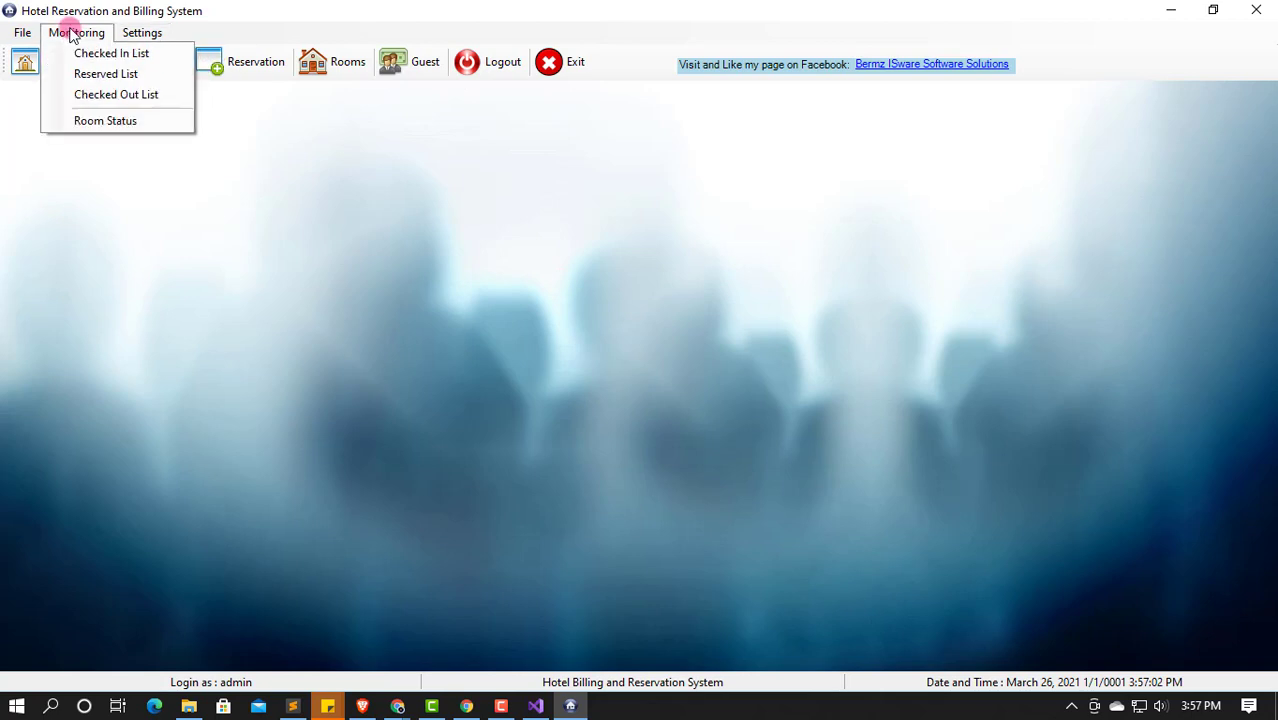
{"action": "left_click", "coordinate": [95, 48]}
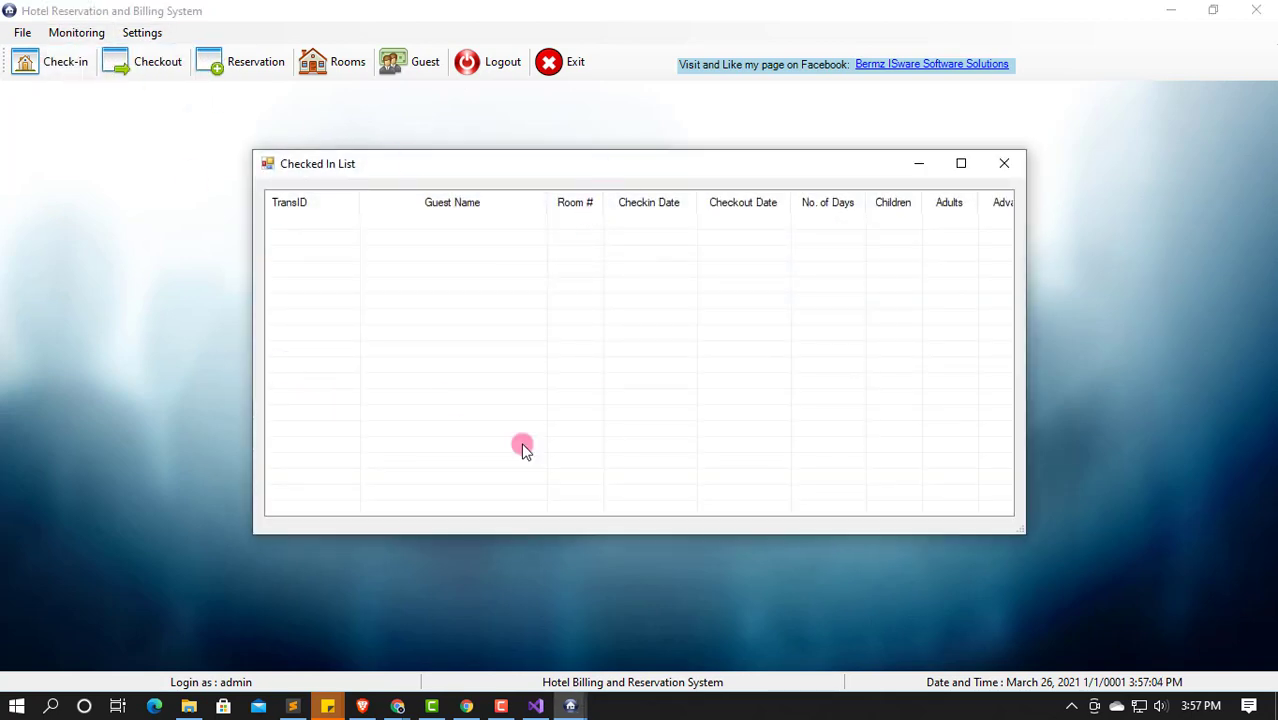
{"action": "left_click", "coordinate": [1004, 163]}
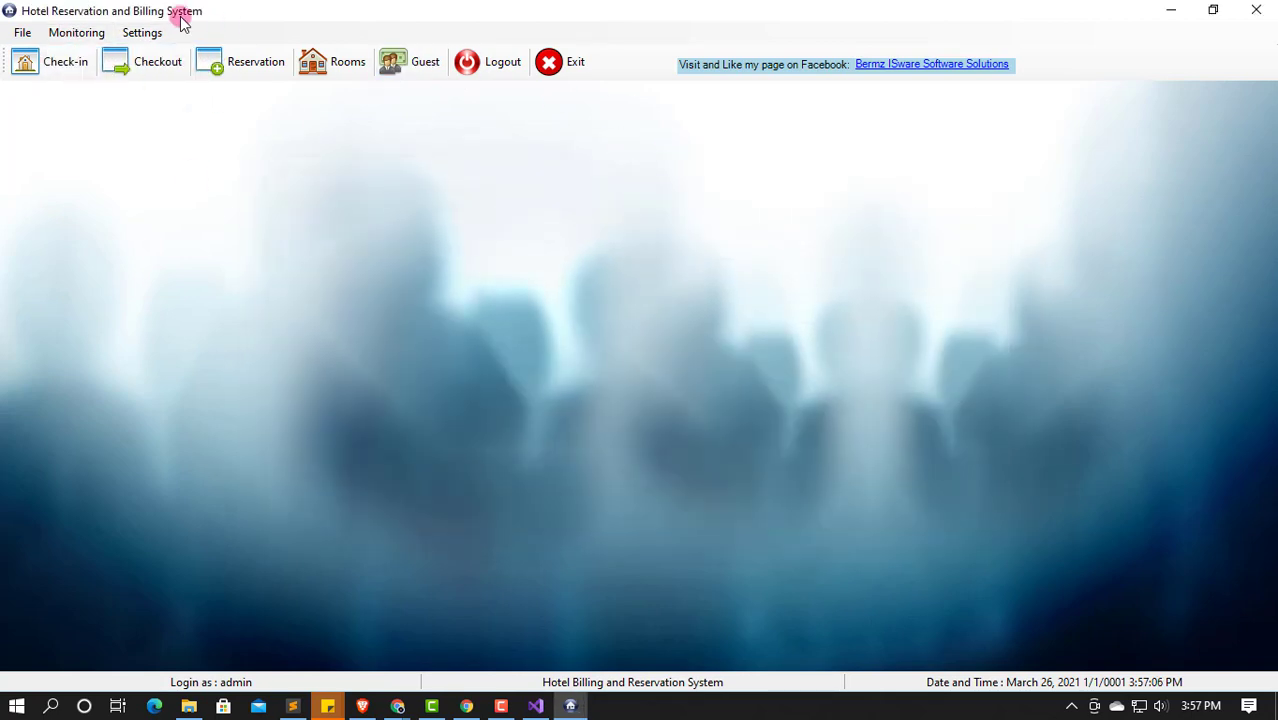
{"action": "left_click", "coordinate": [76, 33]}
{"action": "left_click", "coordinate": [105, 74]}
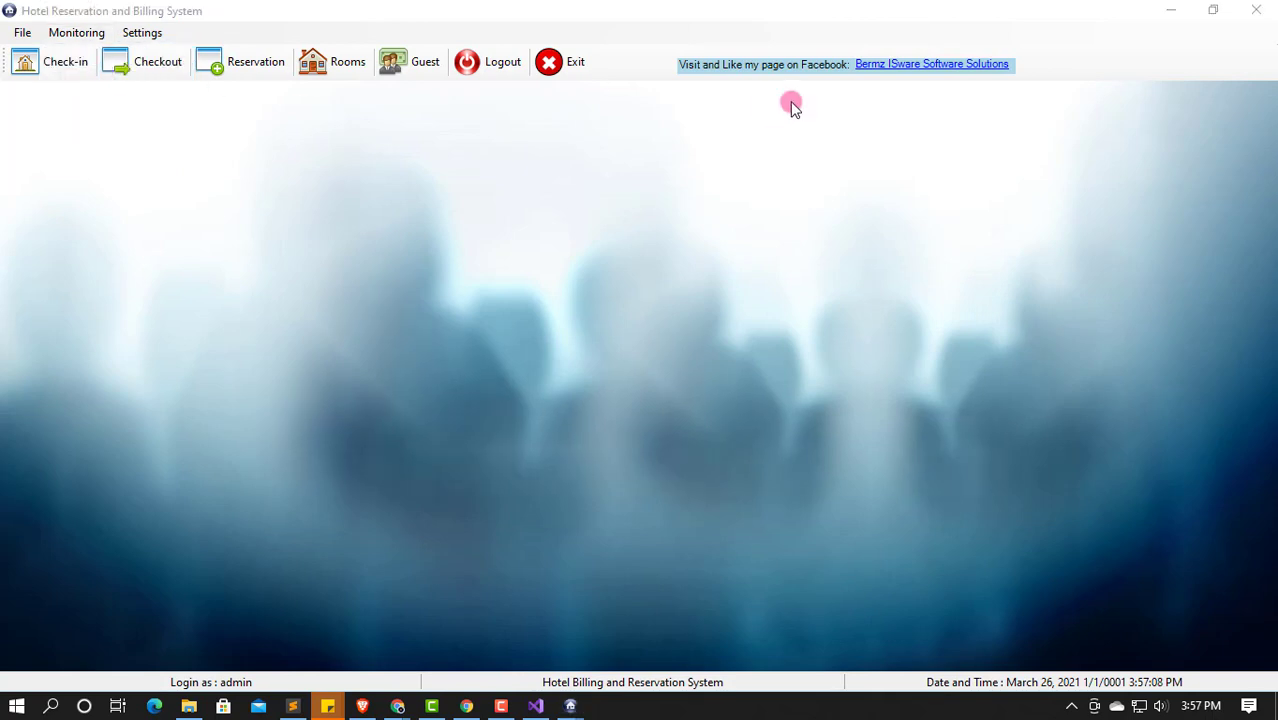
{"action": "left_click", "coordinate": [1004, 195]}
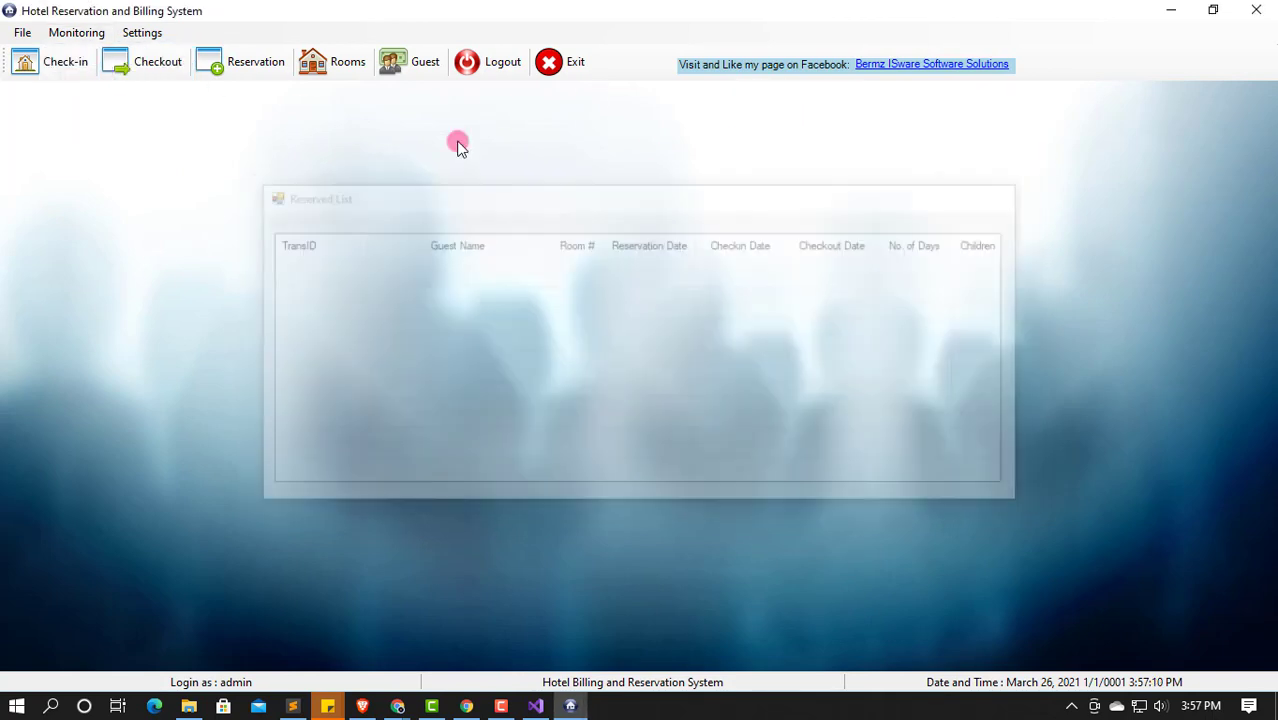
Step: Confirm the Checked Out list is empty and Room Status shows both rooms Available
{"action": "left_click", "coordinate": [59, 38]}
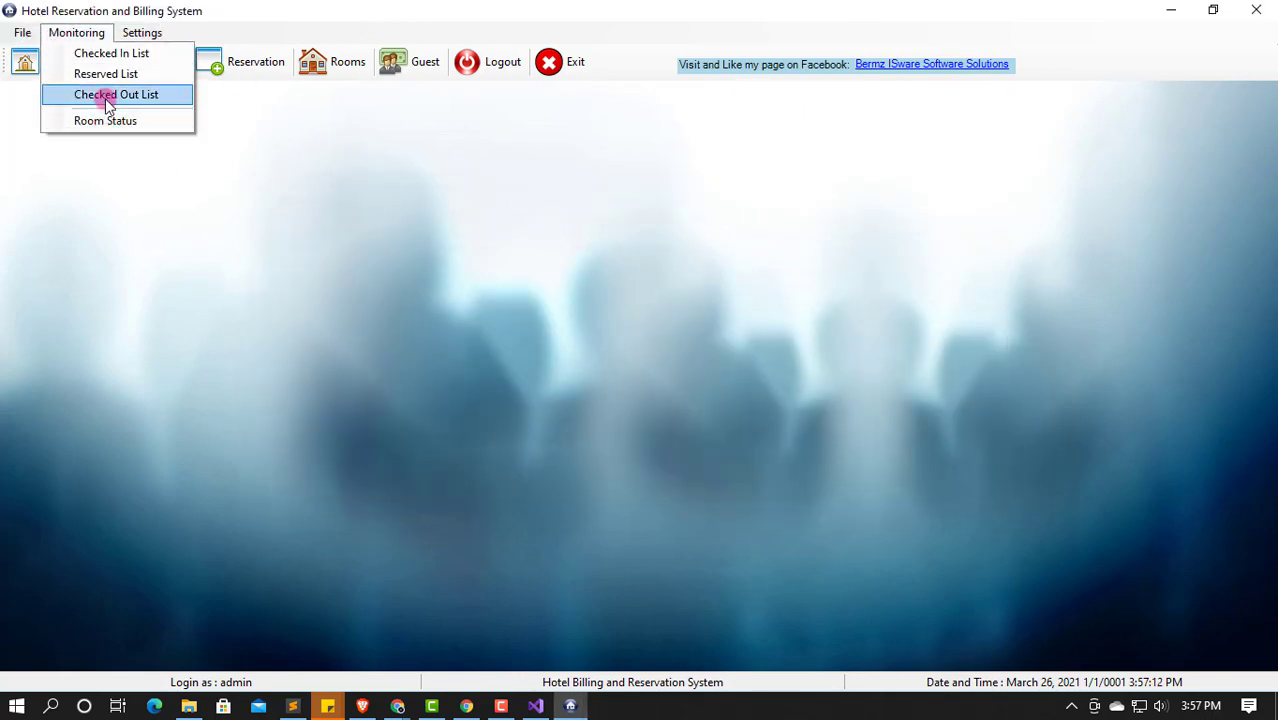
{"action": "left_click", "coordinate": [103, 96]}
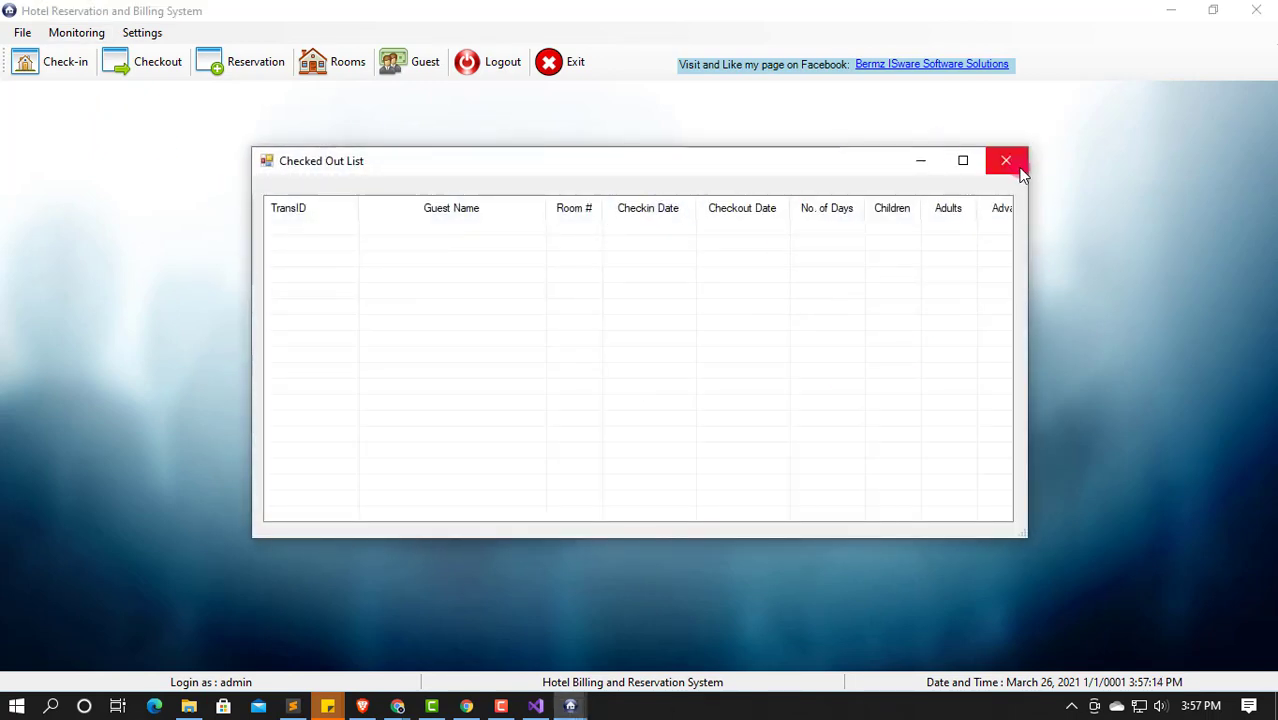
{"action": "left_click", "coordinate": [1020, 172]}
{"action": "left_click", "coordinate": [78, 33]}
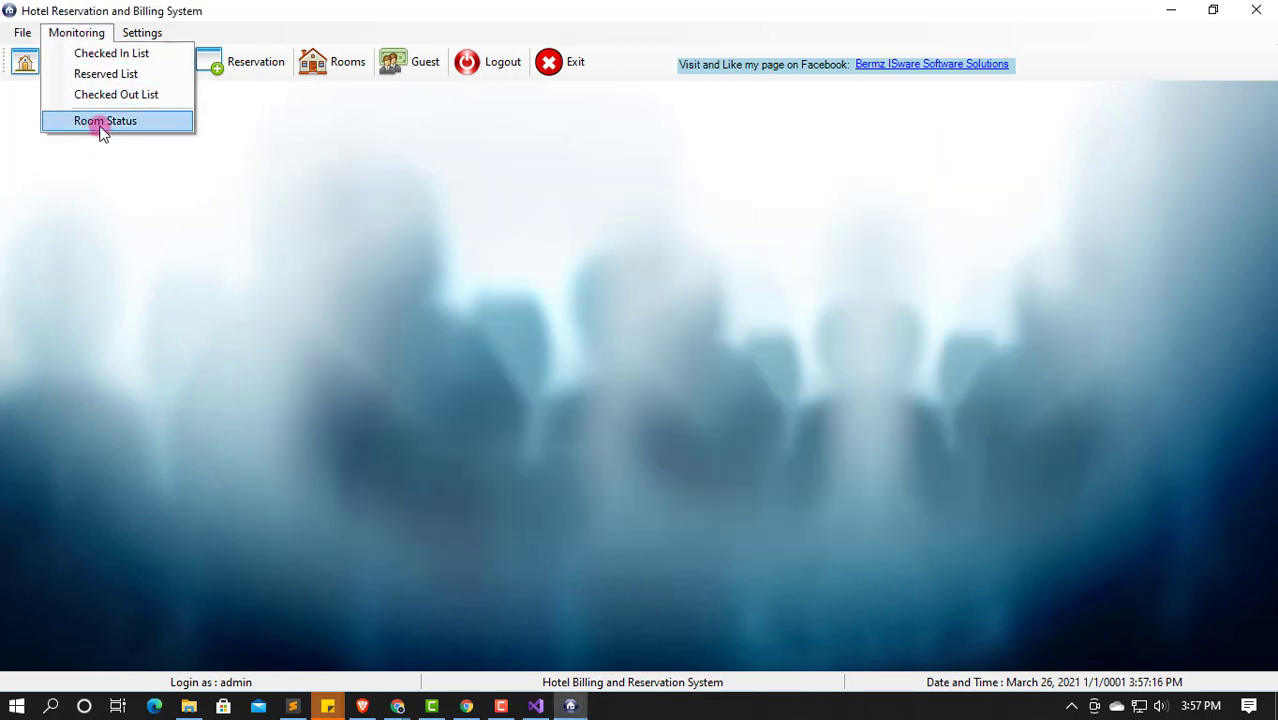
{"action": "left_click", "coordinate": [103, 122]}
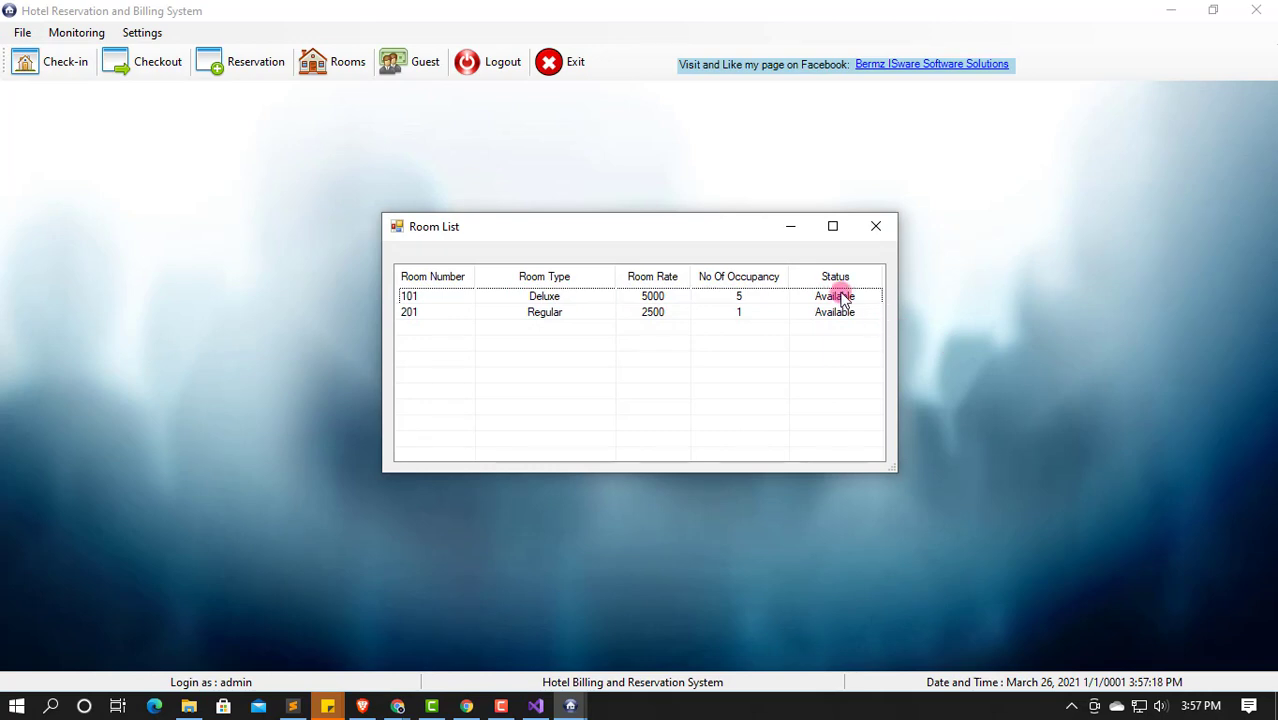
{"action": "left_click", "coordinate": [877, 228]}
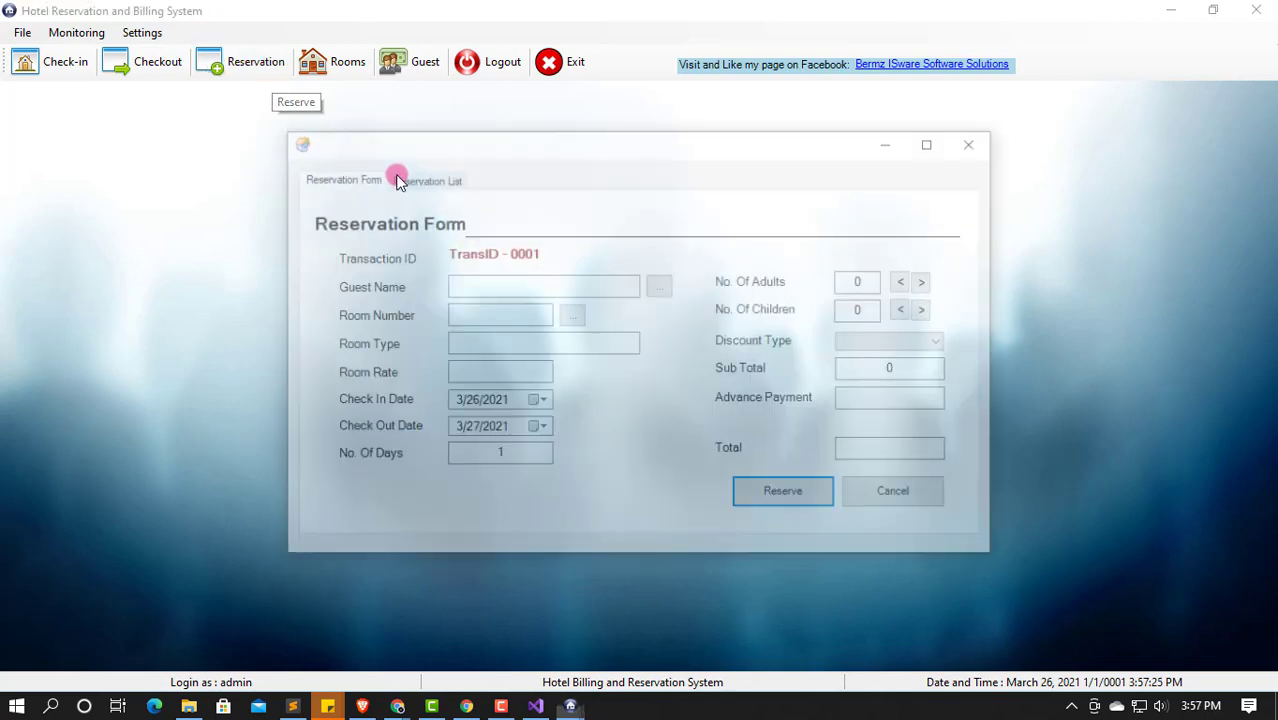
Step: Pick the first guest and room 201, with check-out date 3/29/2021
{"action": "left_click", "coordinate": [552, 290]}
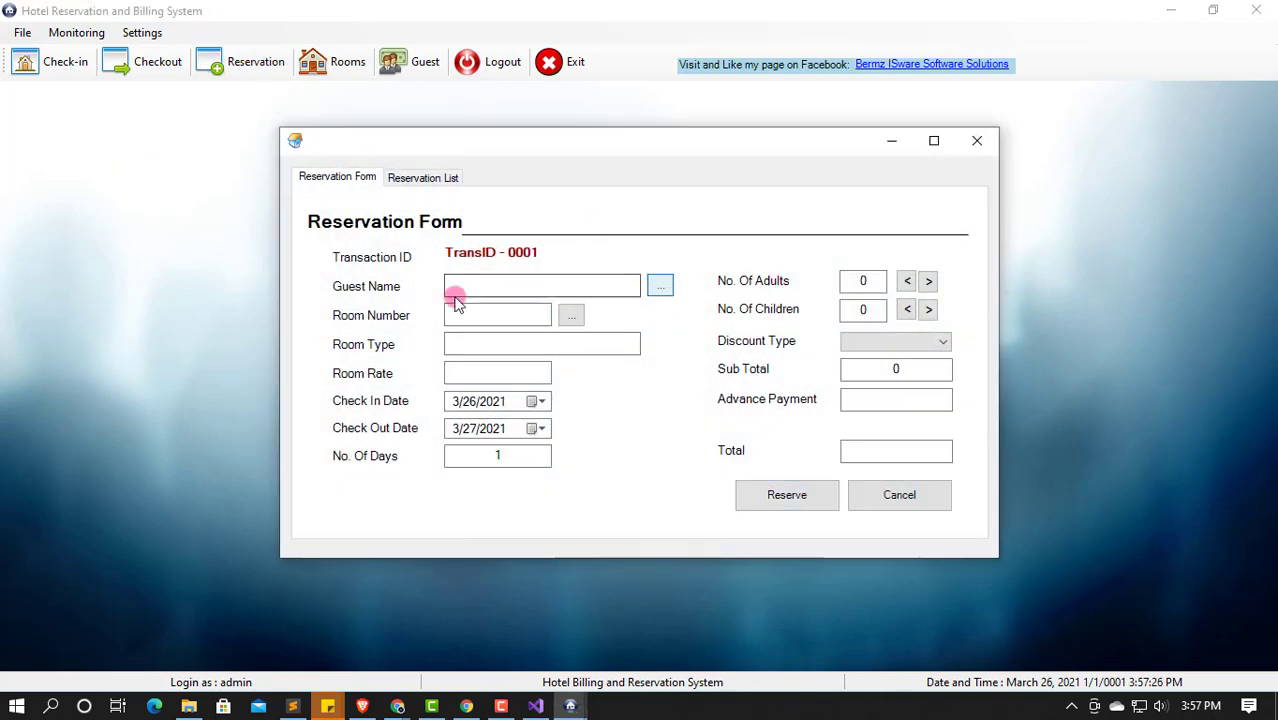
{"action": "double_click", "coordinate": [533, 291]}
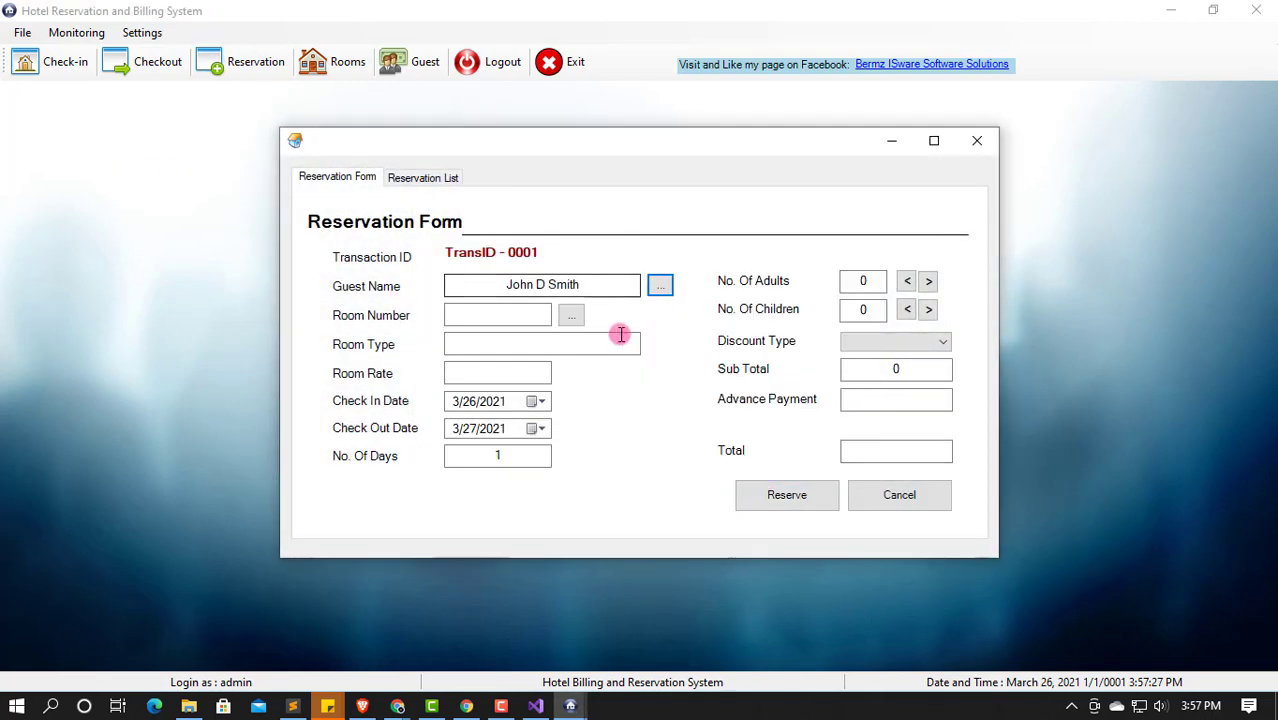
{"action": "left_click", "coordinate": [567, 315]}
{"action": "double_click", "coordinate": [597, 311]}
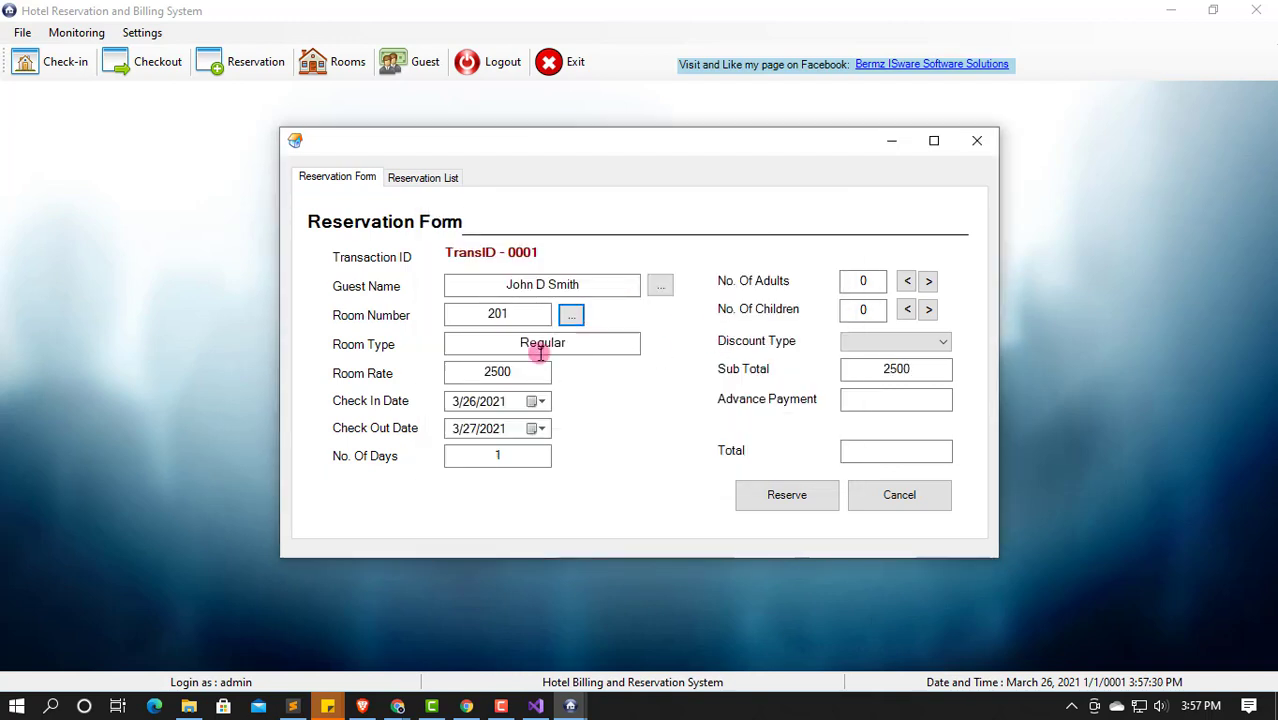
{"action": "left_click", "coordinate": [539, 430]}
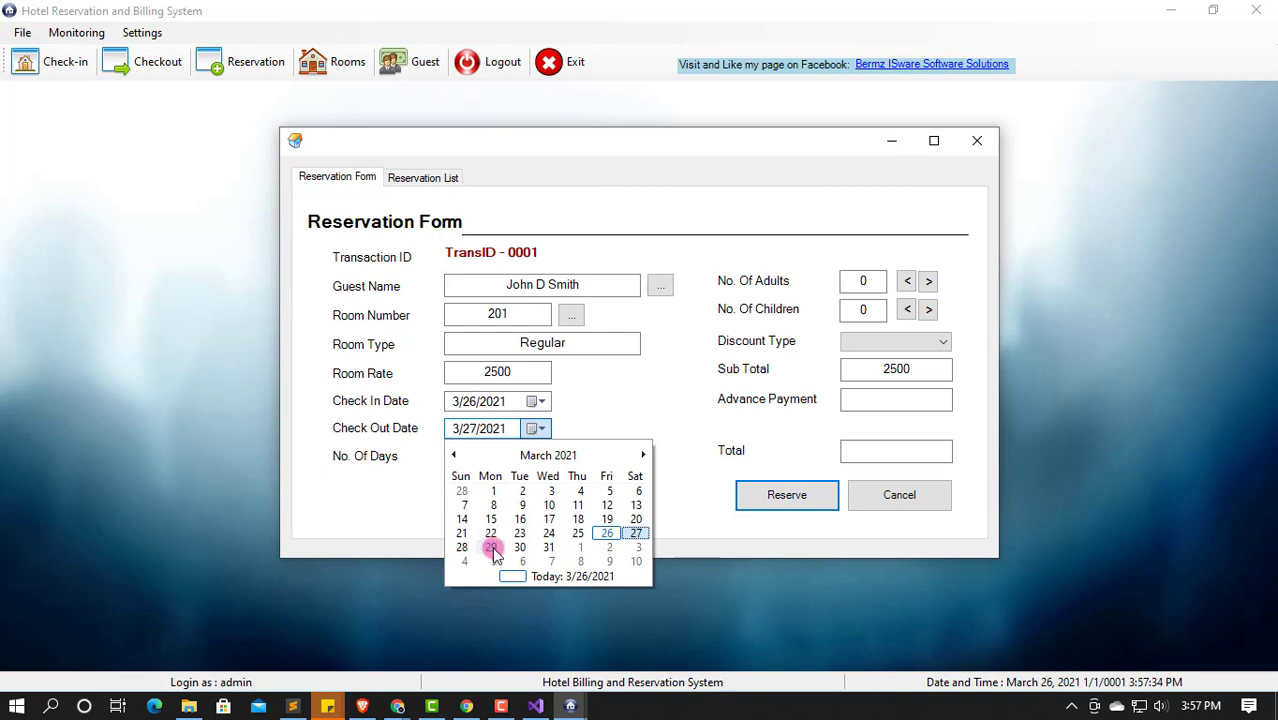
{"action": "left_click", "coordinate": [491, 548]}
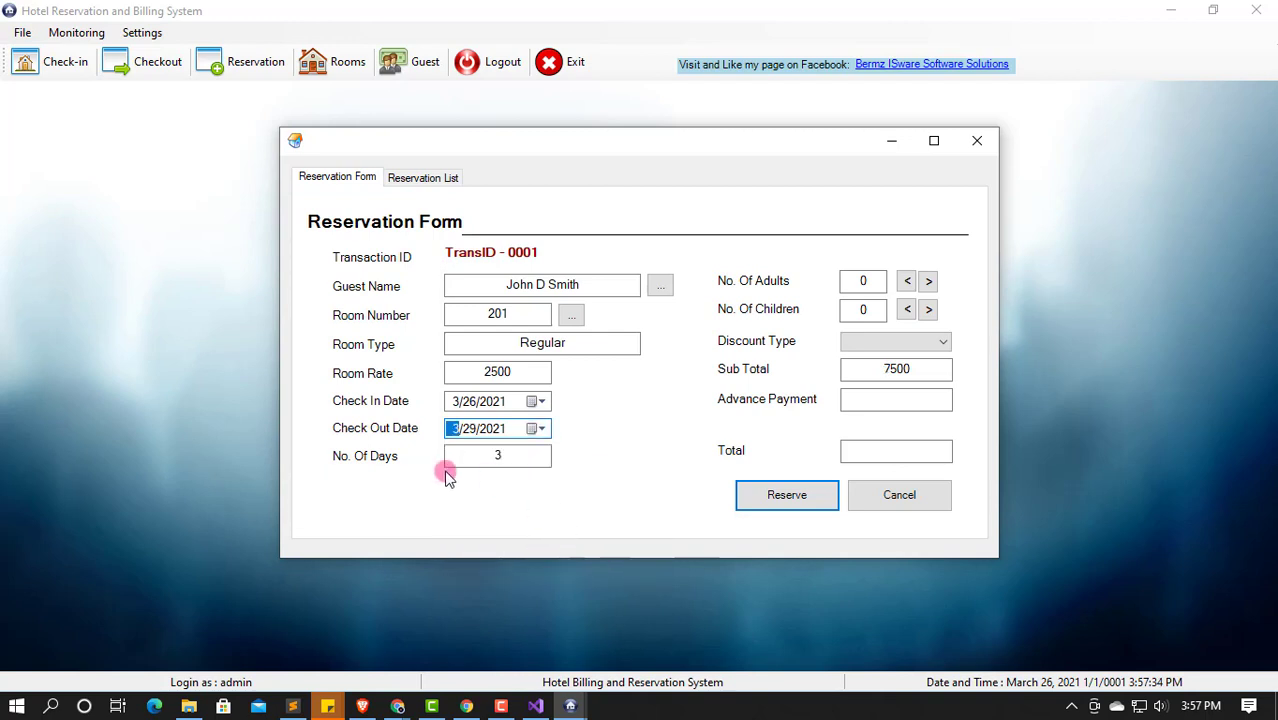
Step: Set 1 adult, apply Promo101, pay 2887.5 in advance, and reserve (total 4612.5)
{"action": "left_click", "coordinate": [928, 281]}
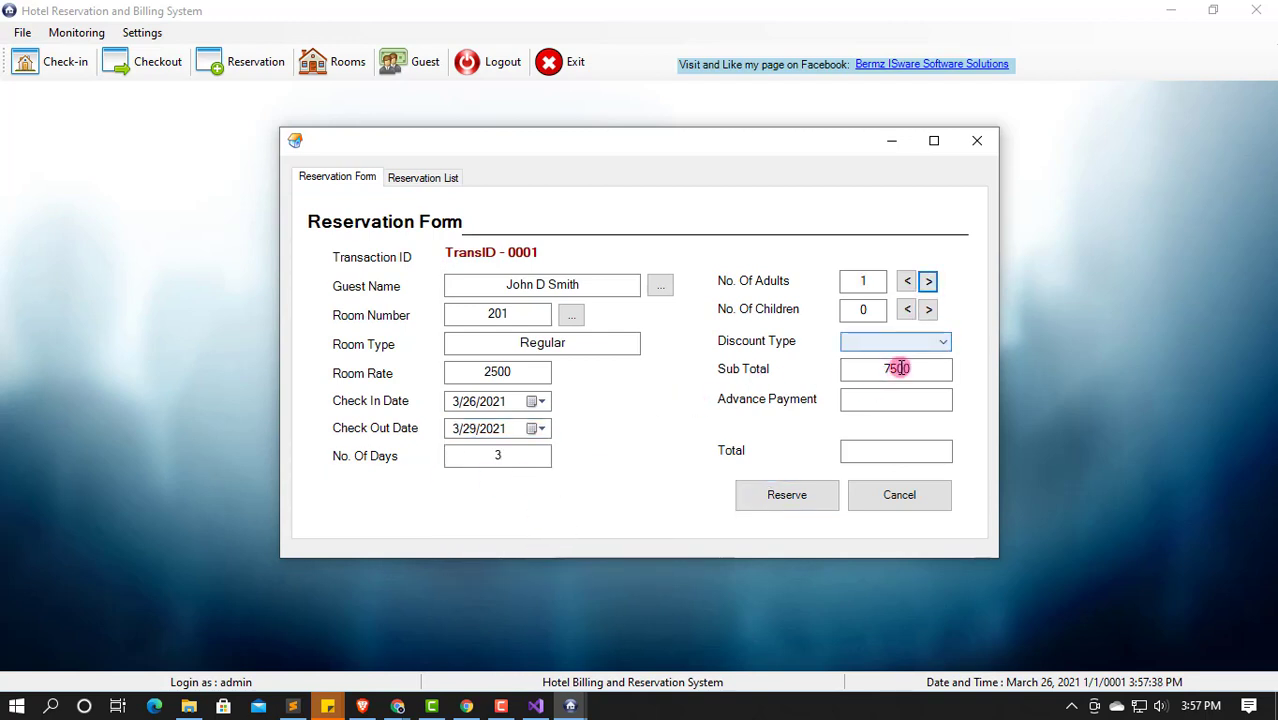
{"action": "left_click", "coordinate": [940, 342]}
{"action": "left_click", "coordinate": [862, 380]}
{"action": "left_click", "coordinate": [900, 400]}
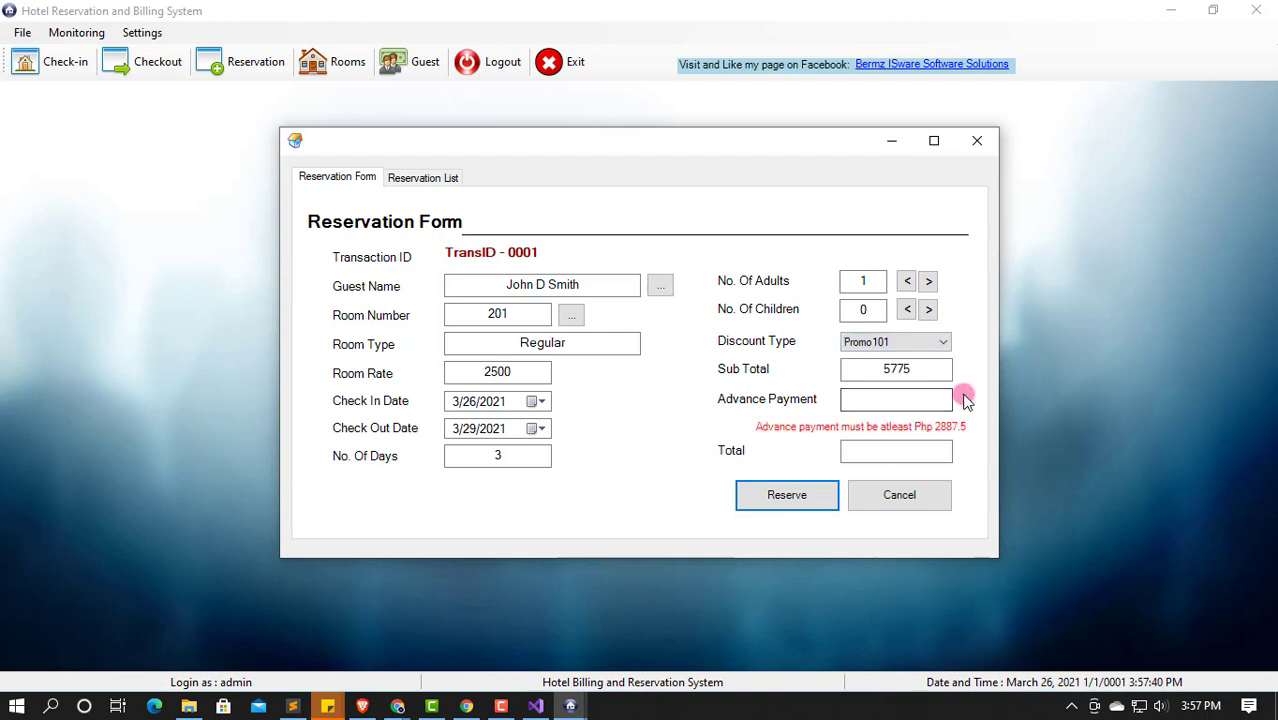
{"action": "left_click", "coordinate": [912, 401]}
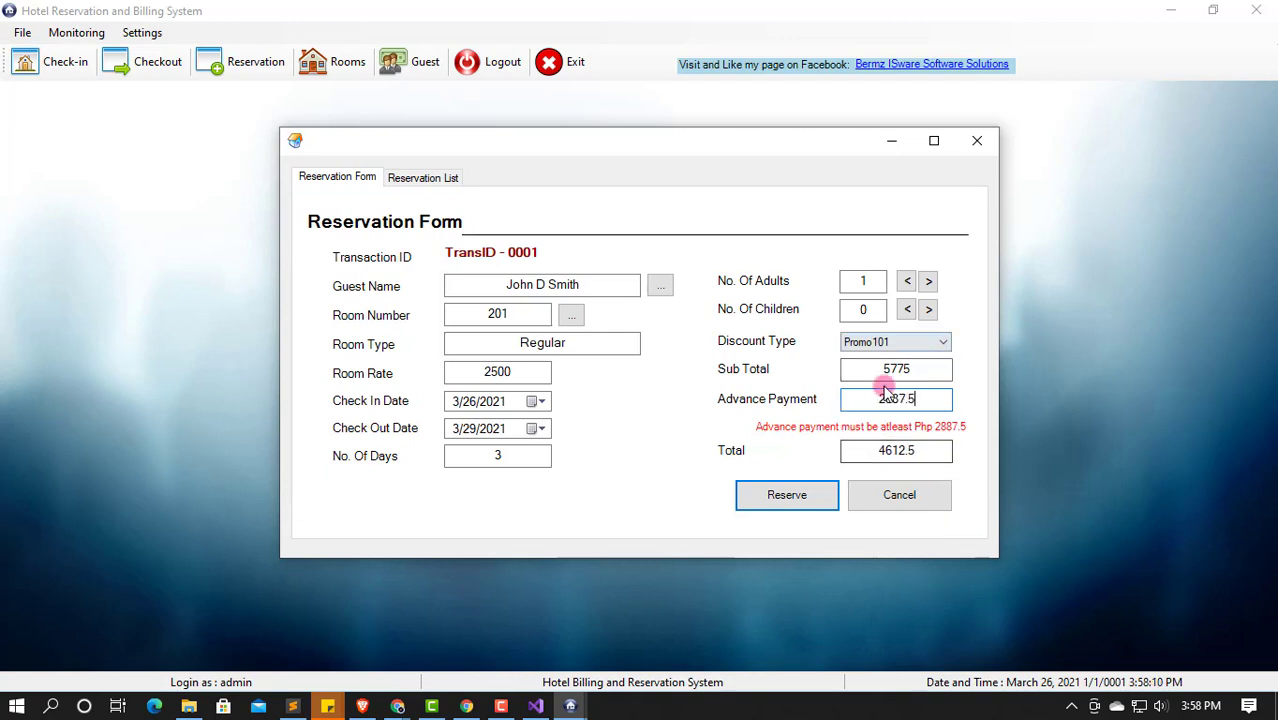
{"action": "left_click_drag", "start_coordinate": [927, 450], "coordinate": [810, 470]}
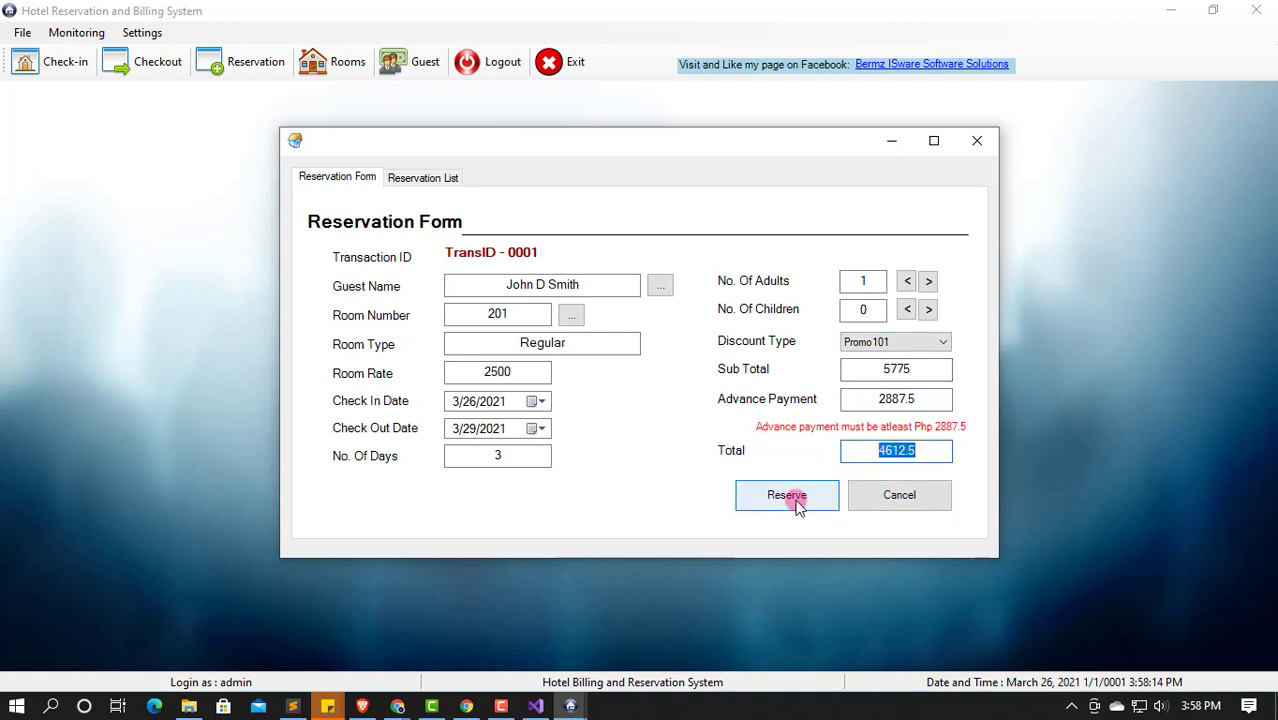
{"action": "left_click", "coordinate": [797, 505]}
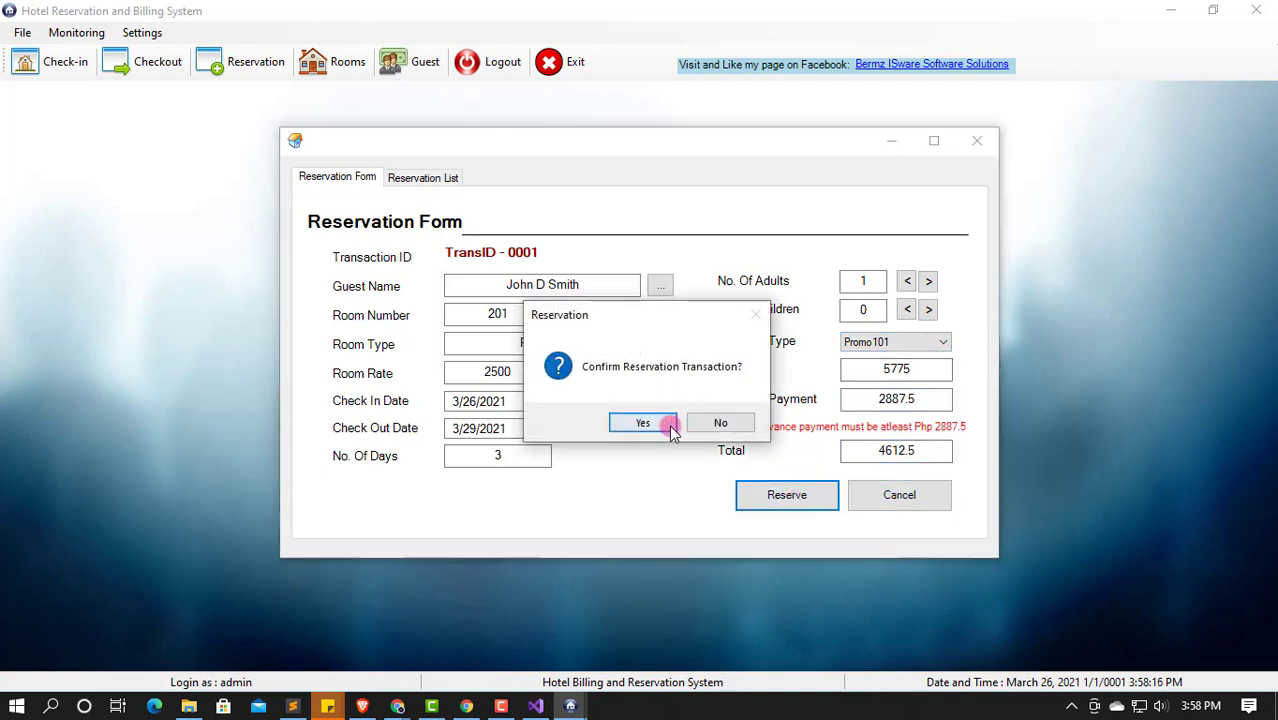
{"action": "left_click", "coordinate": [650, 422]}
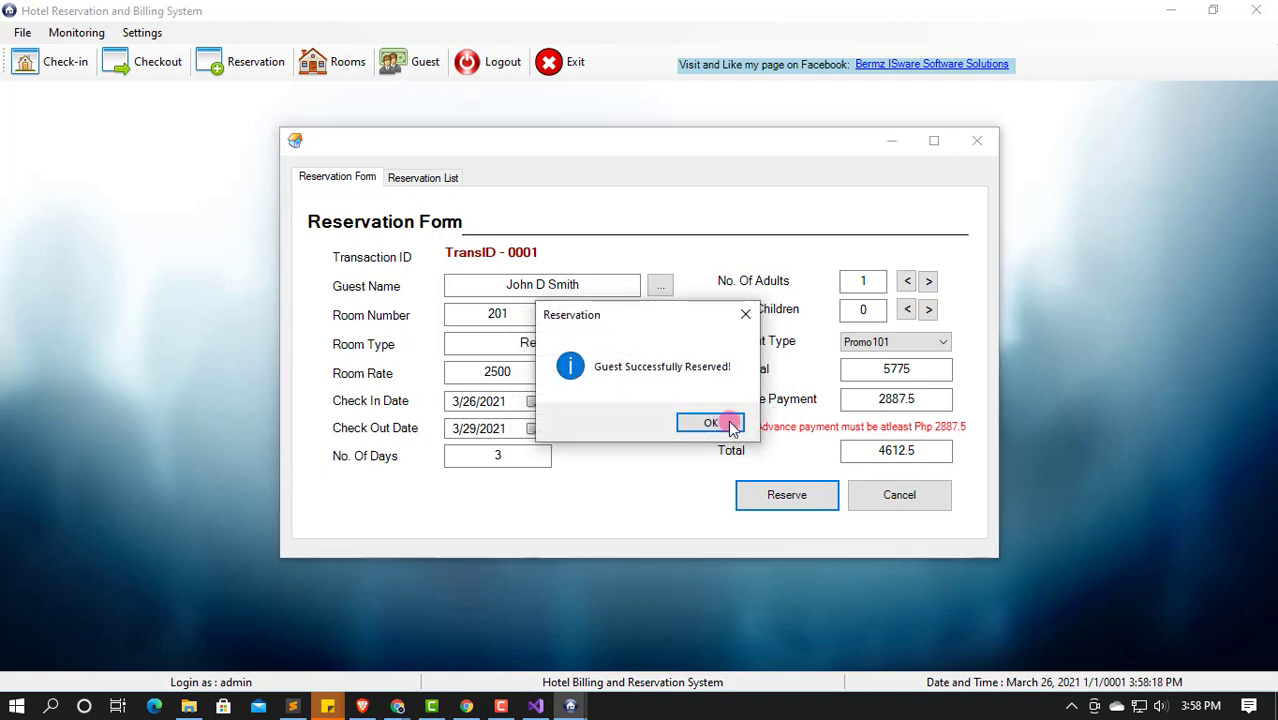
{"action": "left_click", "coordinate": [724, 424]}
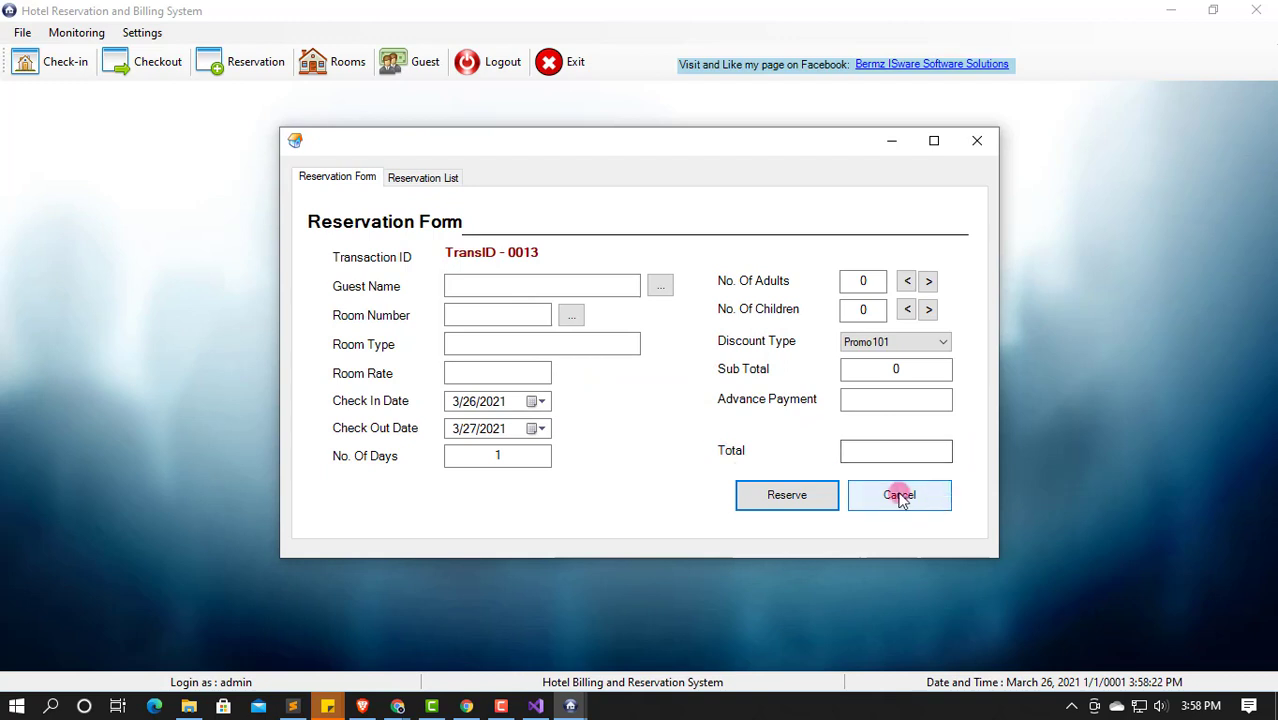
Step: Cancel the room 201 booking from the Reservation List and go back to the blank Reservation Form
{"action": "left_click", "coordinate": [410, 179]}
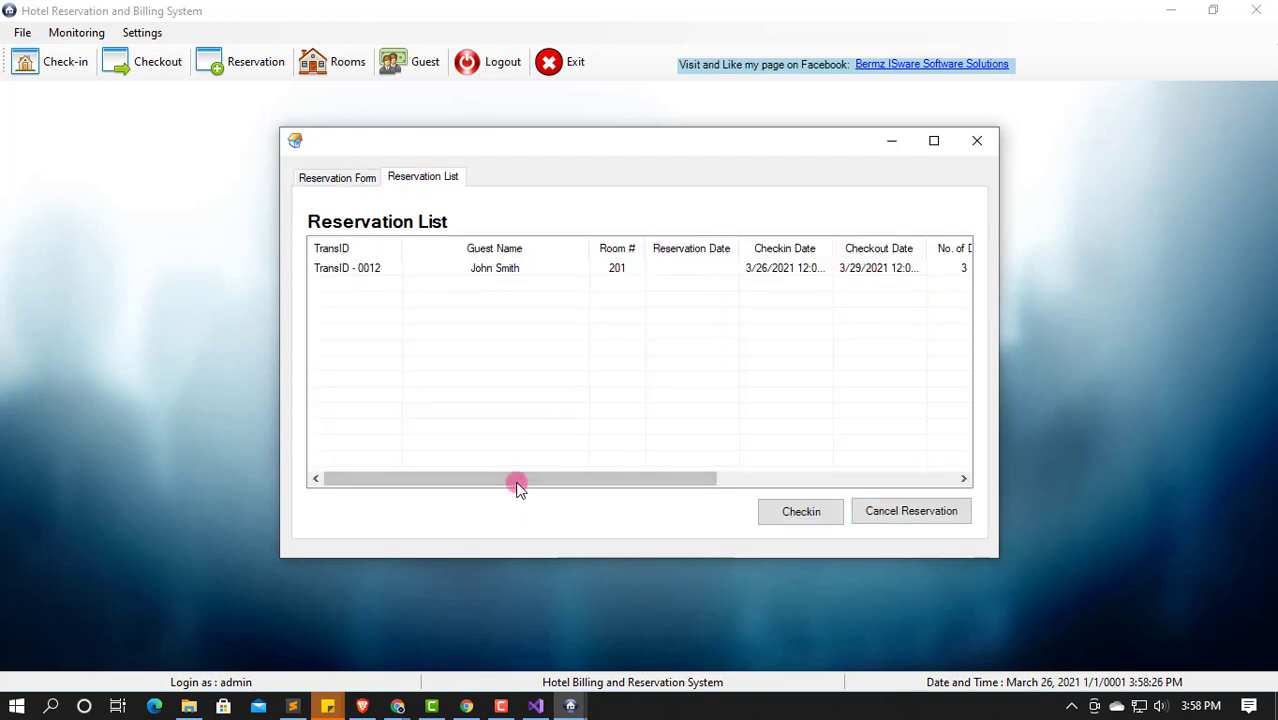
{"action": "left_click_drag", "start_coordinate": [516, 479], "coordinate": [898, 454]}
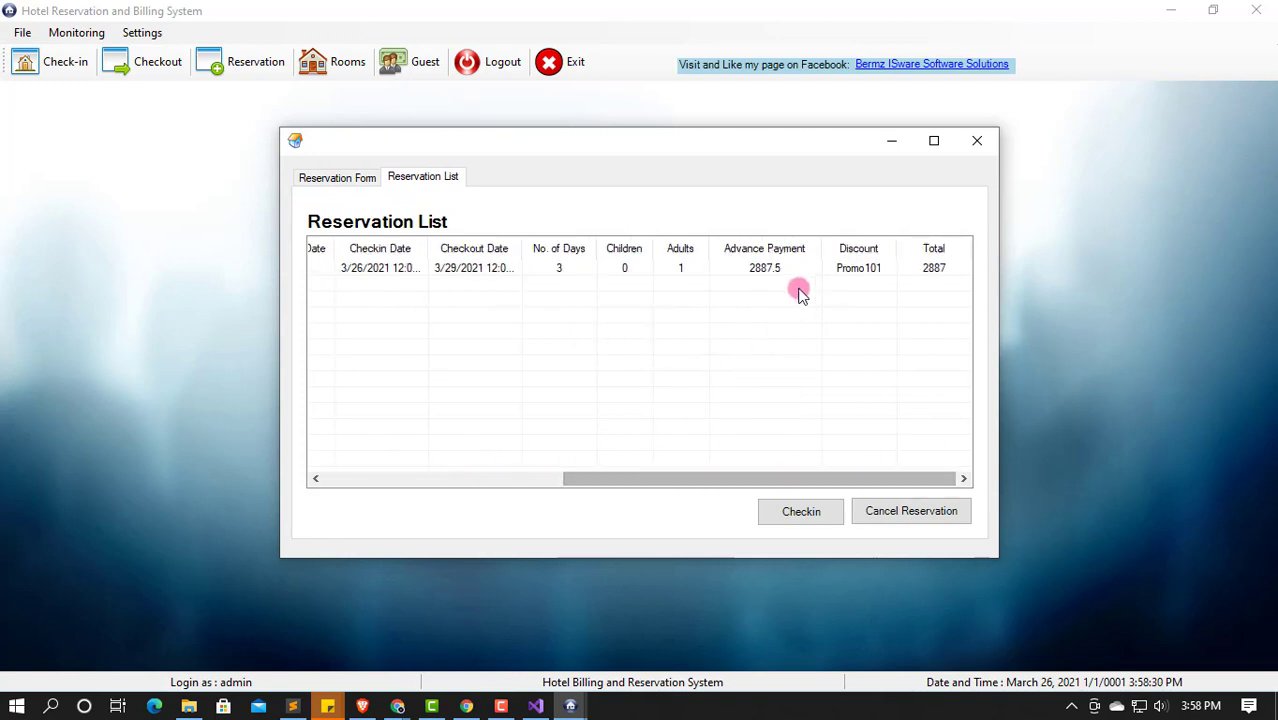
{"action": "left_click", "coordinate": [882, 270]}
{"action": "left_click", "coordinate": [912, 510]}
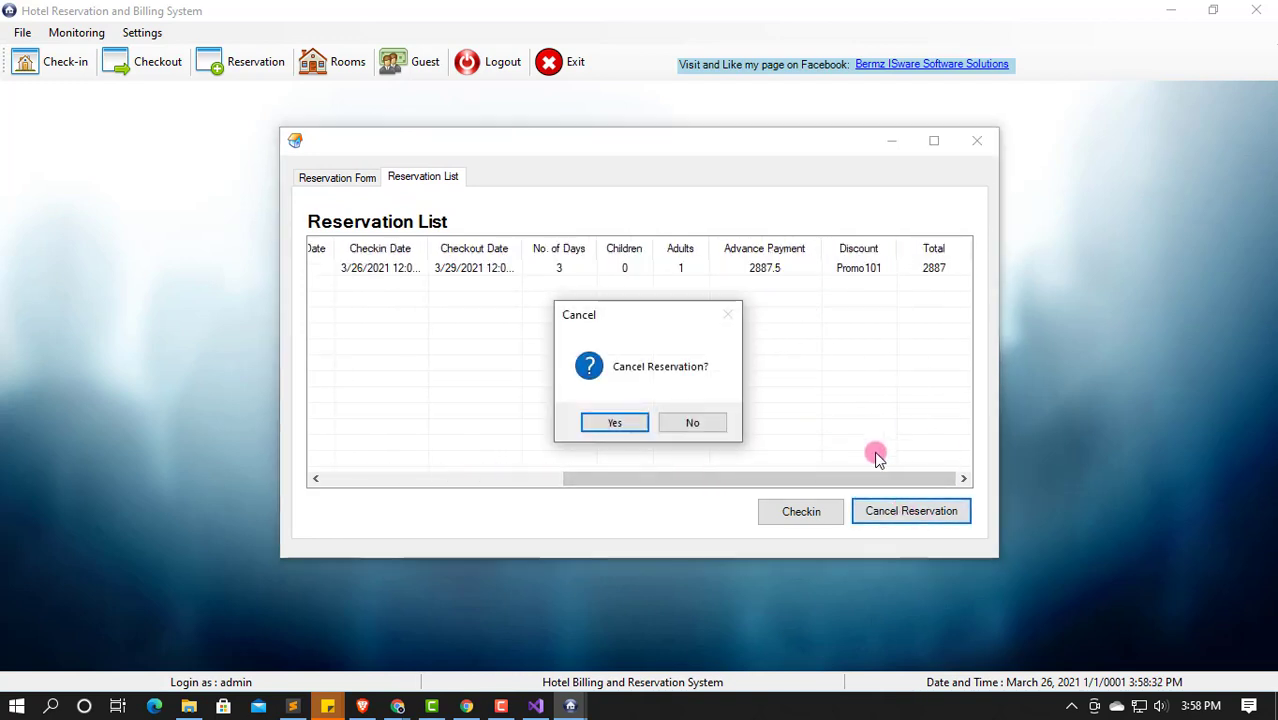
{"action": "left_click", "coordinate": [616, 424]}
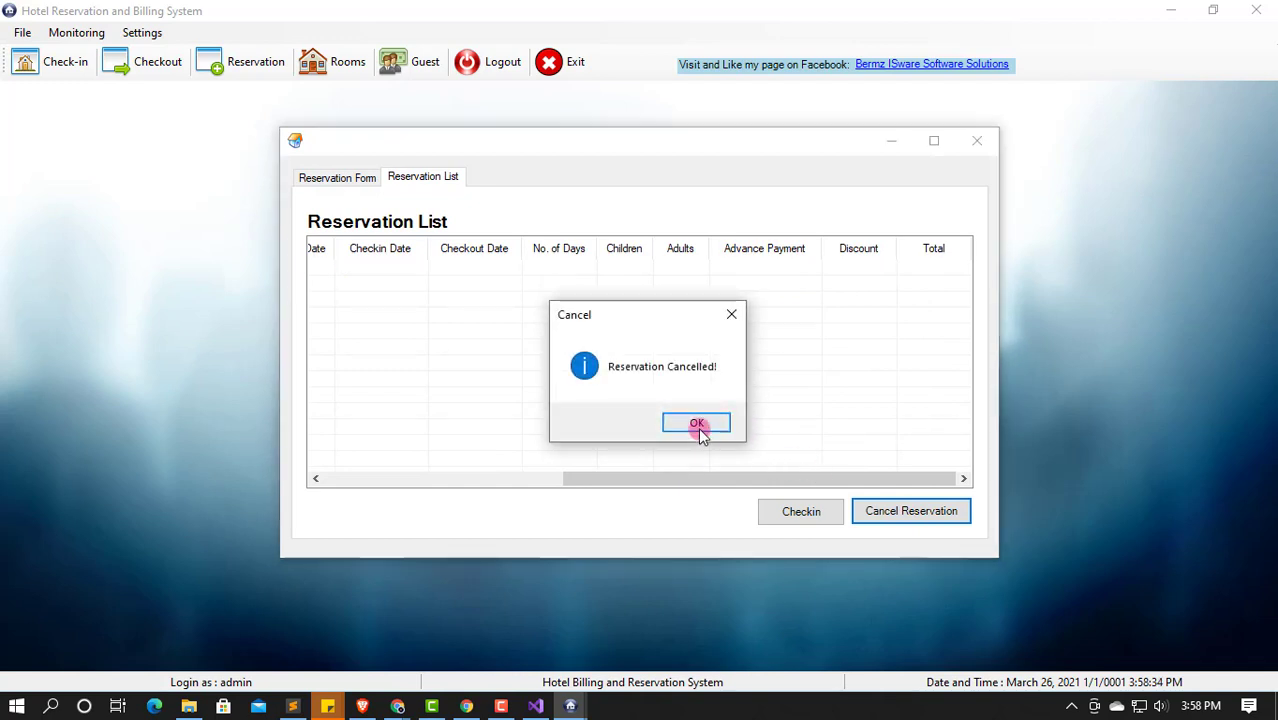
{"action": "left_click", "coordinate": [697, 424]}
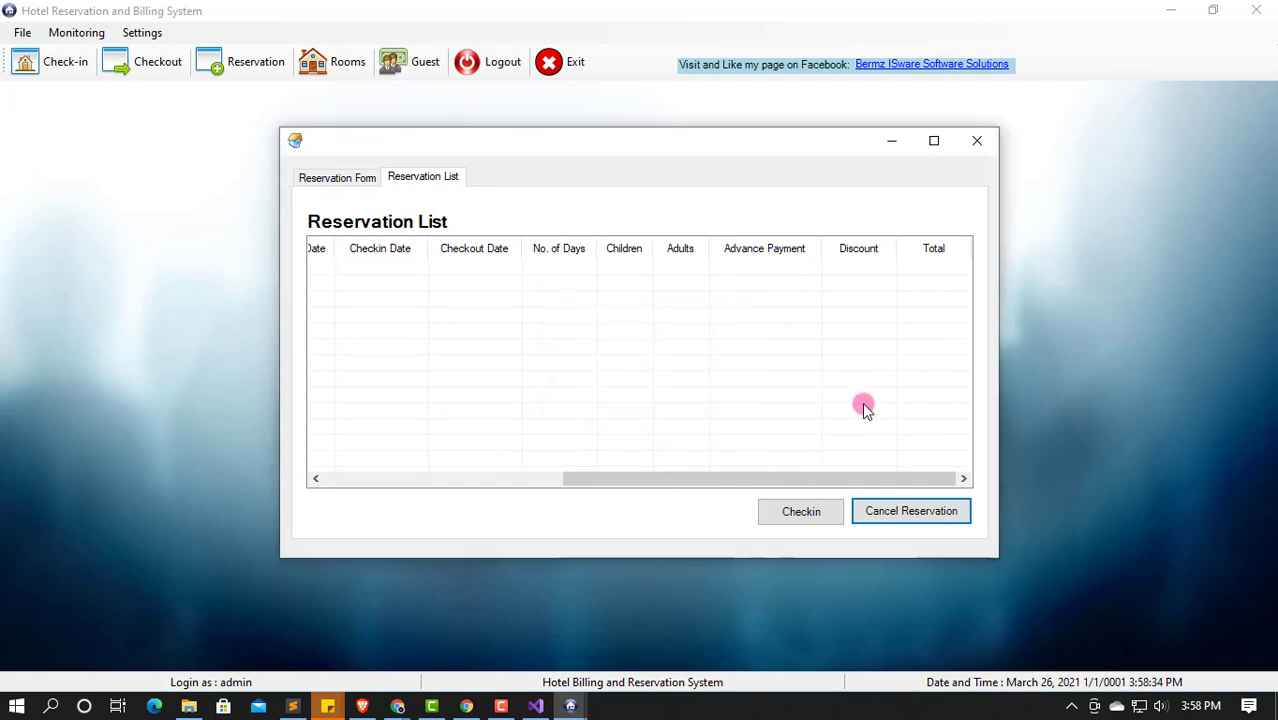
{"action": "left_click", "coordinate": [340, 178]}
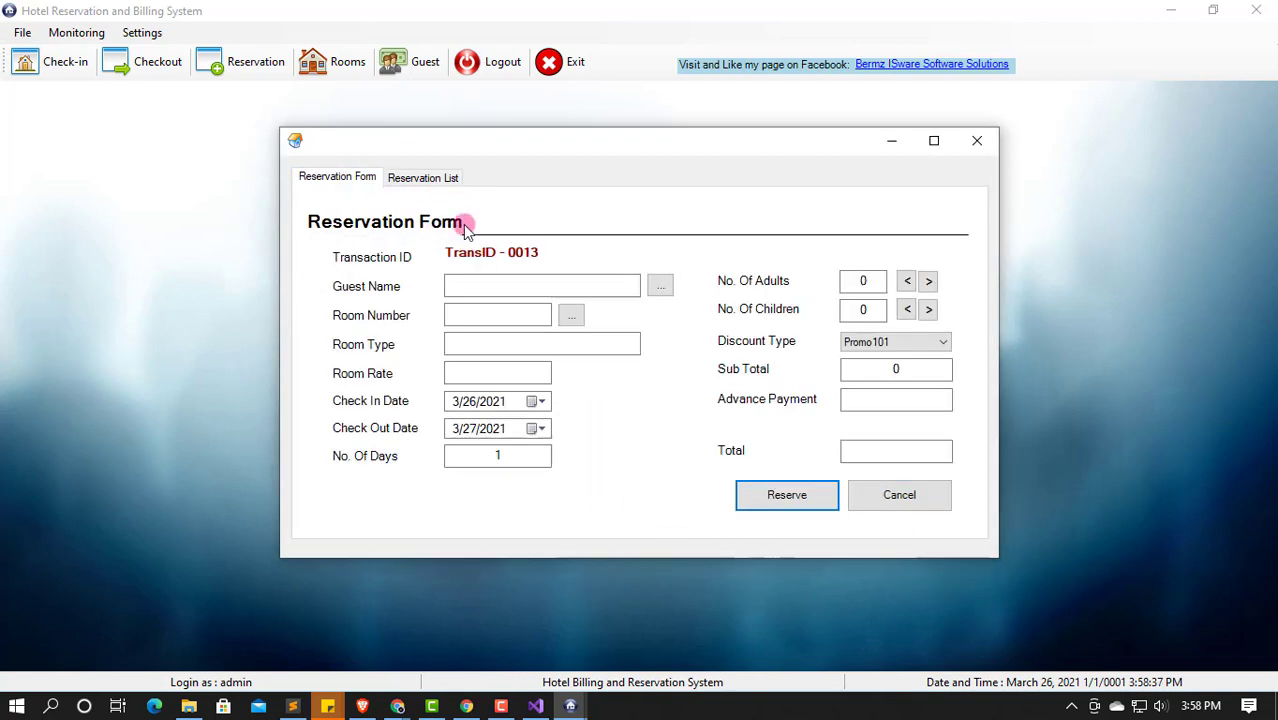
Step: Pick the guest and room 201, with one adult and no discount
{"action": "left_click", "coordinate": [662, 284]}
{"action": "double_click", "coordinate": [593, 294]}
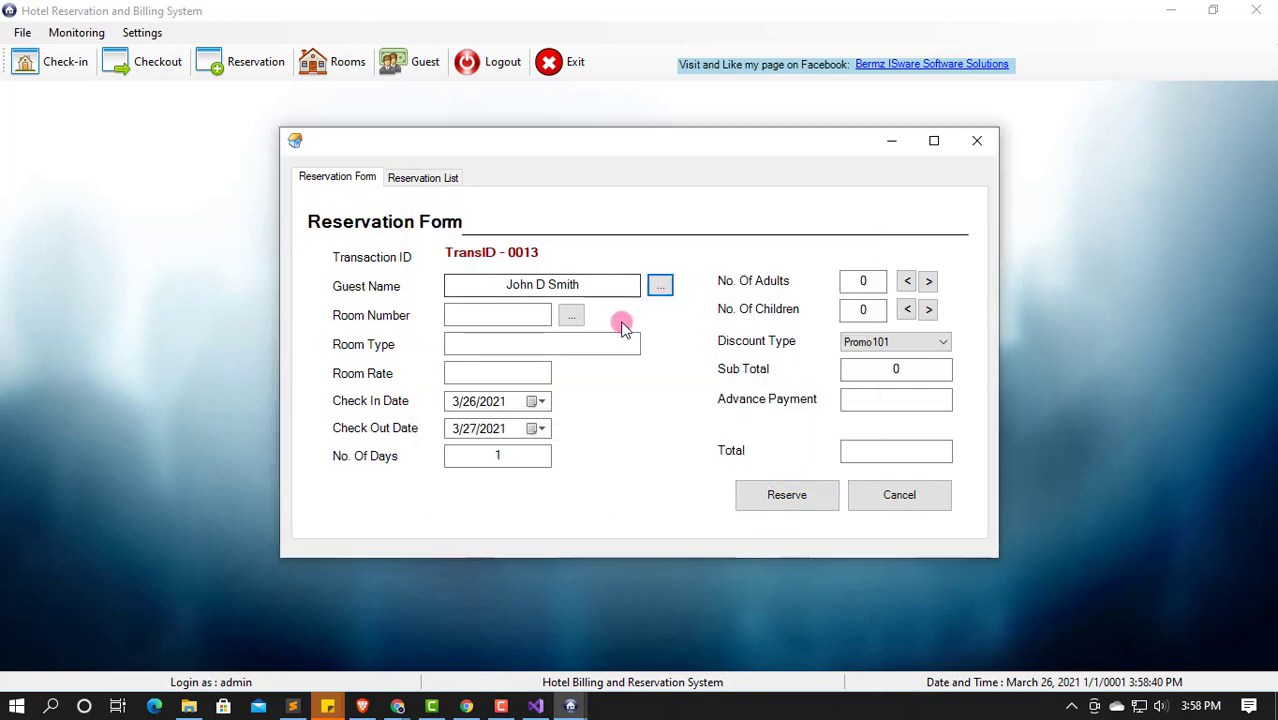
{"action": "left_click", "coordinate": [569, 314]}
{"action": "double_click", "coordinate": [588, 311]}
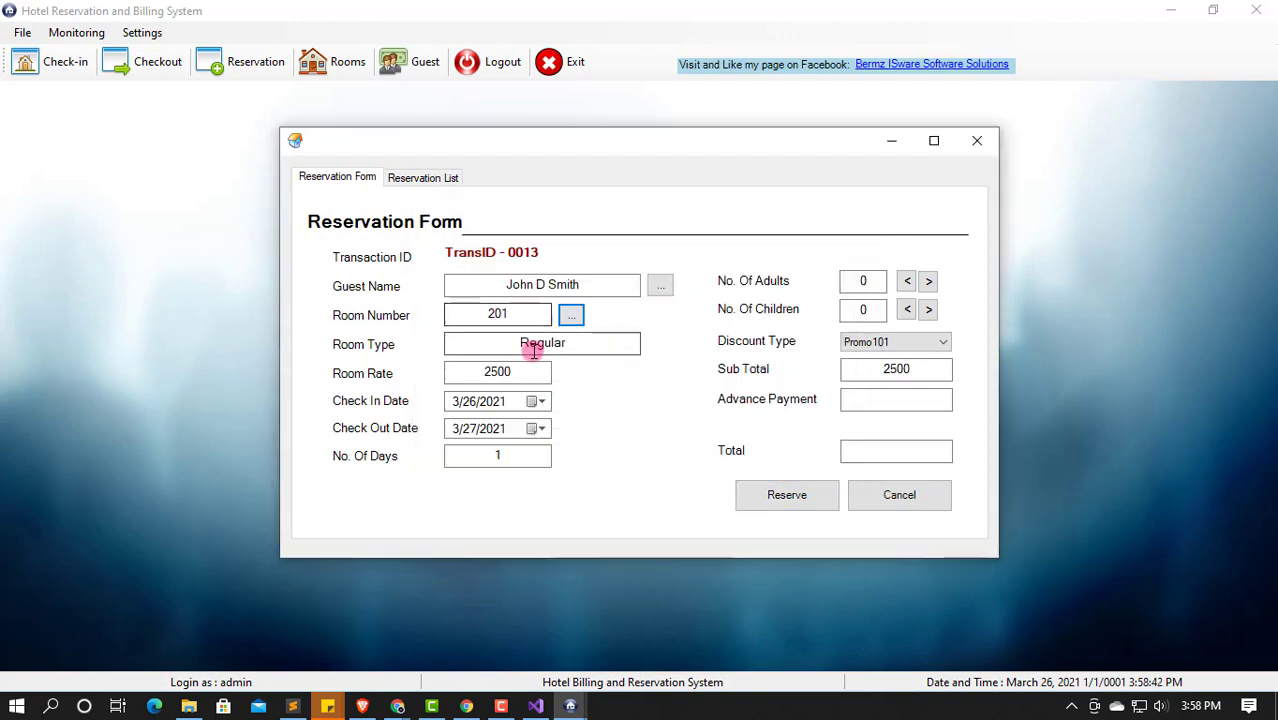
{"action": "left_click", "coordinate": [928, 281]}
{"action": "left_click", "coordinate": [914, 342]}
{"action": "left_click", "coordinate": [893, 356]}
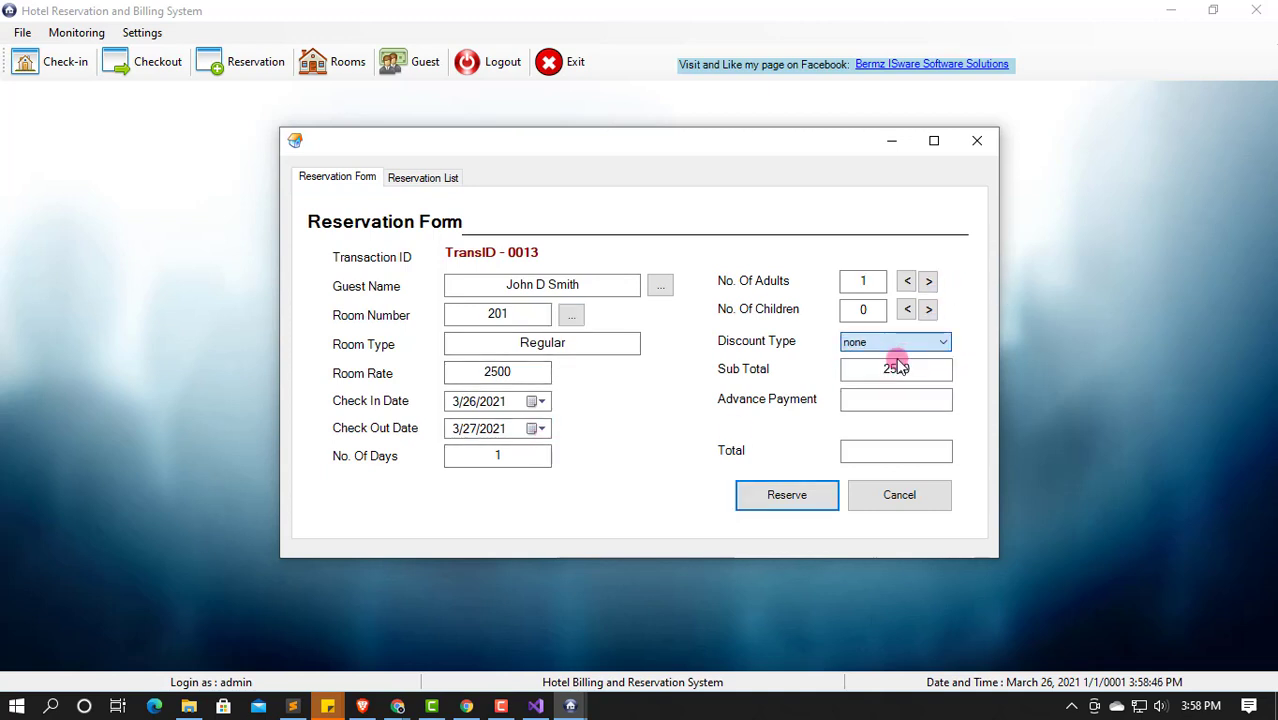
Step: Enter a 1250 advance payment, confirm the reservation, and view the Reservation List
{"action": "left_click", "coordinate": [862, 399]}
{"action": "type", "text": "12"}
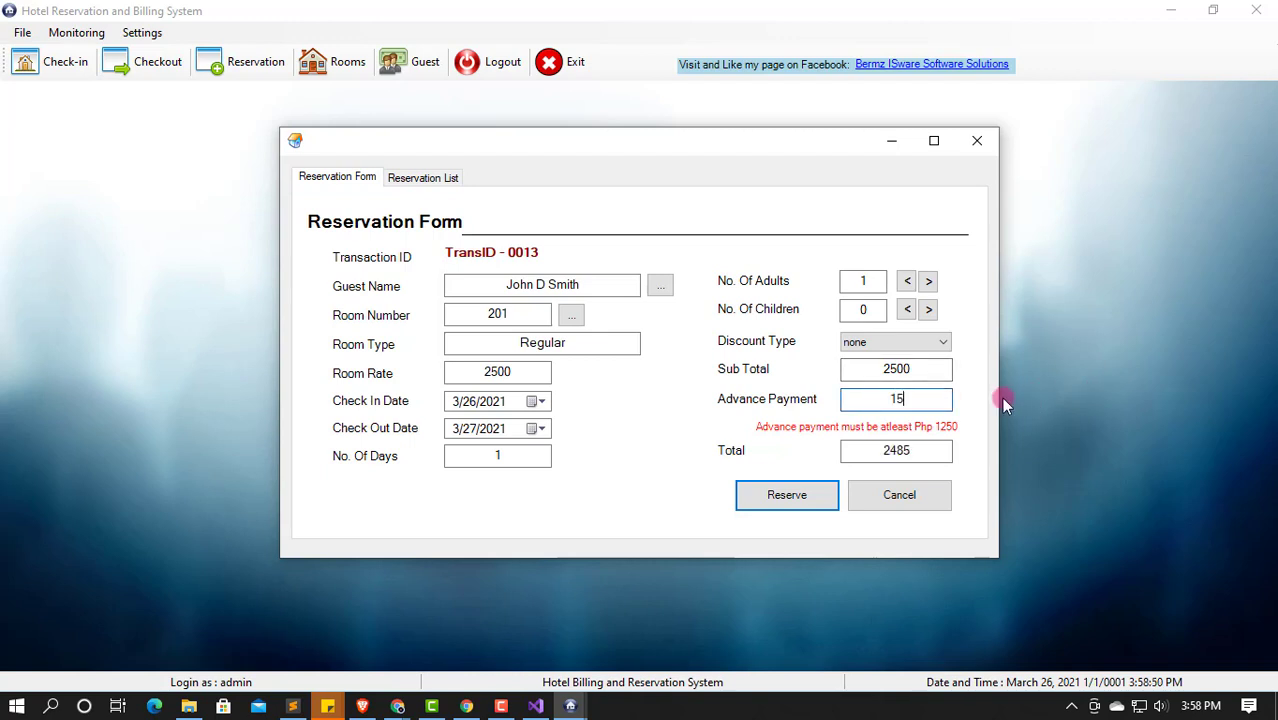
{"action": "type", "text": "50"}
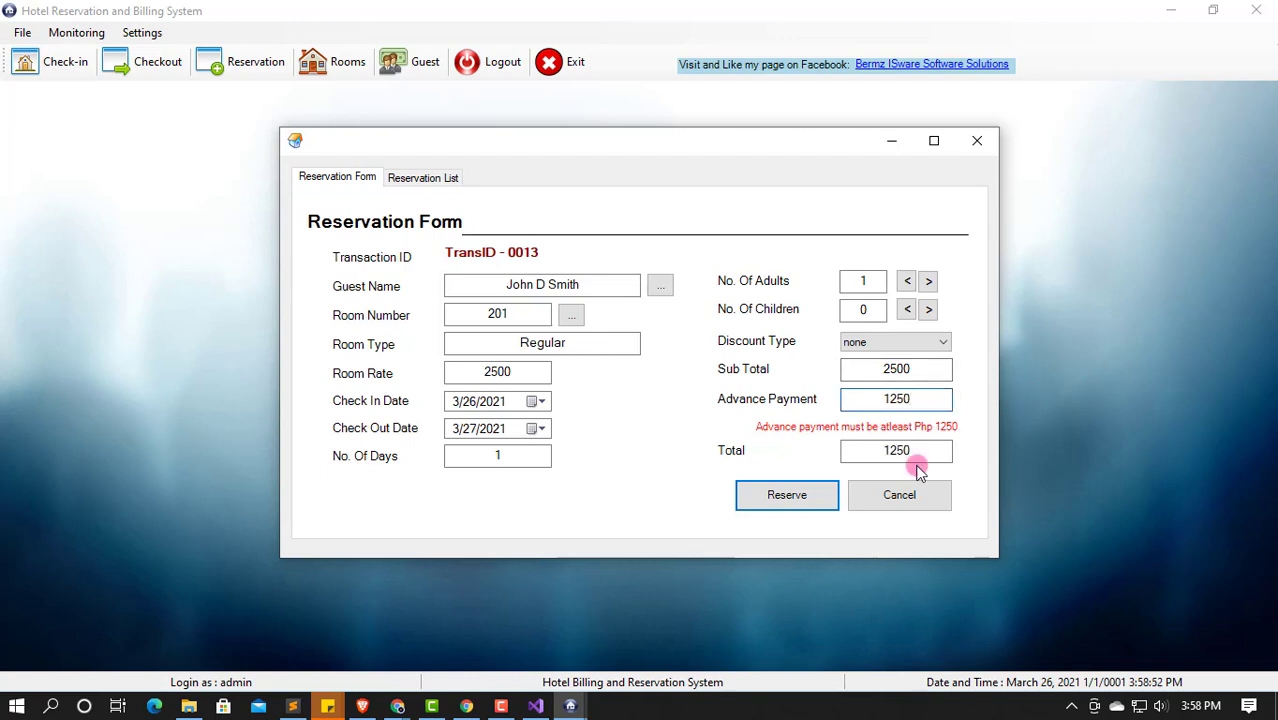
{"action": "left_click", "coordinate": [798, 505]}
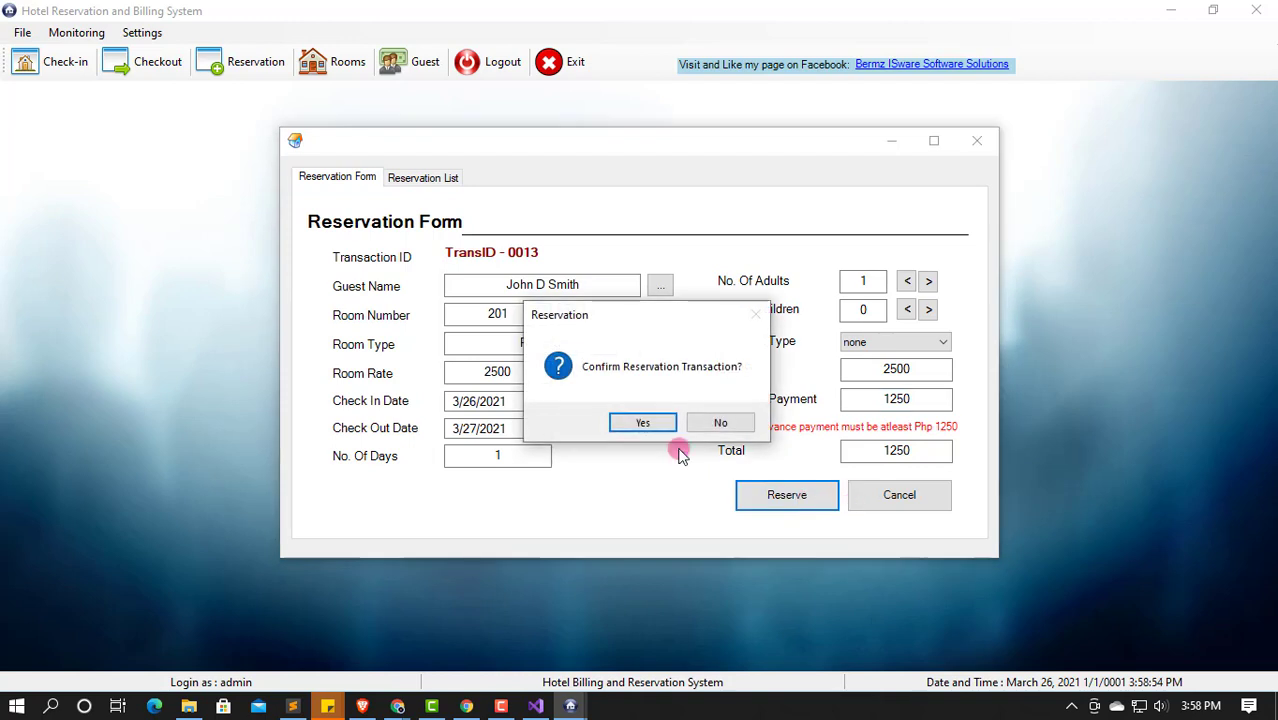
{"action": "left_click", "coordinate": [620, 420]}
{"action": "left_click", "coordinate": [705, 422]}
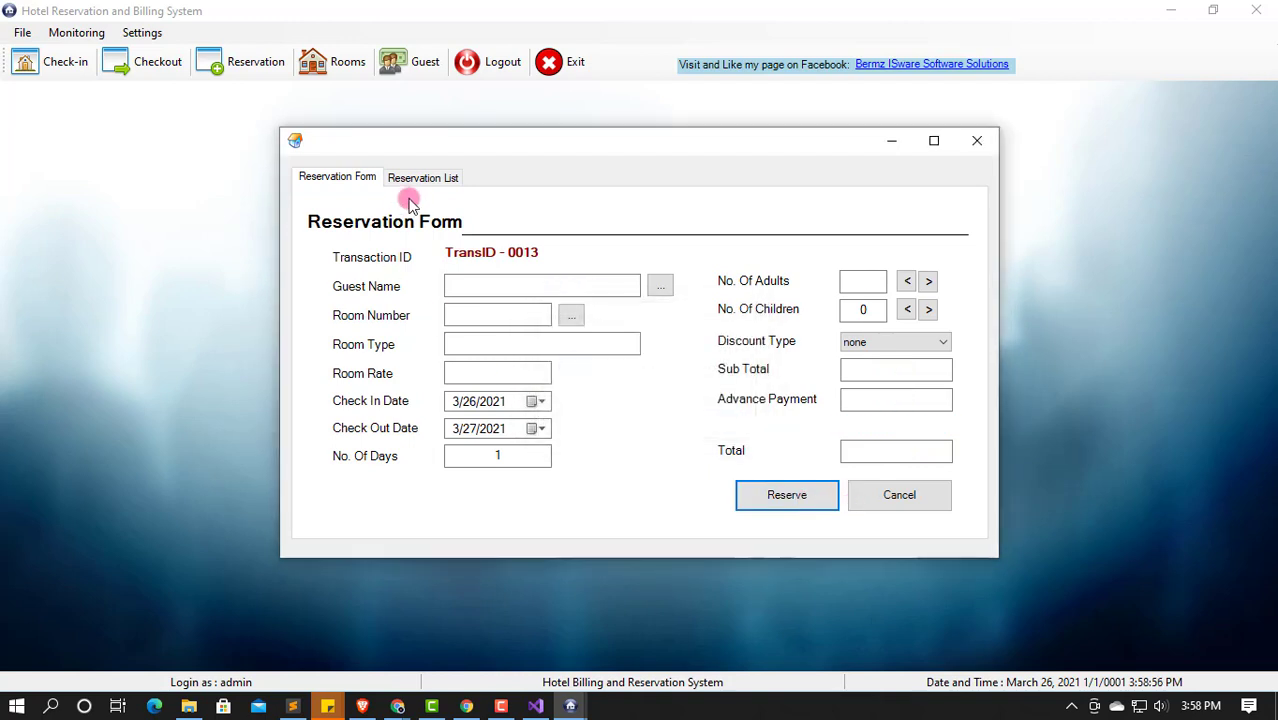
{"action": "left_click", "coordinate": [445, 185]}
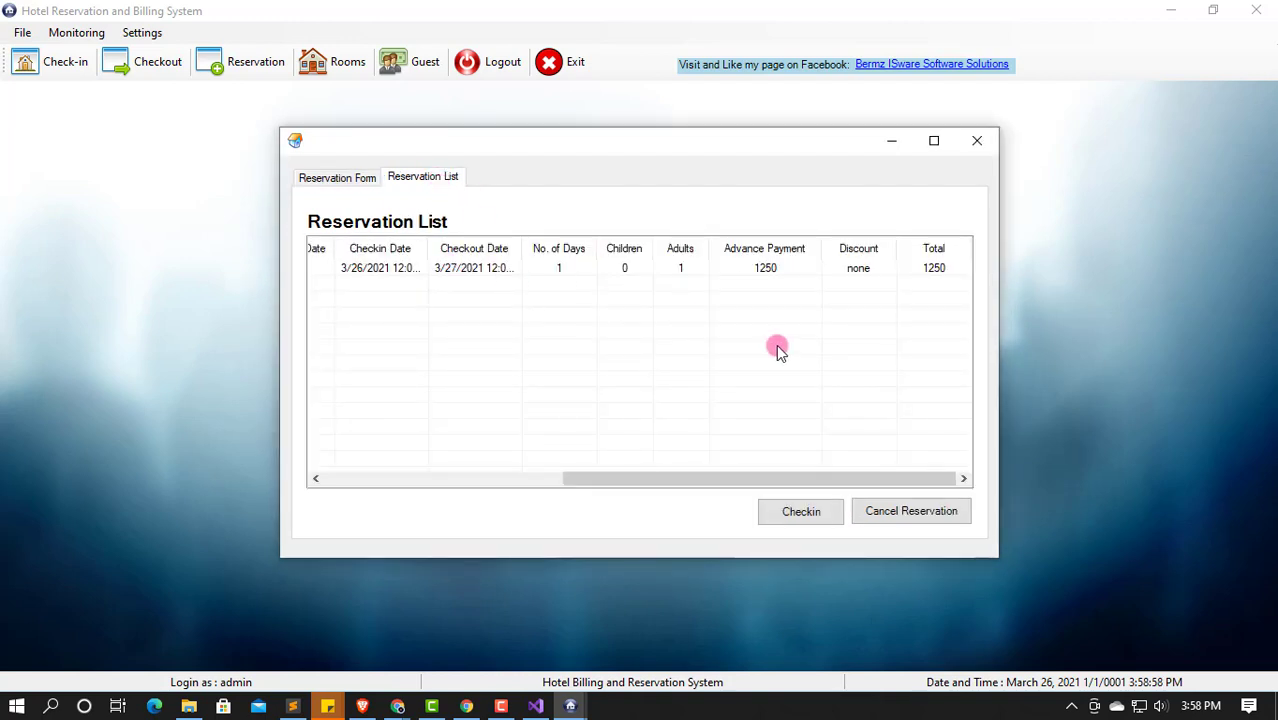
Step: Check in the guest from the room 201 reservation row
{"action": "left_click_drag", "start_coordinate": [696, 478], "coordinate": [430, 483]}
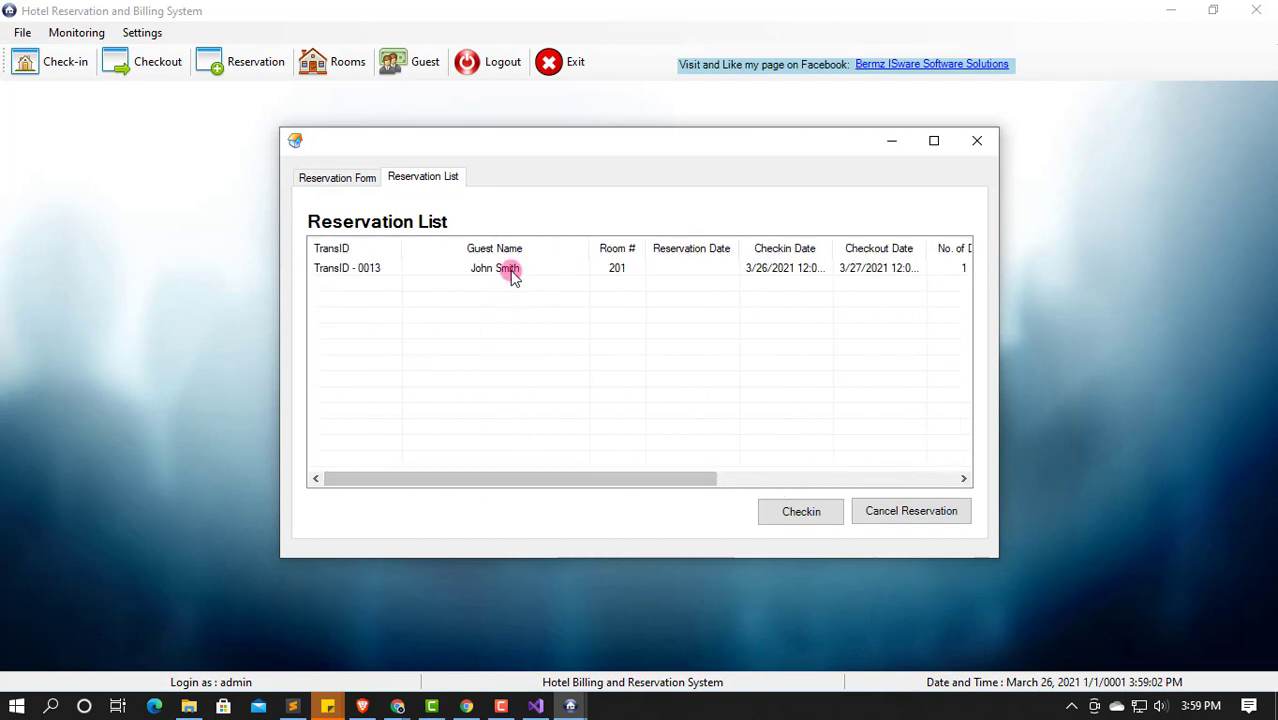
{"action": "left_click", "coordinate": [511, 277]}
{"action": "left_click", "coordinate": [815, 513]}
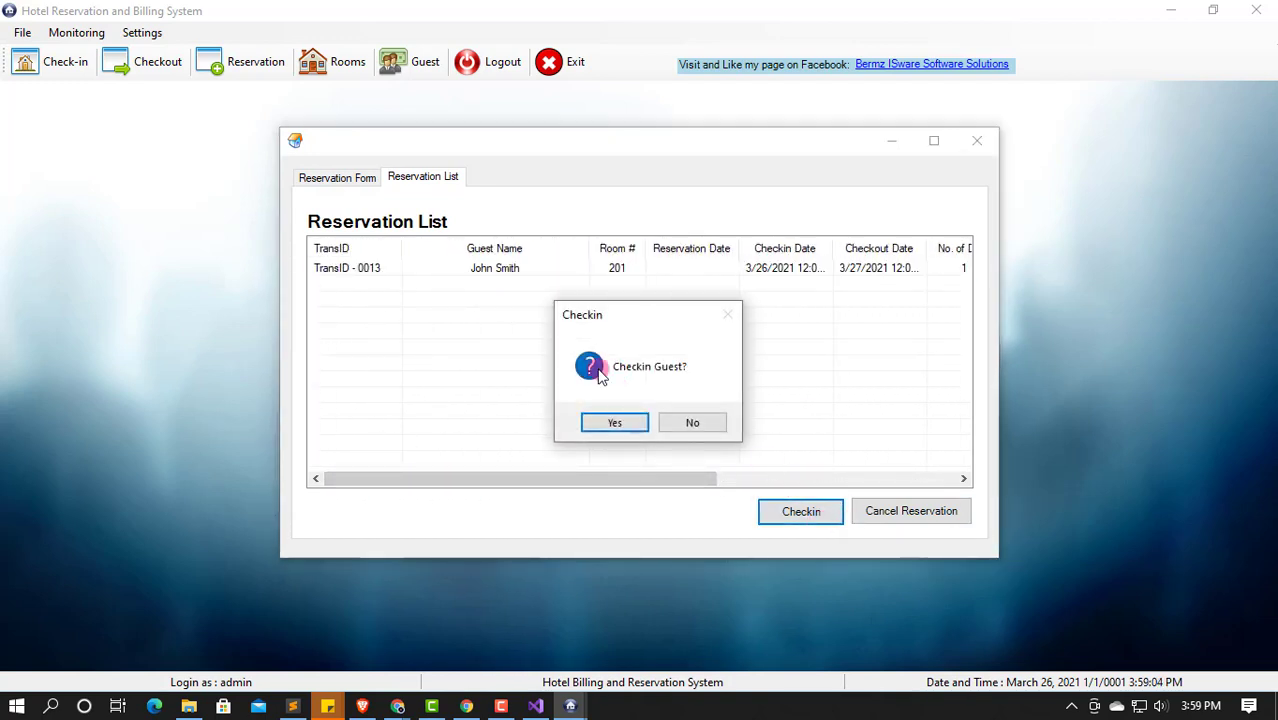
{"action": "left_click", "coordinate": [615, 422]}
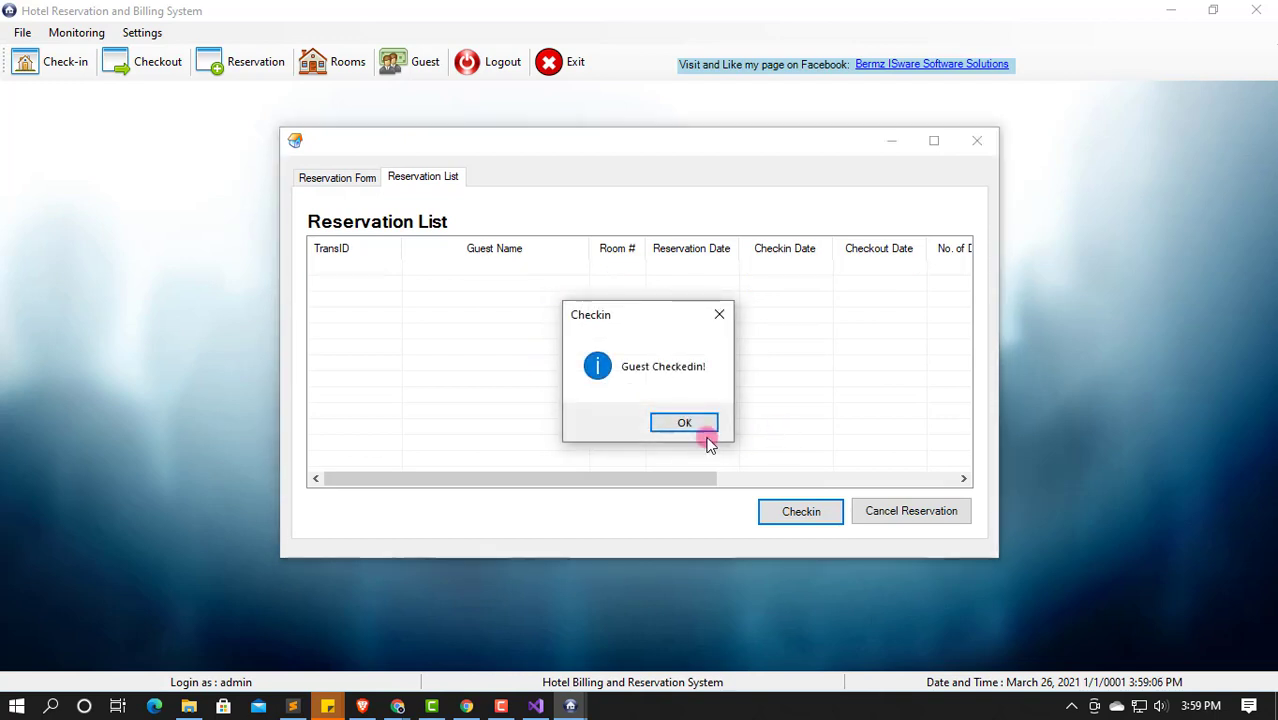
{"action": "left_click", "coordinate": [704, 426]}
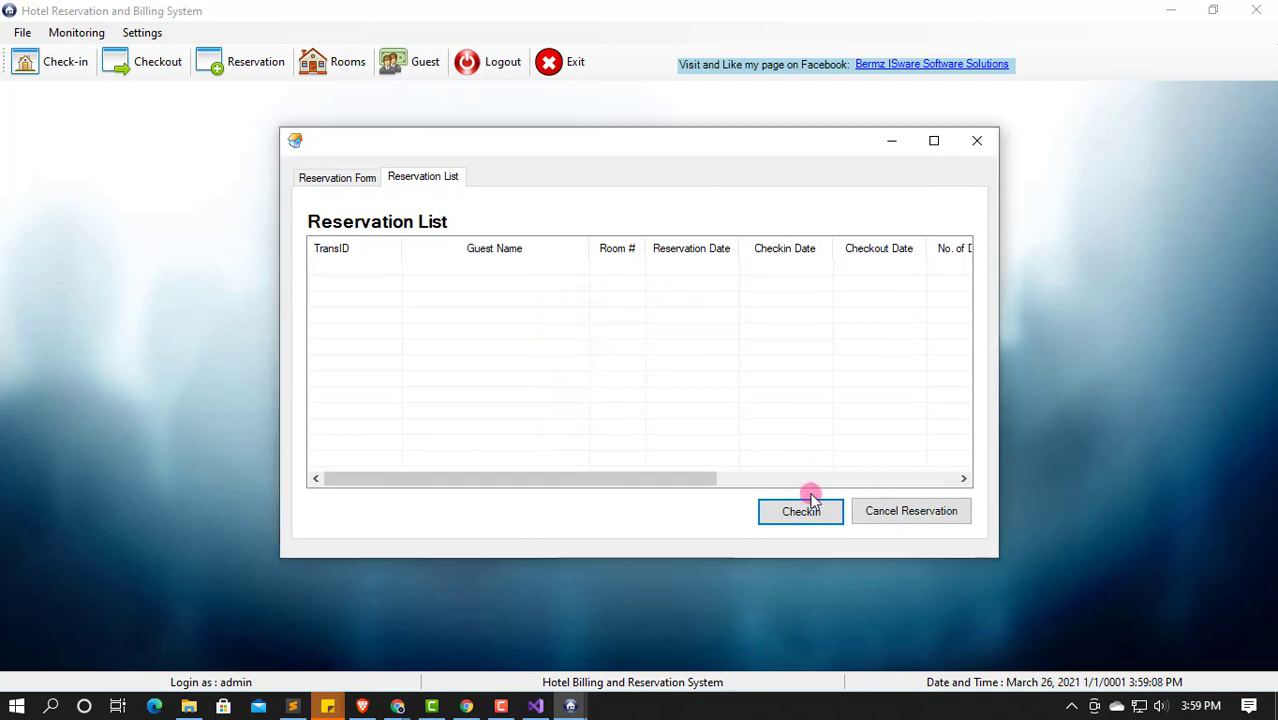
Step: Close the reservation window, discarding the open transaction
{"action": "left_click", "coordinate": [976, 146]}
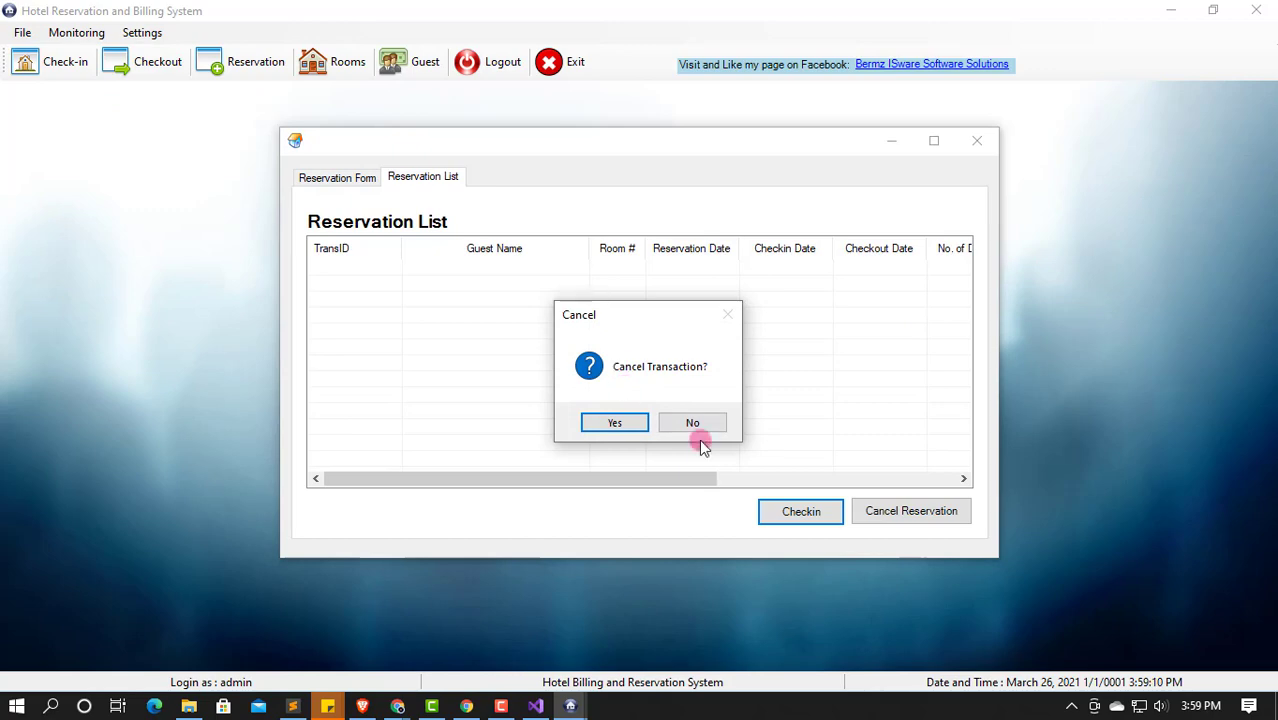
{"action": "left_click", "coordinate": [614, 423]}
{"action": "left_click", "coordinate": [77, 33]}
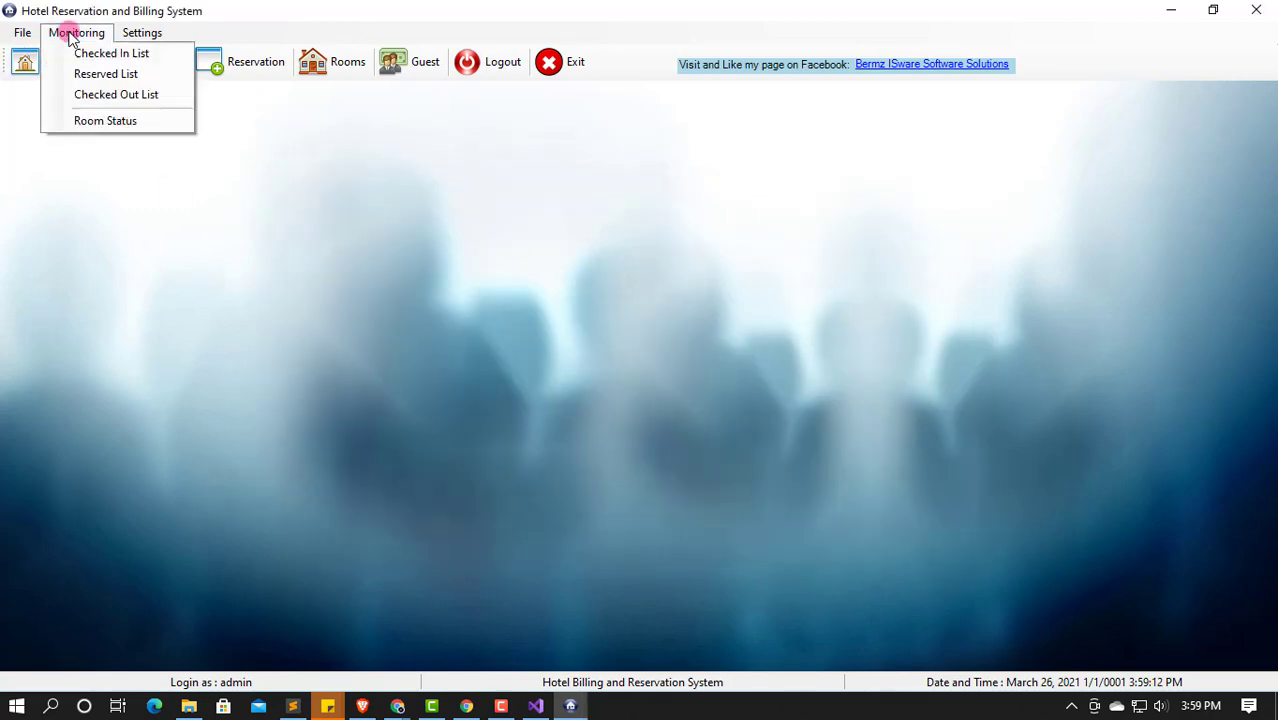
Step: Review the Checked In List of current guests
{"action": "left_click", "coordinate": [119, 56]}
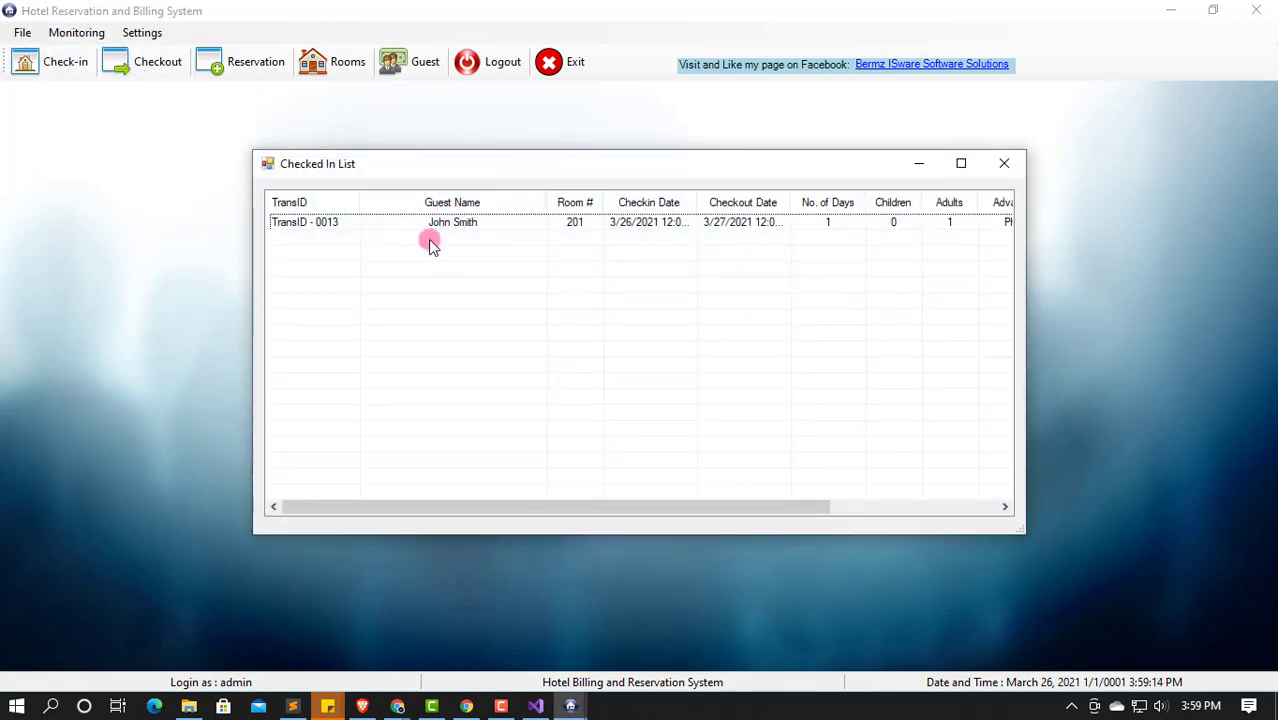
{"action": "left_click_drag", "start_coordinate": [338, 506], "coordinate": [681, 515]}
{"action": "left_click_drag", "start_coordinate": [491, 500], "coordinate": [288, 448]}
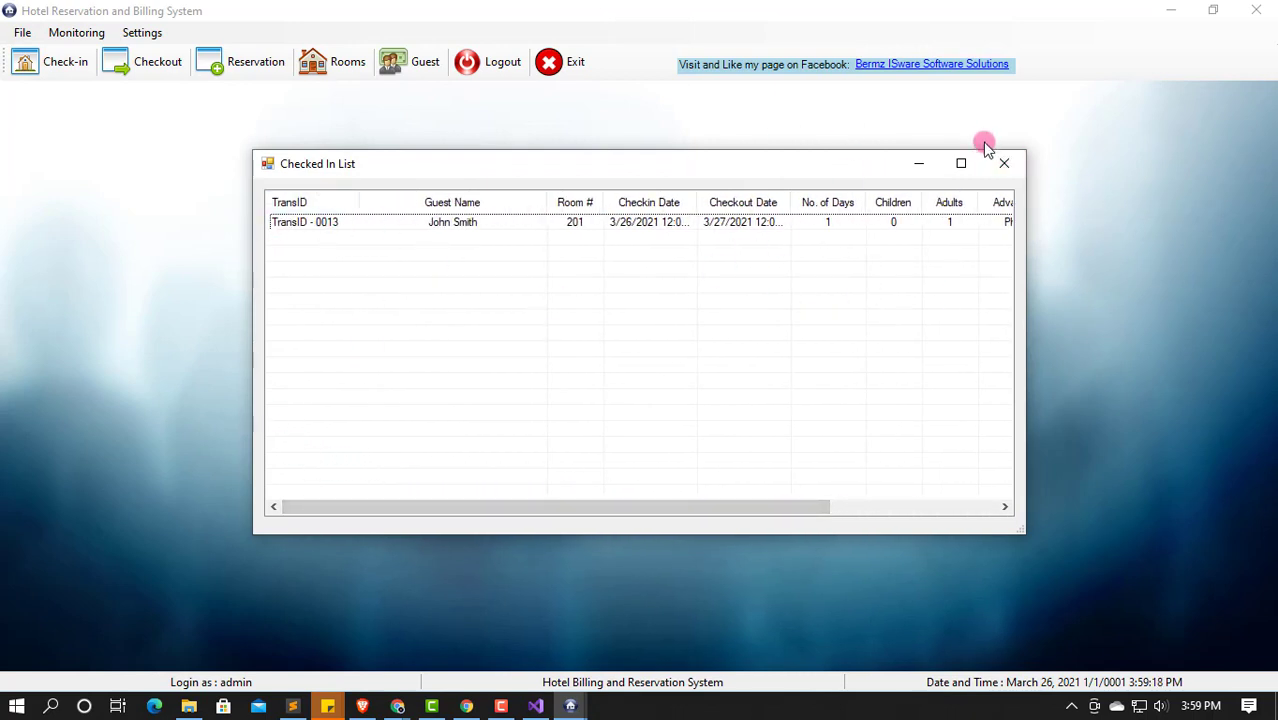
{"action": "left_click", "coordinate": [1004, 163]}
Step: Confirm room 201 shows Occupied in Room Status, then start check-in 0014
{"action": "left_click", "coordinate": [53, 31]}
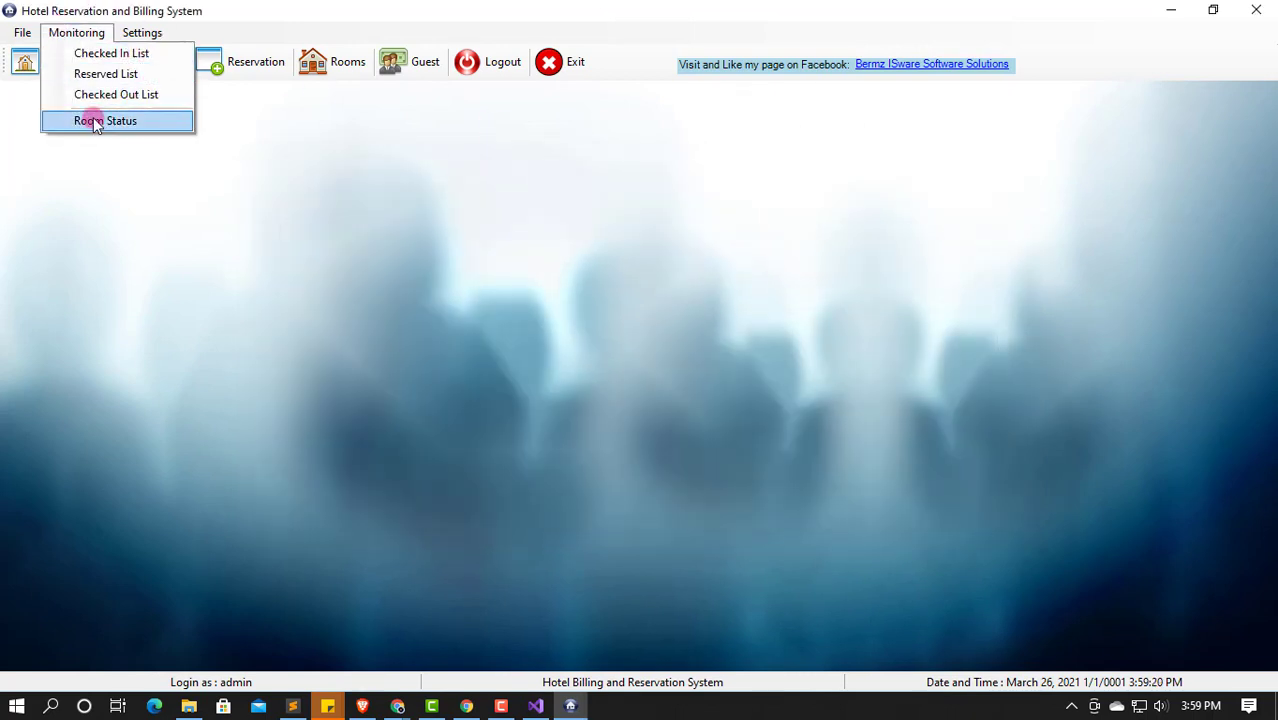
{"action": "left_click", "coordinate": [88, 120]}
{"action": "left_click", "coordinate": [568, 314]}
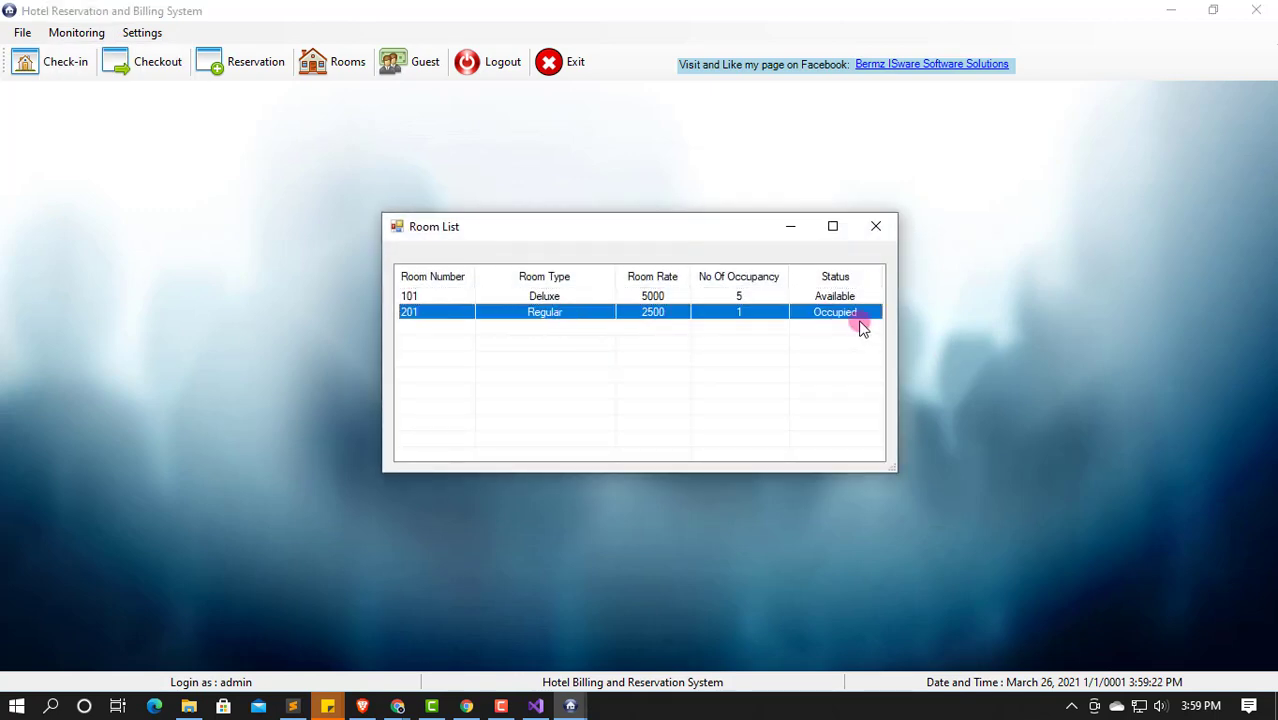
{"action": "left_click", "coordinate": [877, 228]}
{"action": "left_click", "coordinate": [26, 67]}
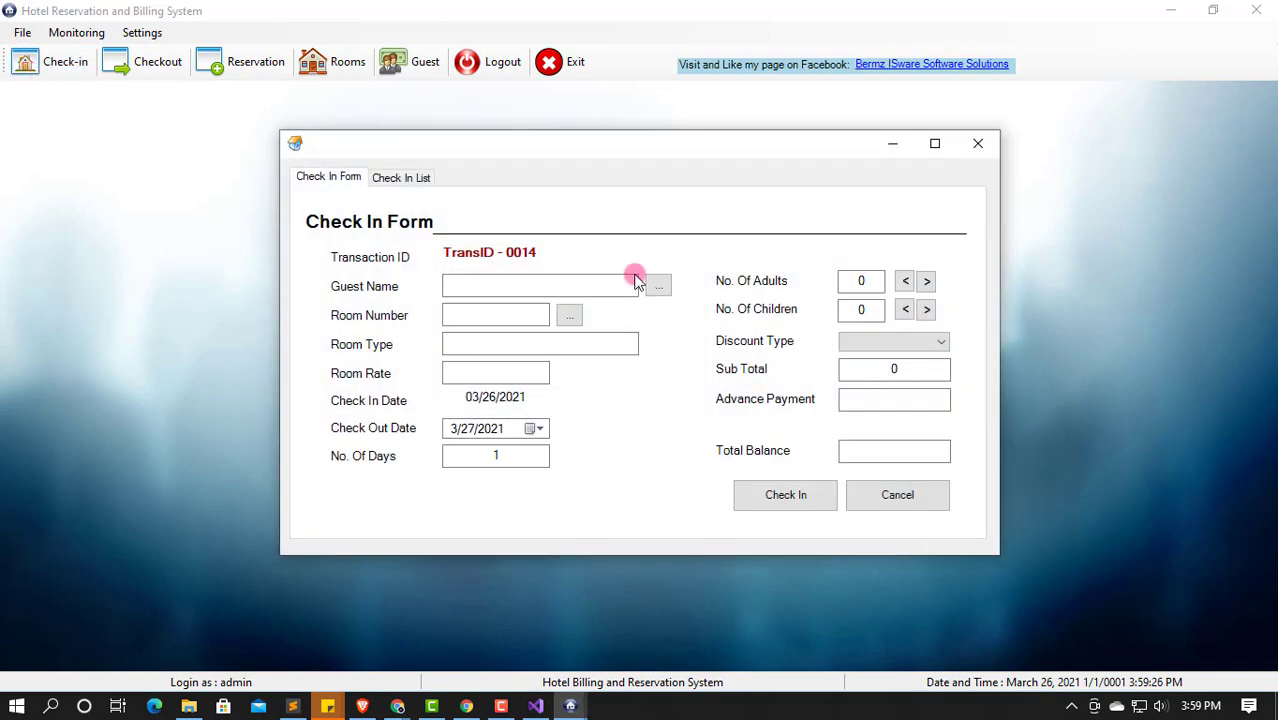
Step: Pick the second guest and Deluxe room 101 with 3 adults and 1 child
{"action": "left_click", "coordinate": [670, 288]}
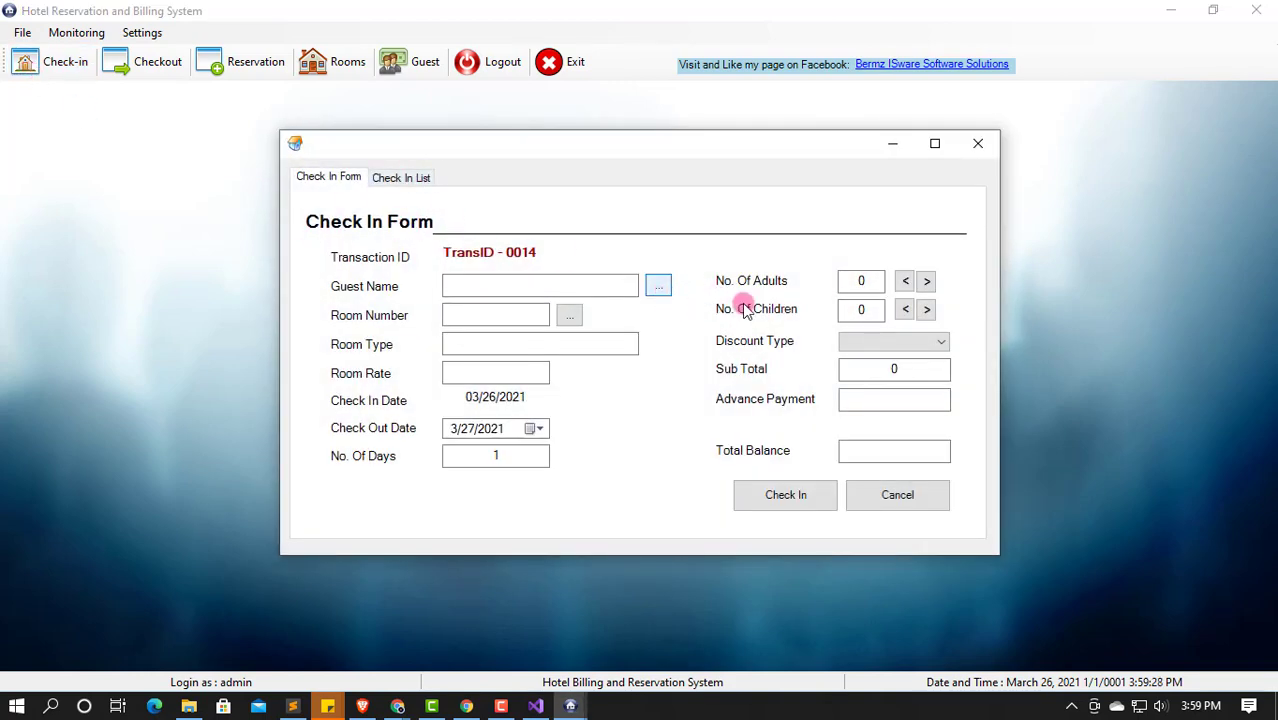
{"action": "double_click", "coordinate": [505, 292]}
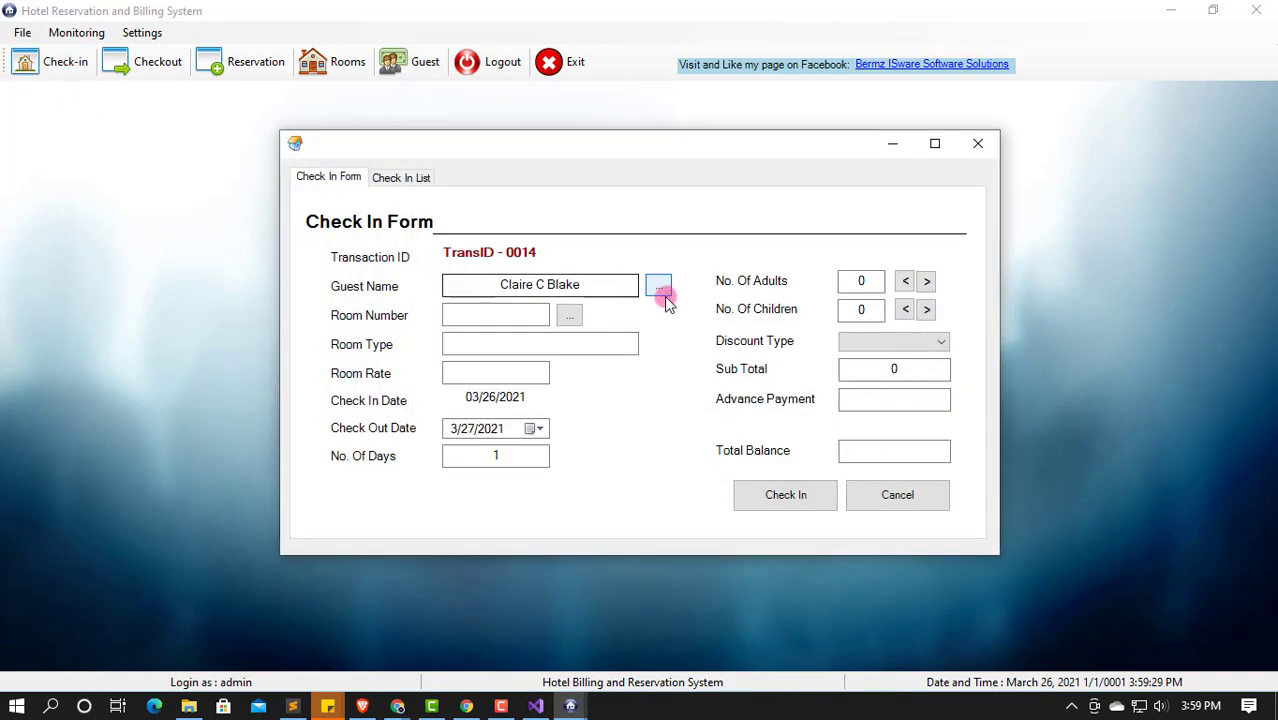
{"action": "left_click", "coordinate": [568, 315]}
{"action": "double_click", "coordinate": [525, 292]}
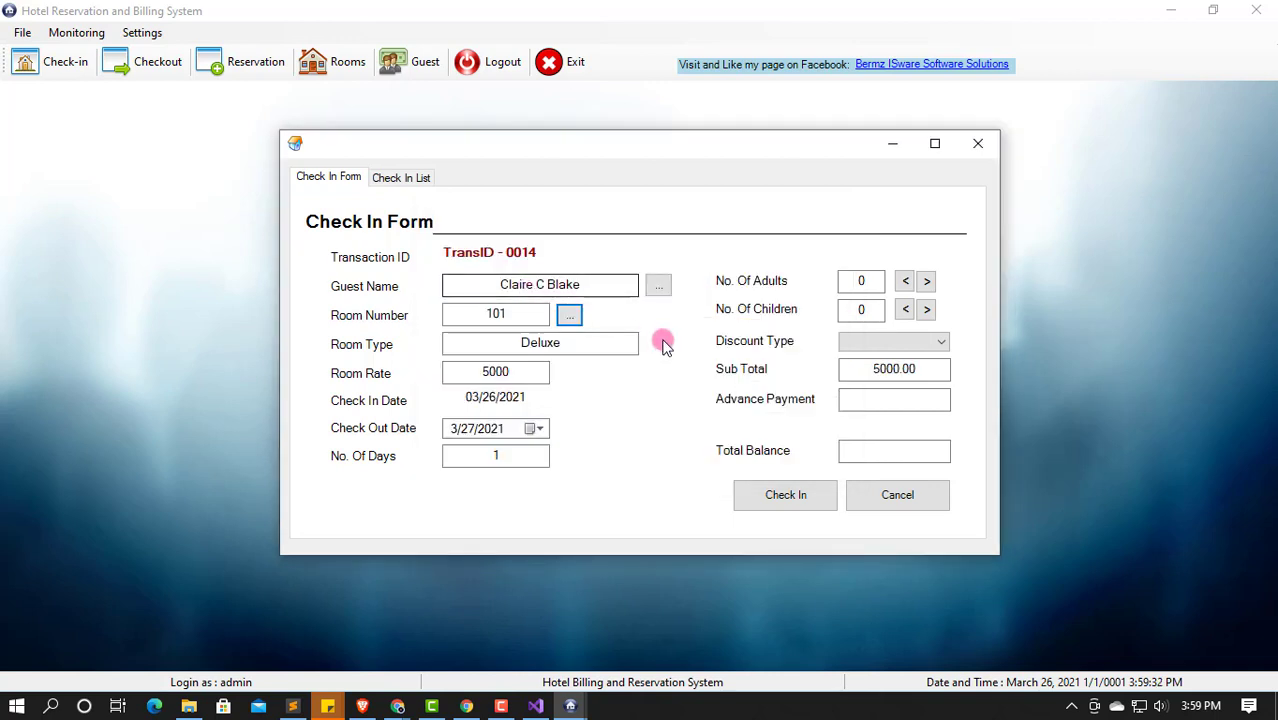
{"action": "left_click", "coordinate": [926, 281]}
{"action": "left_click", "coordinate": [926, 281]}
{"action": "left_click", "coordinate": [926, 281]}
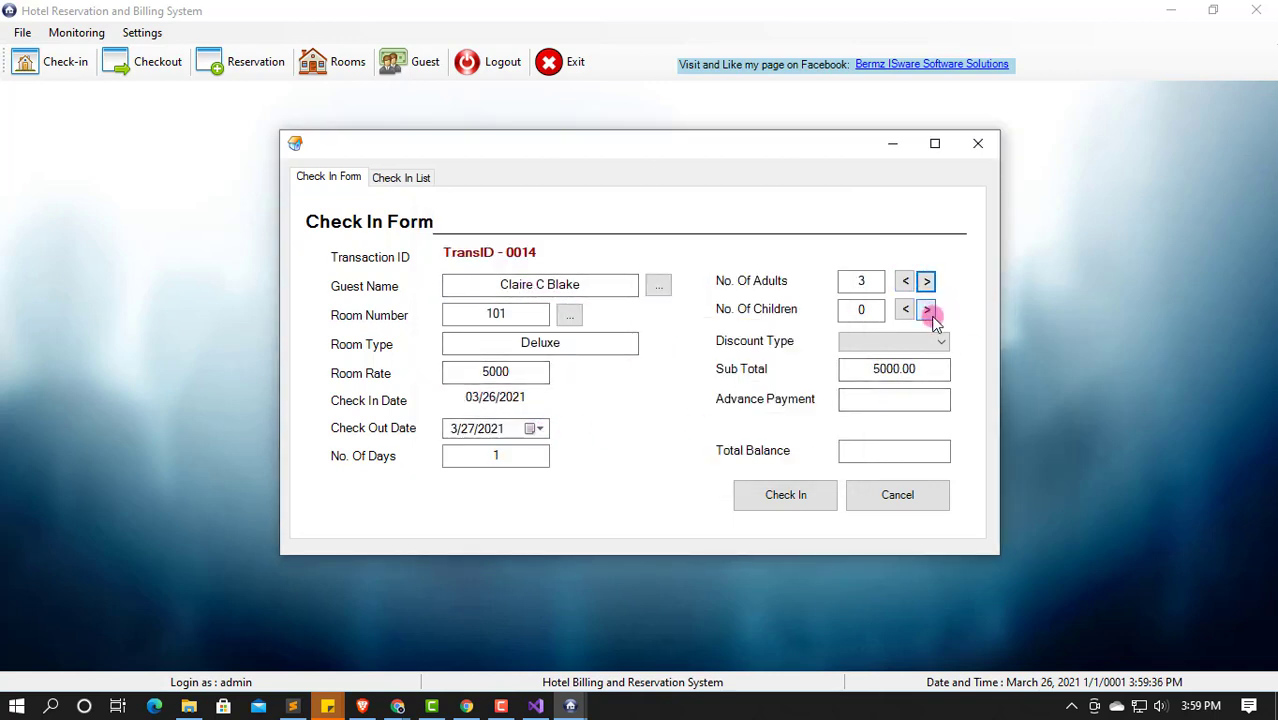
{"action": "left_click", "coordinate": [926, 309]}
Step: Apply the Regular discount and 2250 advance, confirm the check-in, and view the list
{"action": "left_click", "coordinate": [938, 341]}
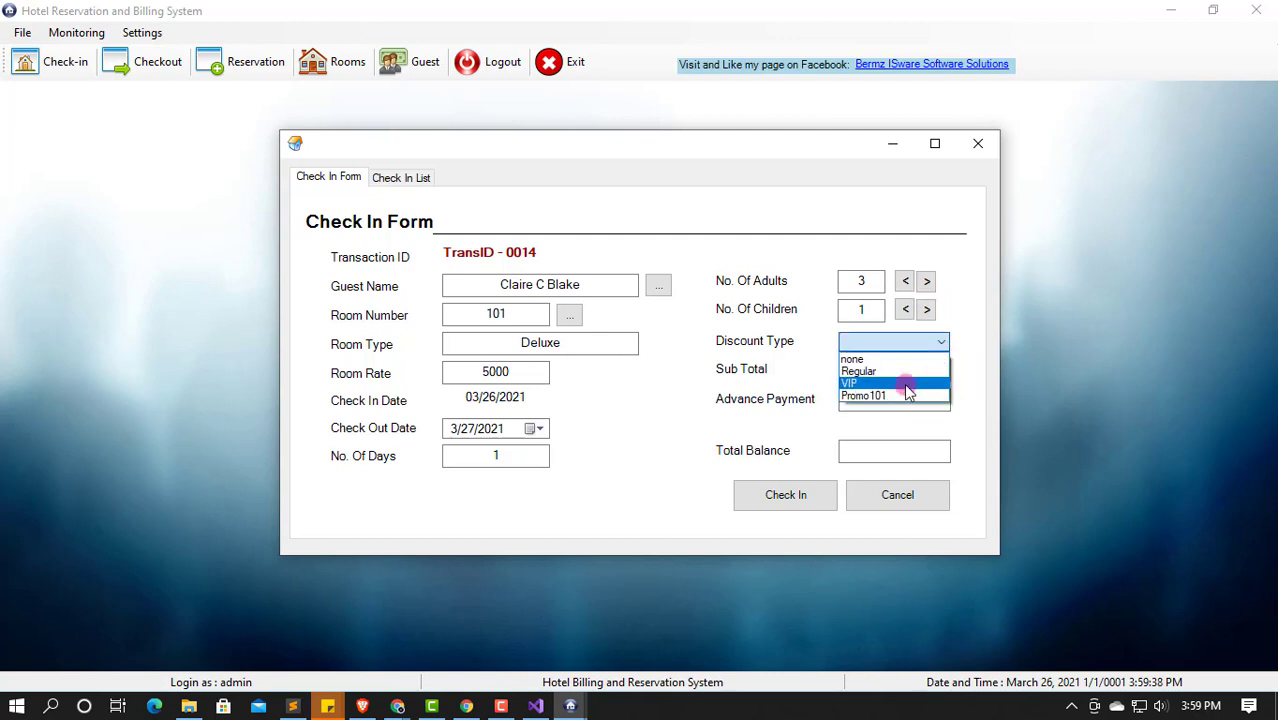
{"action": "left_click", "coordinate": [893, 366]}
{"action": "left_click", "coordinate": [905, 398]}
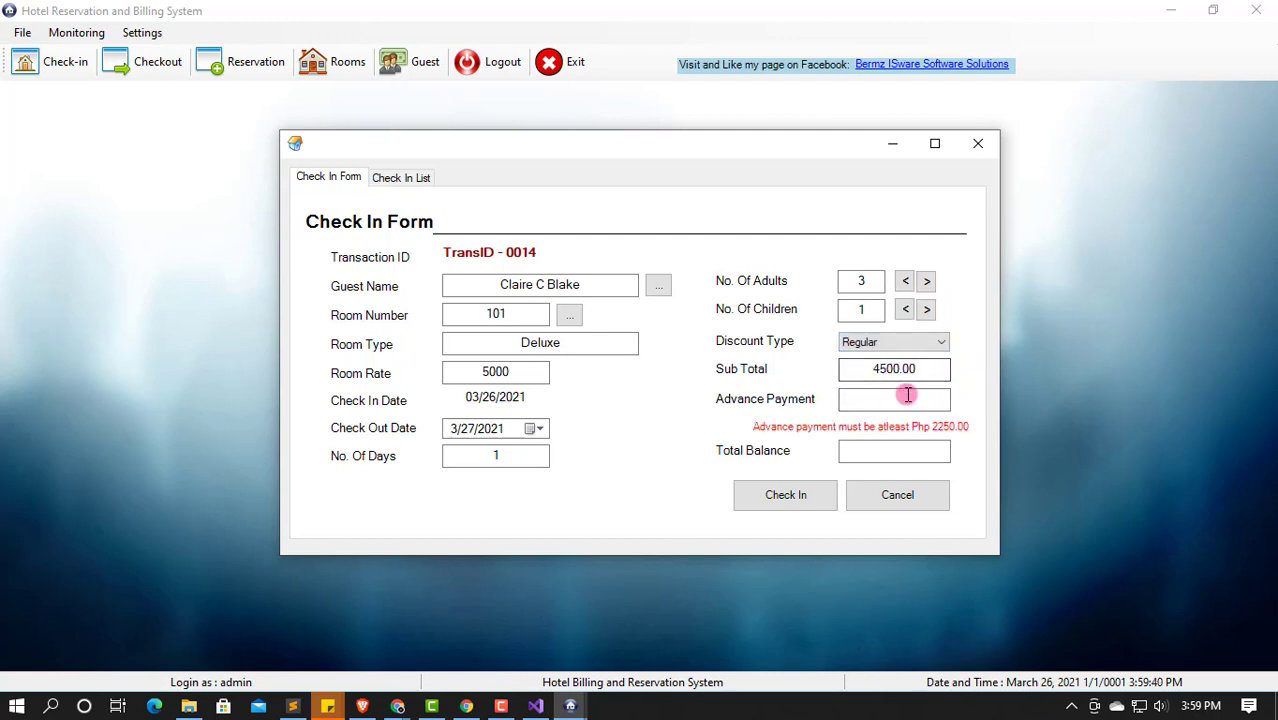
{"action": "type", "text": "2250"}
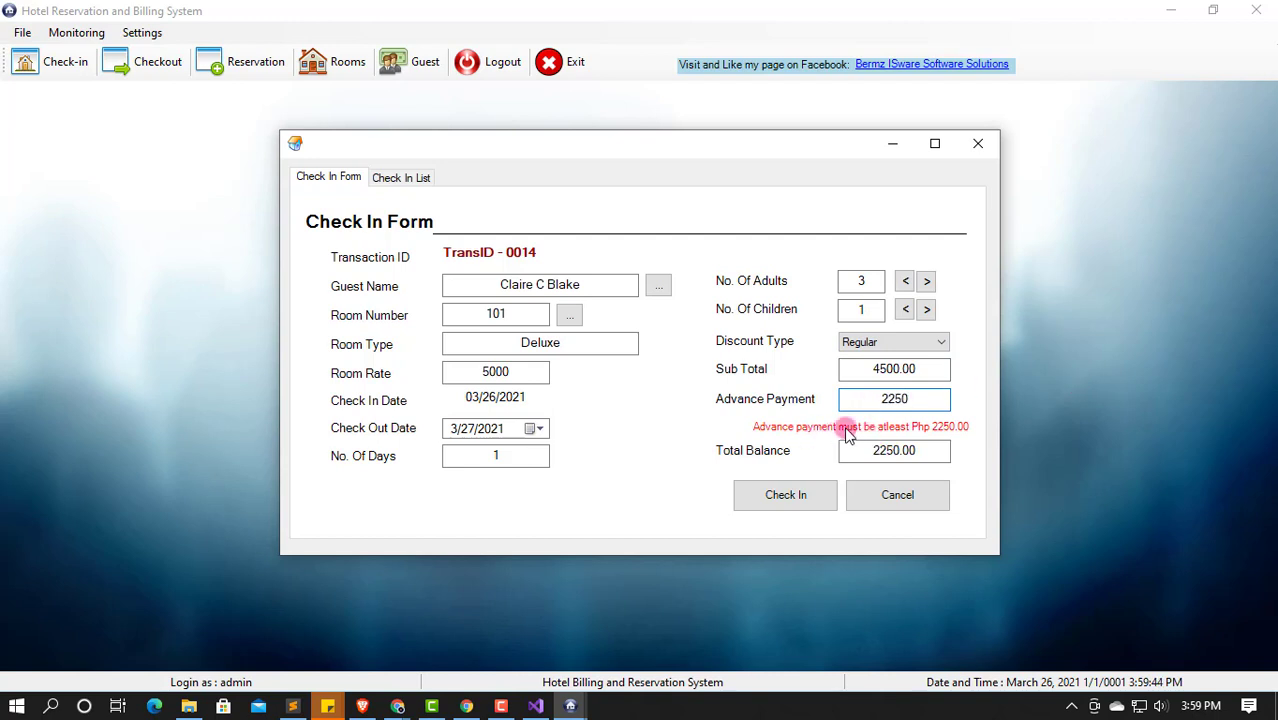
{"action": "left_click", "coordinate": [788, 497]}
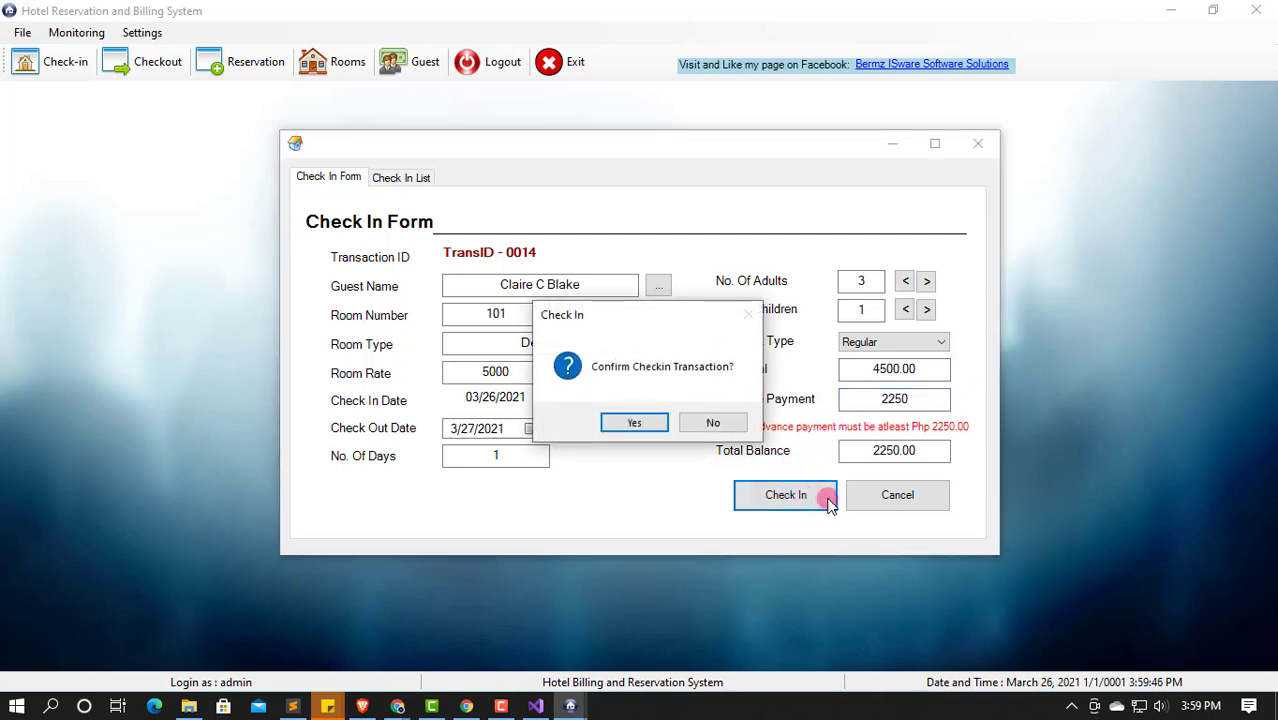
{"action": "left_click", "coordinate": [630, 424]}
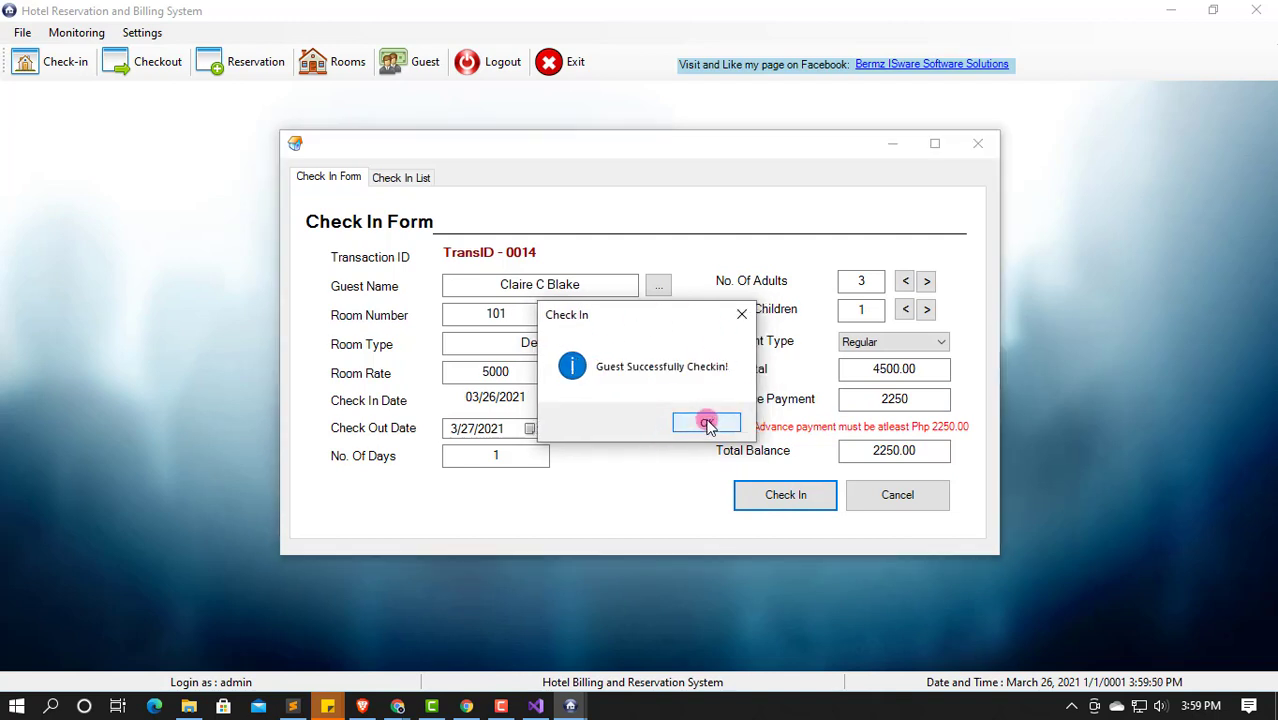
{"action": "left_click", "coordinate": [707, 427]}
{"action": "left_click", "coordinate": [418, 177]}
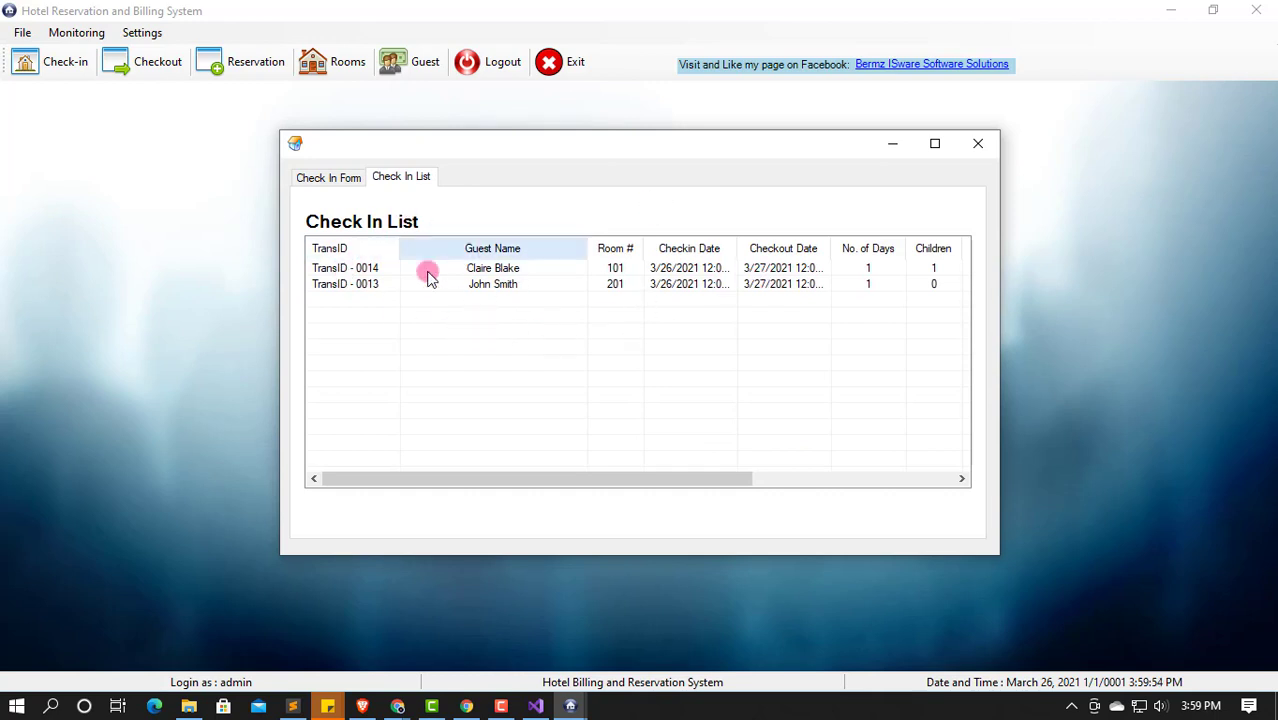
Step: Discard the Check In window and verify rooms 101 and 201 are Occupied in Room Status
{"action": "left_click", "coordinate": [976, 143]}
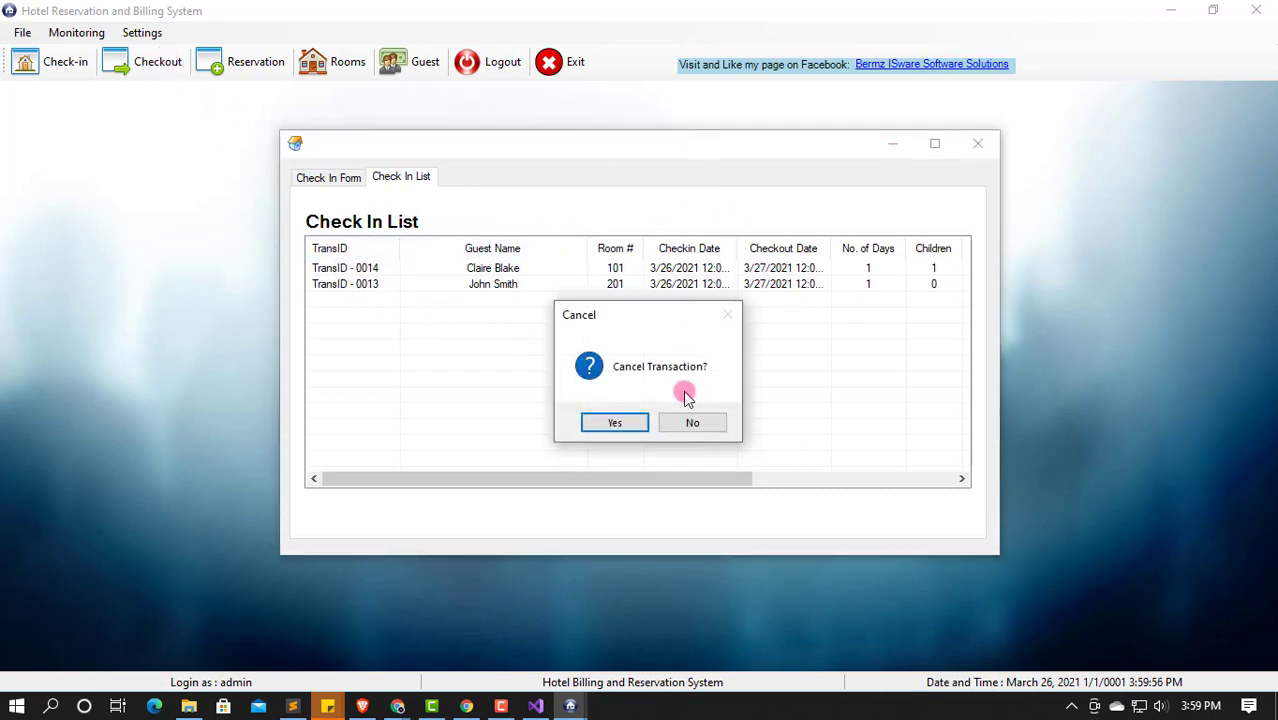
{"action": "left_click", "coordinate": [613, 422]}
{"action": "left_click", "coordinate": [67, 40]}
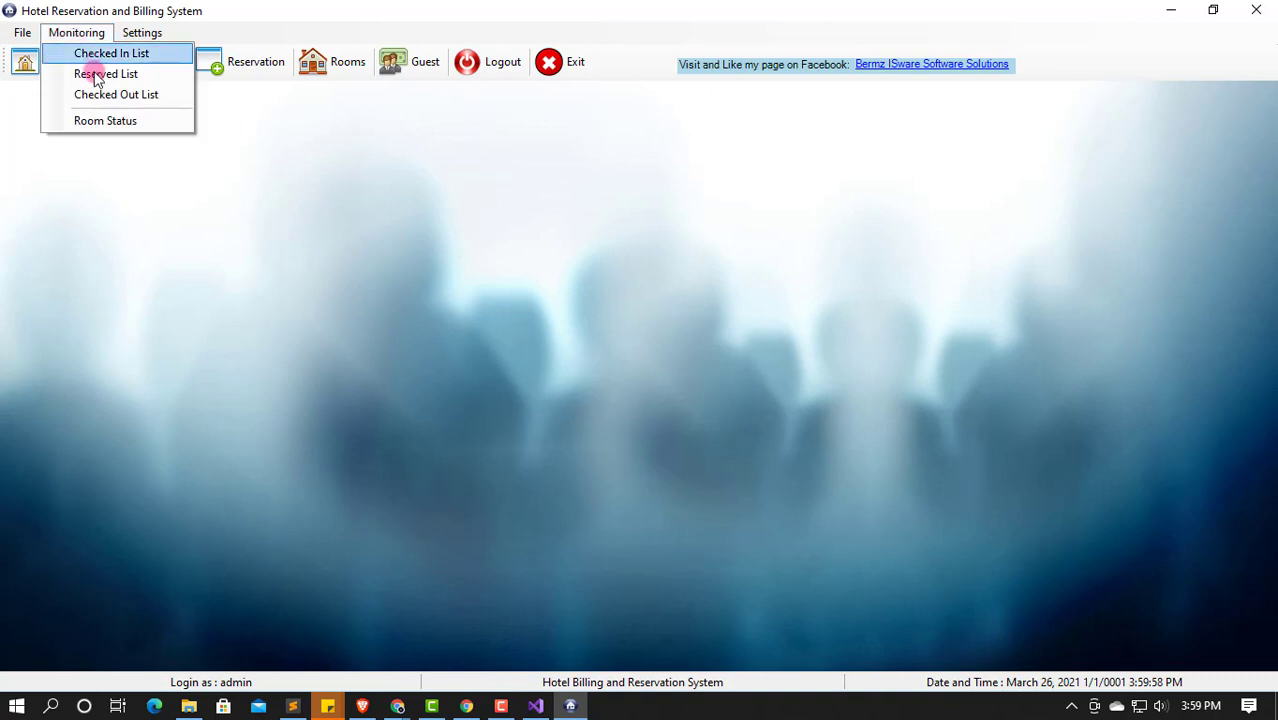
{"action": "left_click", "coordinate": [88, 119]}
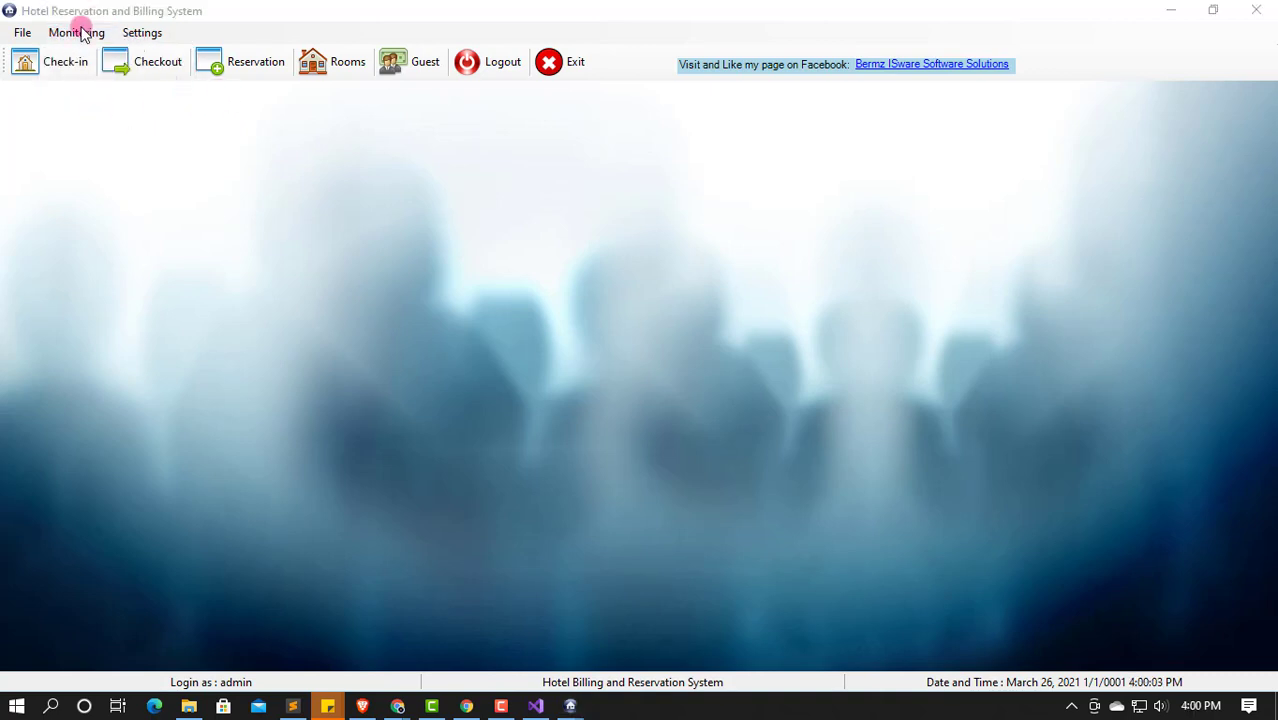
{"action": "left_click", "coordinate": [425, 312]}
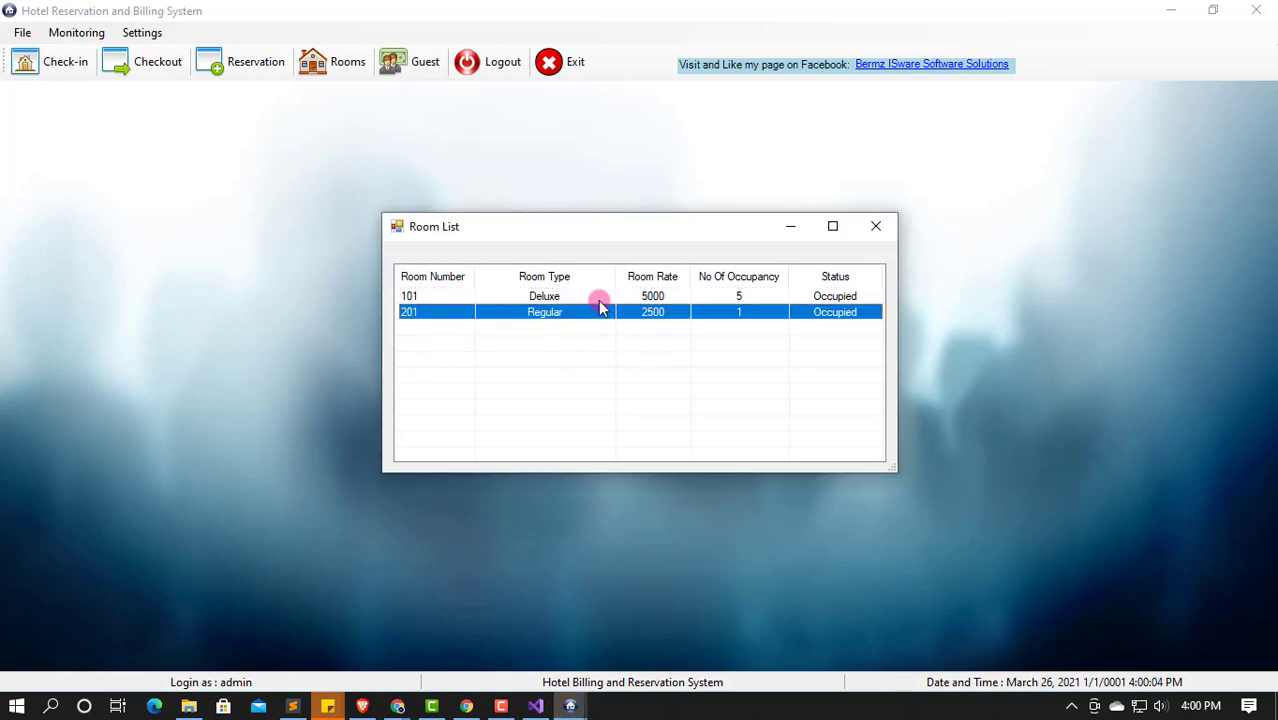
{"action": "left_click", "coordinate": [599, 298]}
{"action": "left_click", "coordinate": [876, 226]}
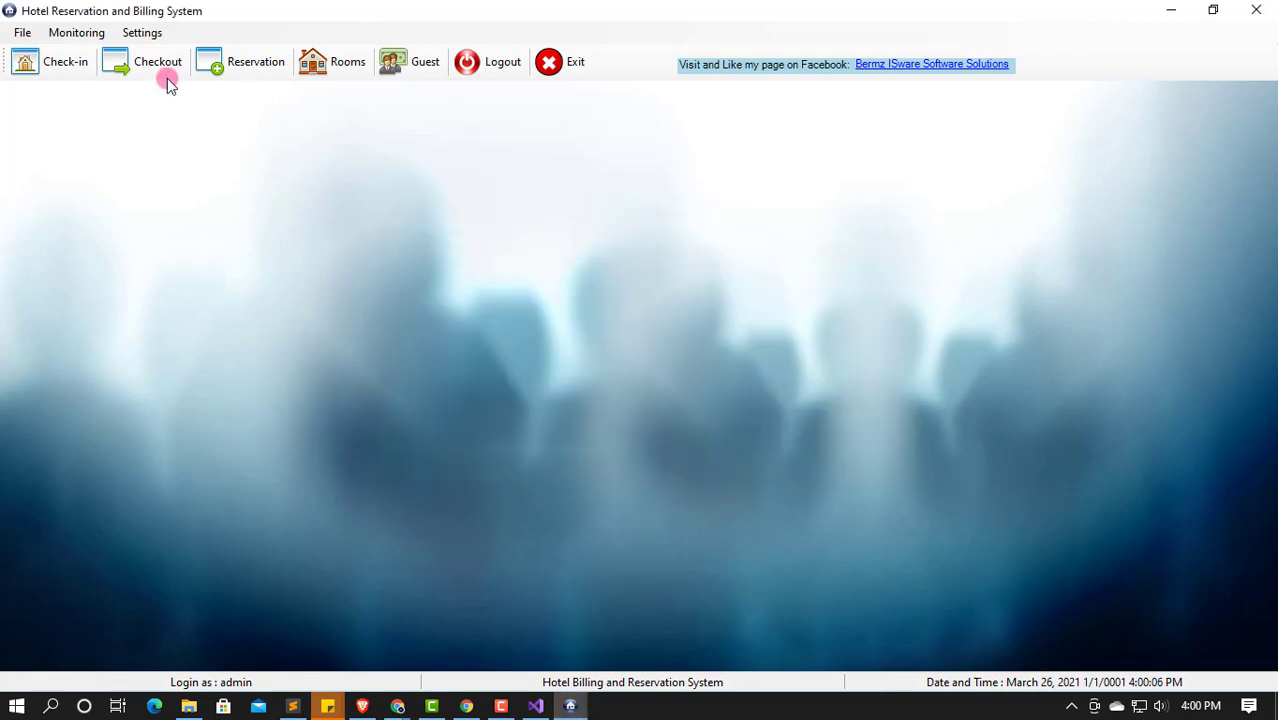
Step: Load transaction 0013 into the Checkout Guest form
{"action": "left_click", "coordinate": [160, 62]}
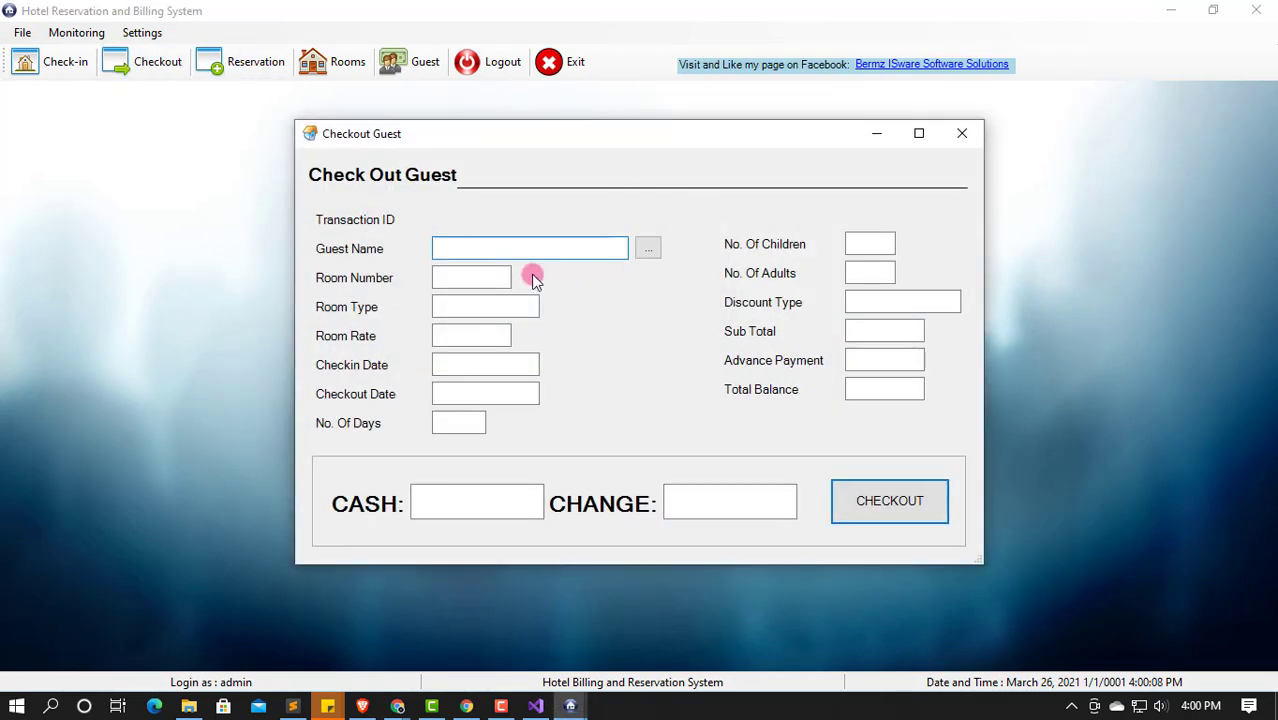
{"action": "left_click", "coordinate": [648, 248]}
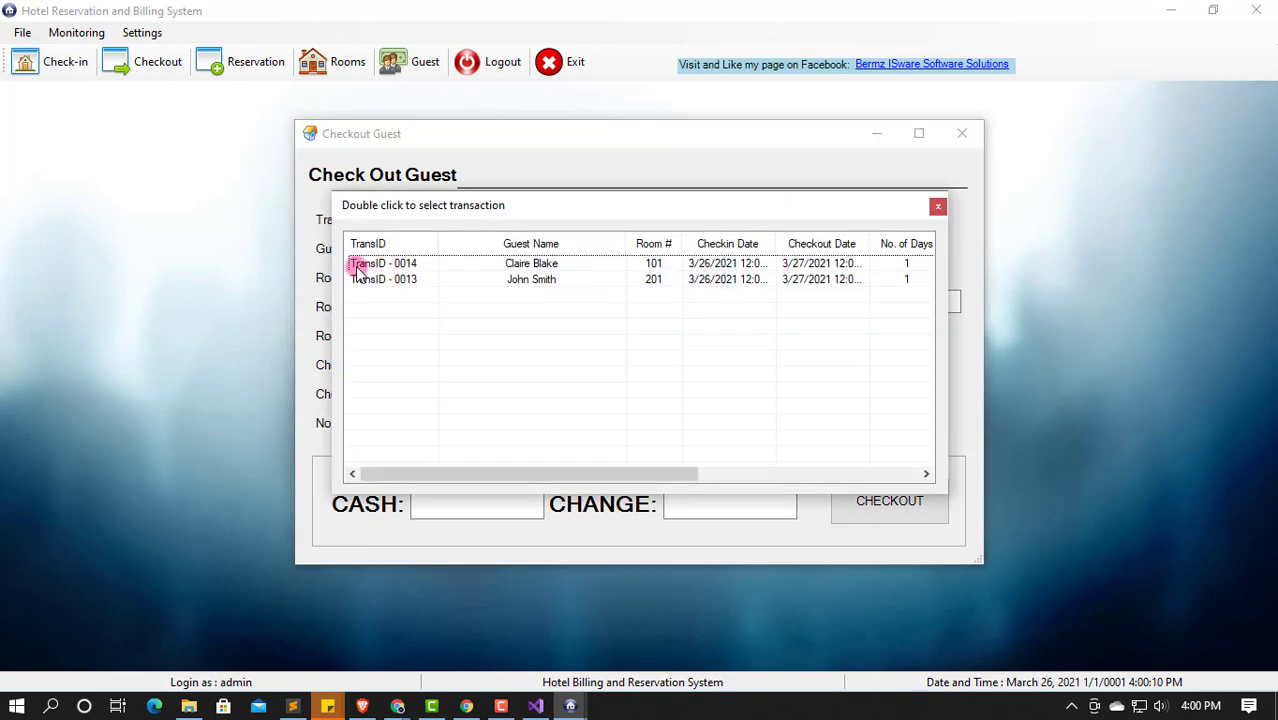
{"action": "left_click", "coordinate": [440, 284]}
{"action": "double_click", "coordinate": [567, 380]}
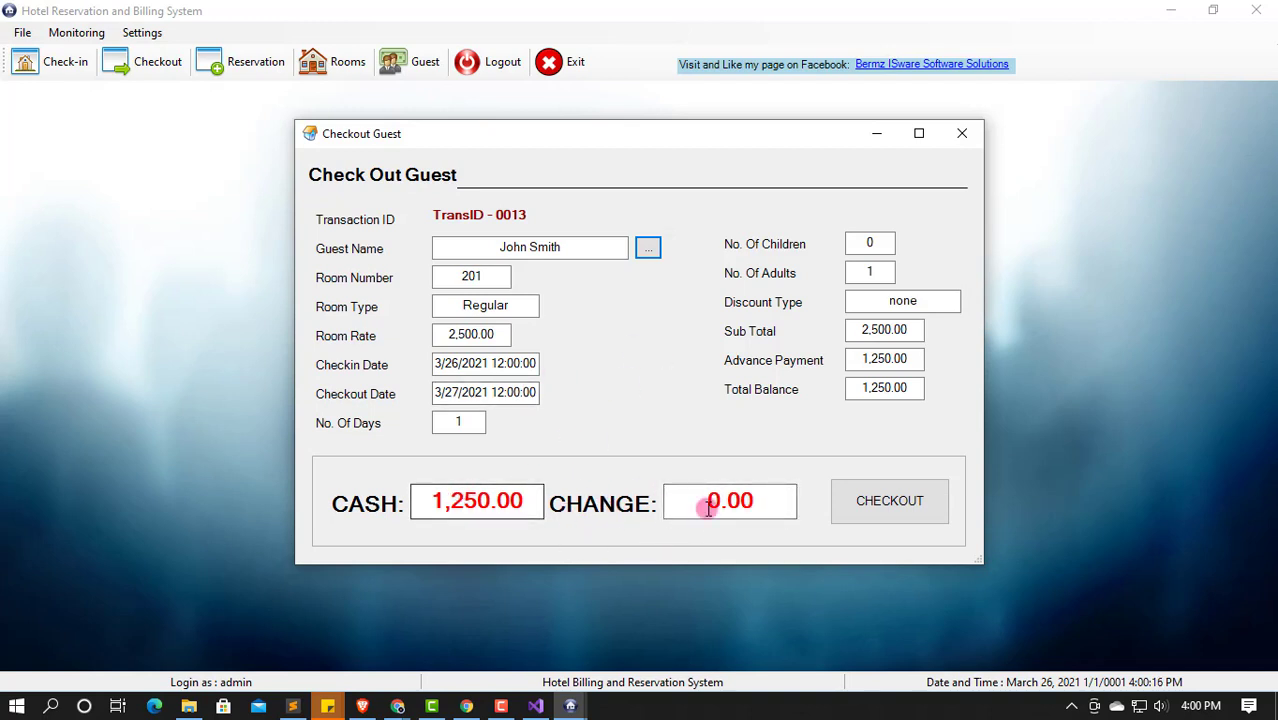
Step: Pay 1500 cash for 250.00 change, confirm the checkout, and close the form
{"action": "left_click", "coordinate": [856, 390]}
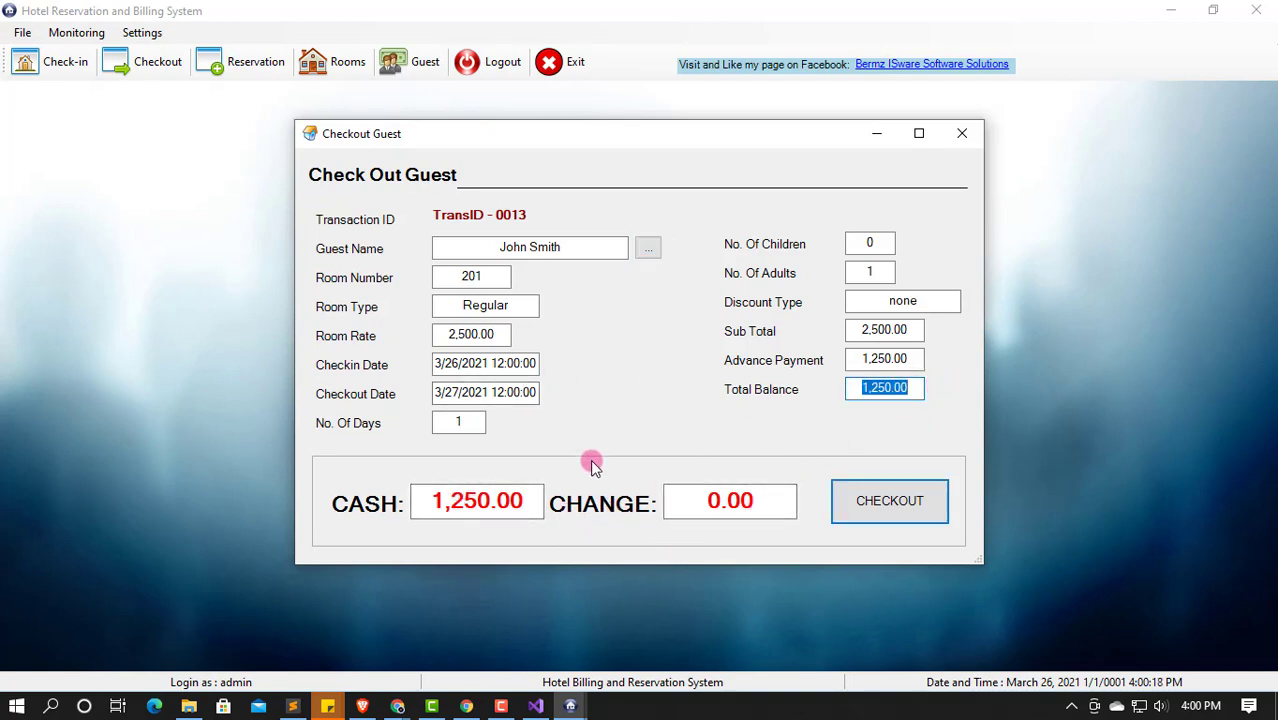
{"action": "left_click", "coordinate": [422, 500]}
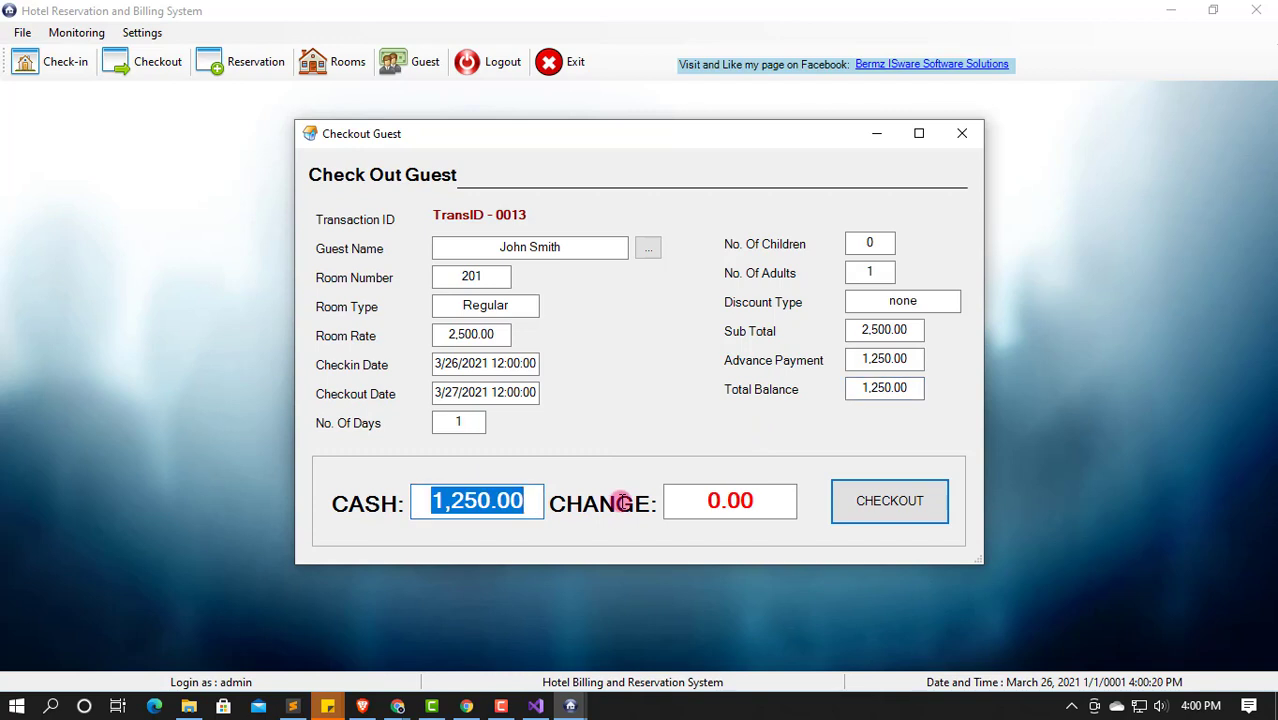
{"action": "type", "text": "1500"}
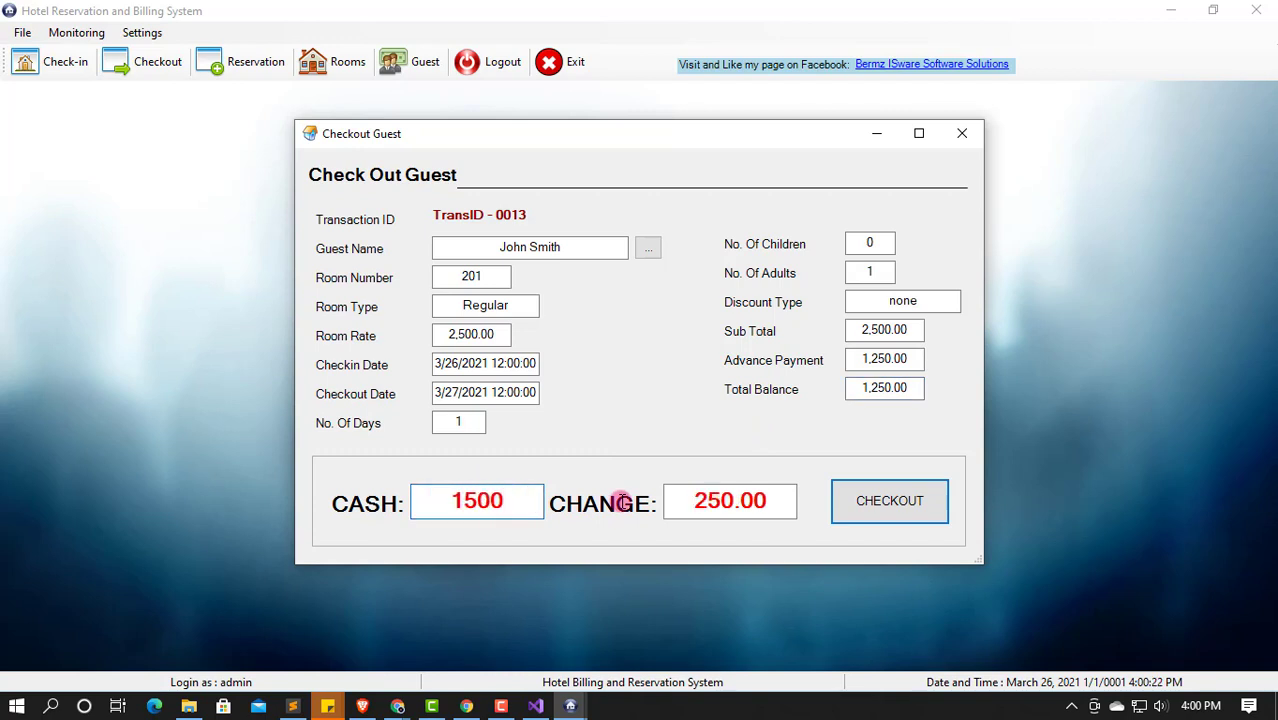
{"action": "left_click", "coordinate": [887, 502]}
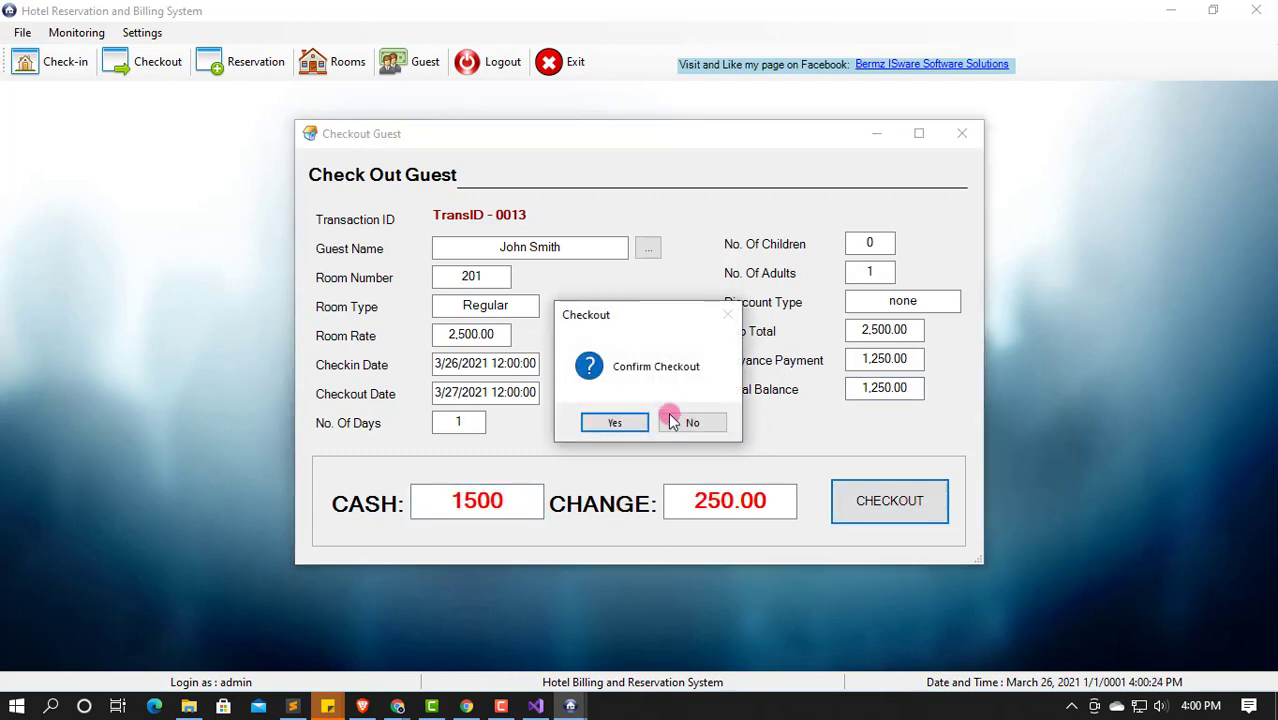
{"action": "left_click", "coordinate": [619, 423]}
{"action": "left_click", "coordinate": [688, 423]}
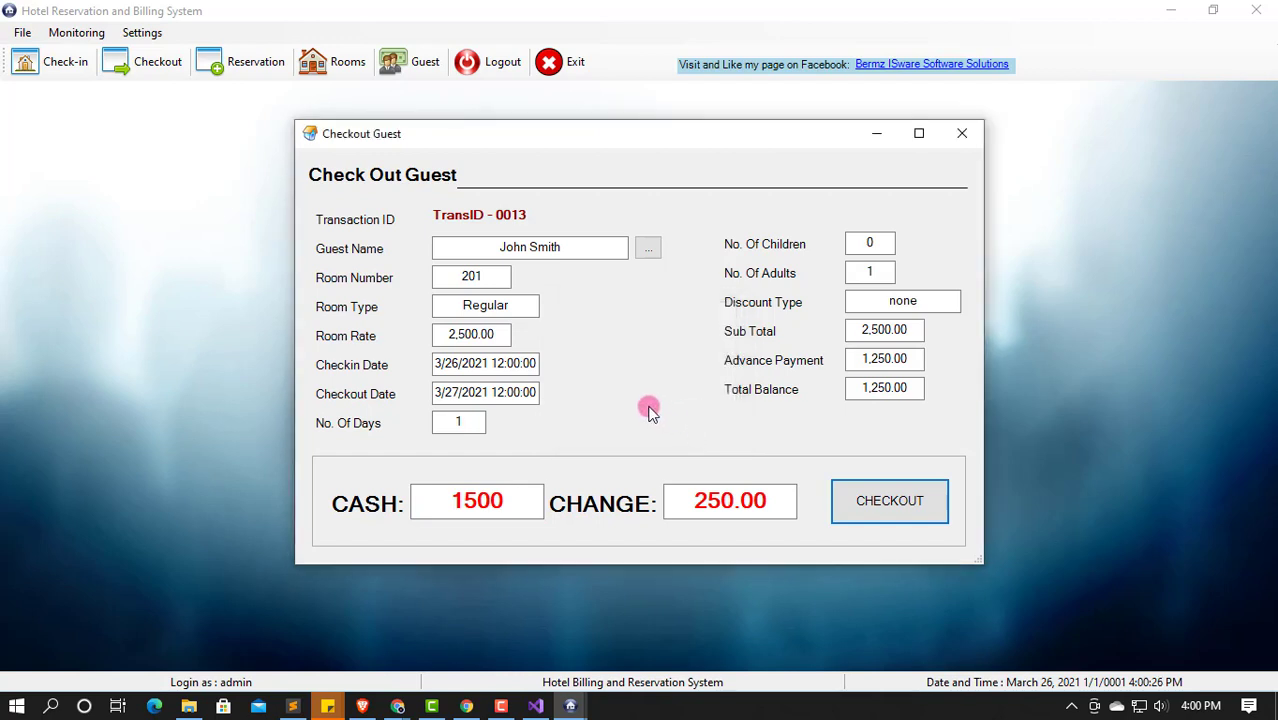
{"action": "left_click", "coordinate": [961, 133]}
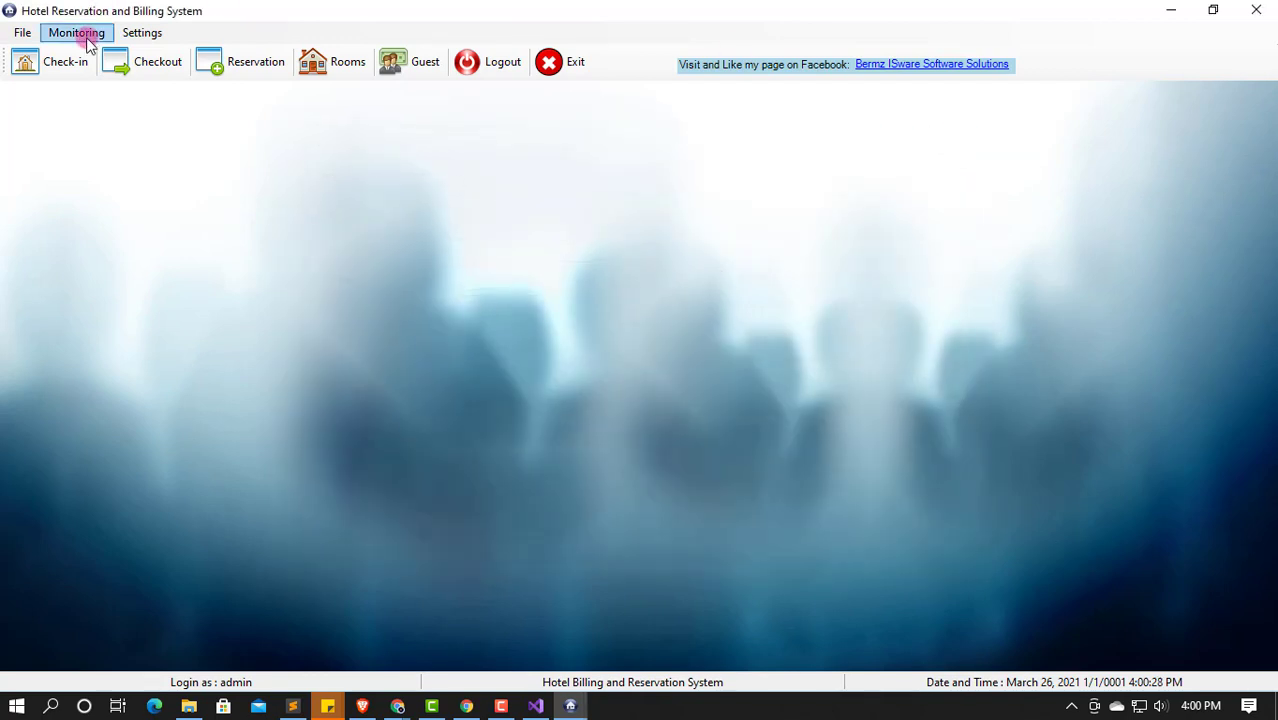
Step: Review the Checked In and Checked Out lists
{"action": "left_click", "coordinate": [53, 38]}
{"action": "left_click", "coordinate": [112, 52]}
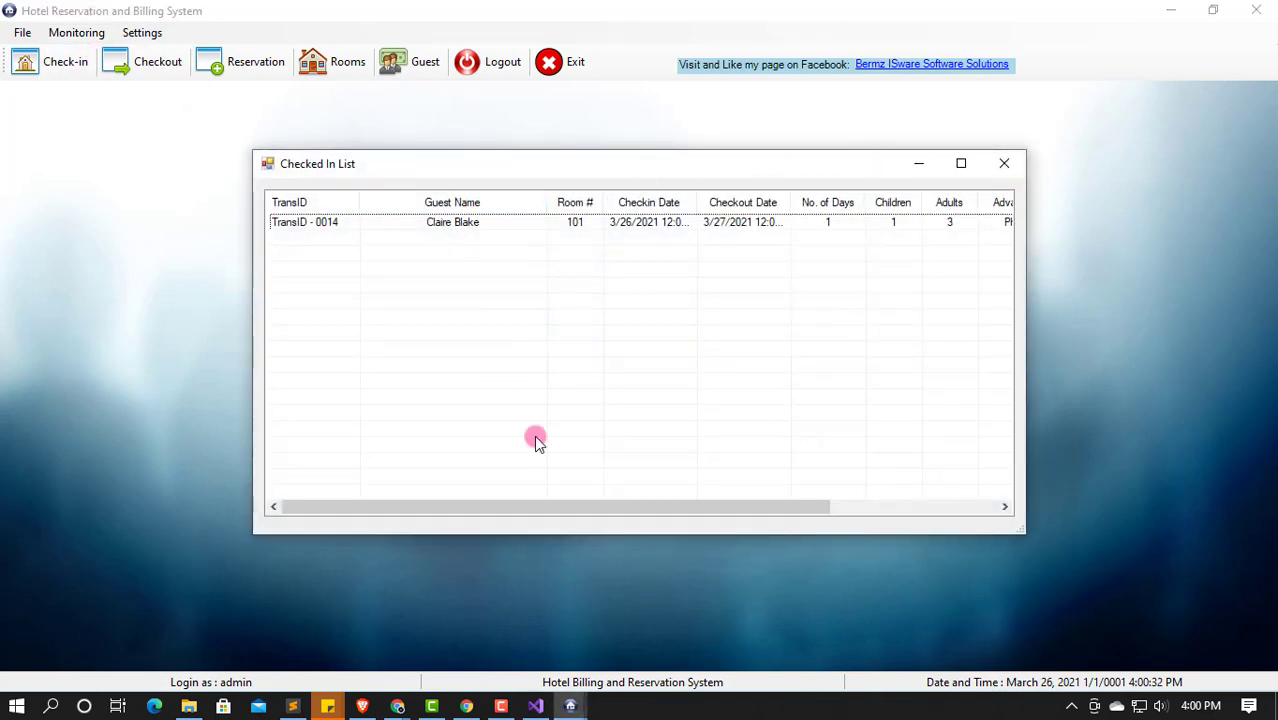
{"action": "left_click_drag", "start_coordinate": [488, 503], "coordinate": [700, 505]}
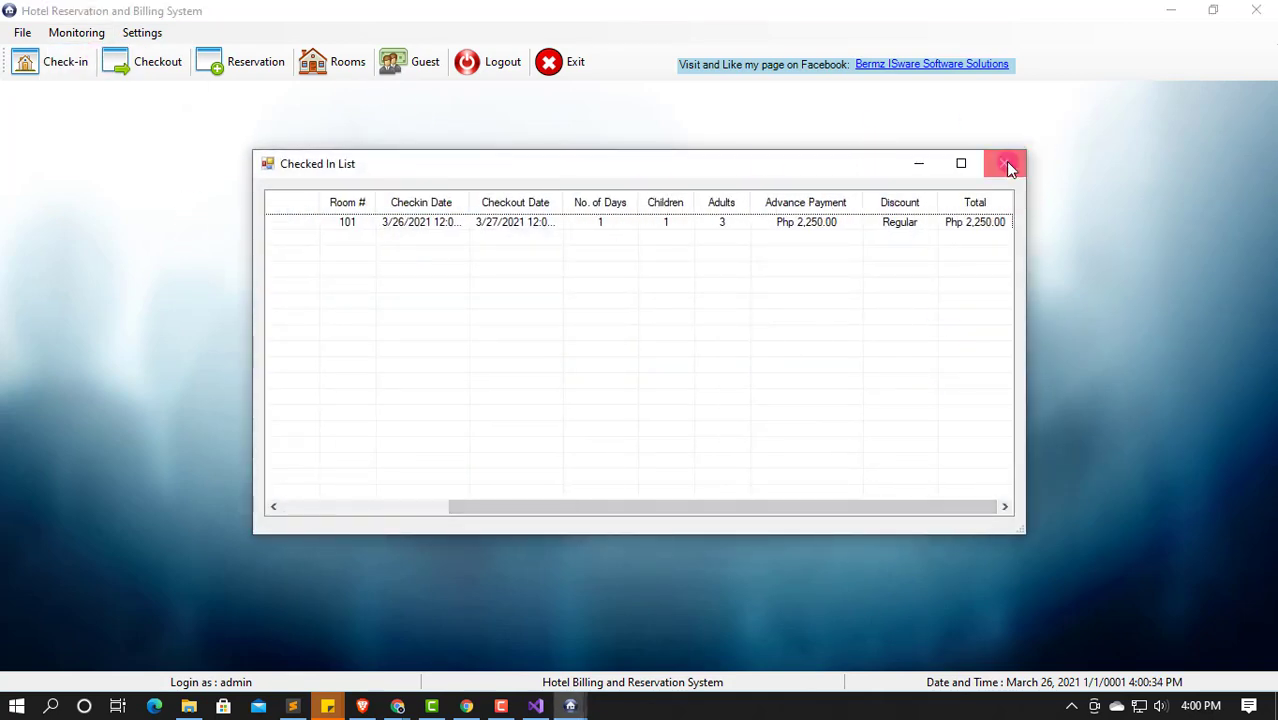
{"action": "left_click", "coordinate": [1008, 167]}
{"action": "left_click", "coordinate": [60, 32]}
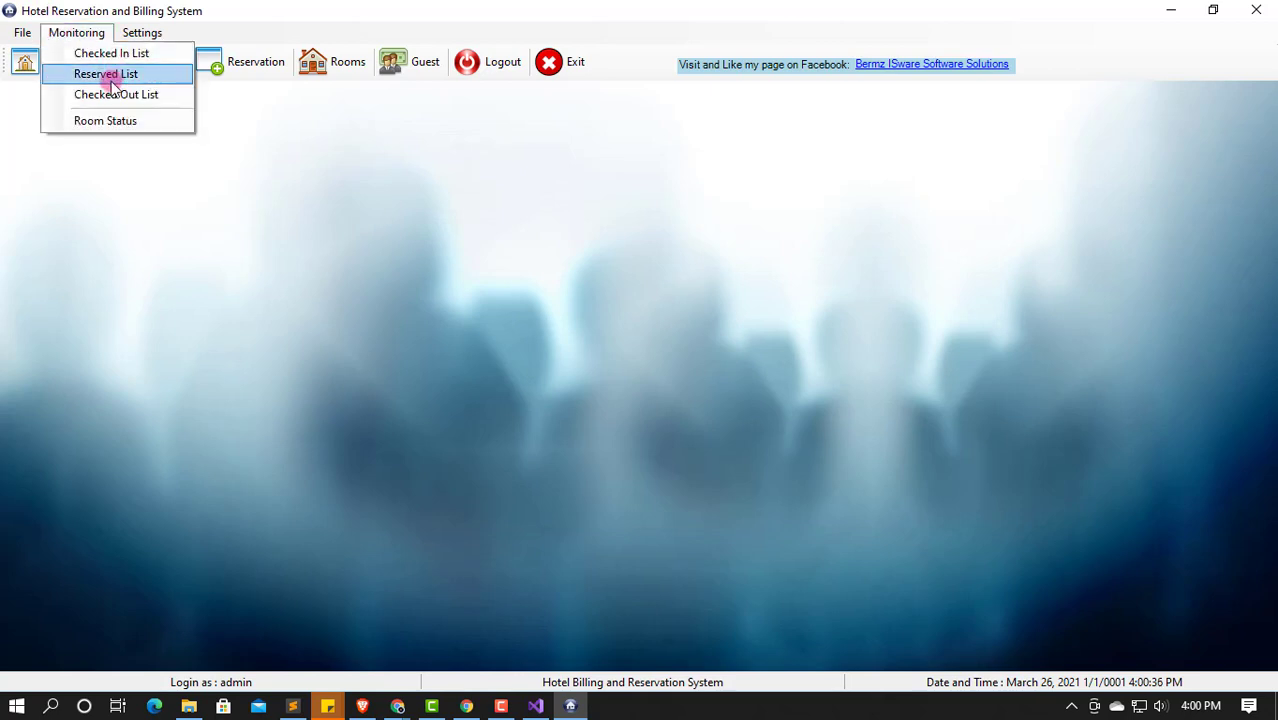
{"action": "left_click", "coordinate": [655, 140]}
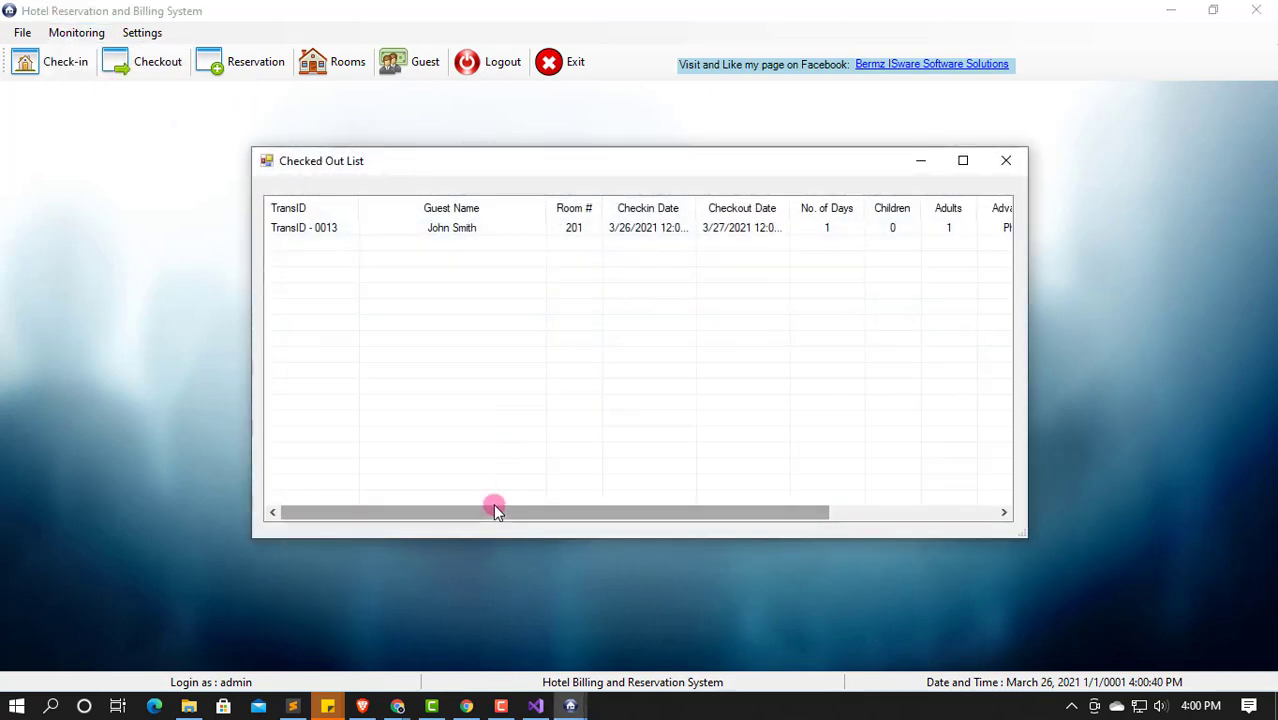
{"action": "left_click_drag", "start_coordinate": [494, 509], "coordinate": [690, 524]}
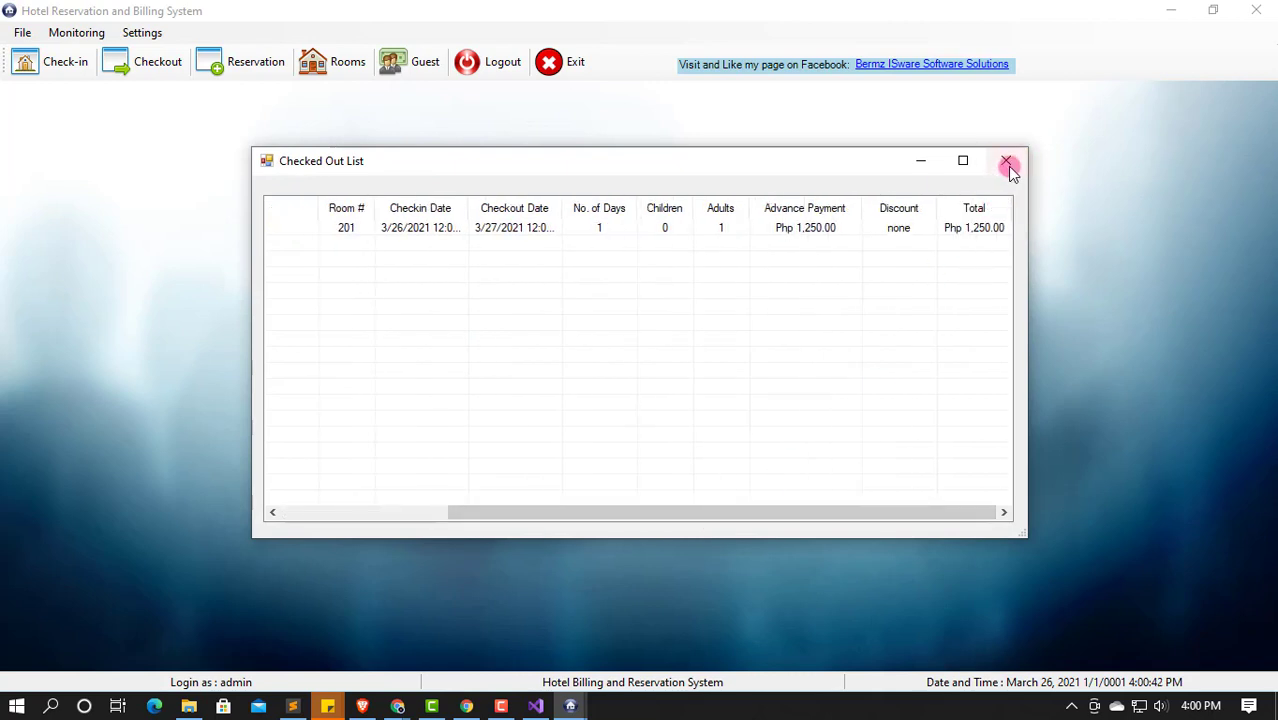
{"action": "left_click", "coordinate": [1006, 161]}
Step: Confirm room 201 shows Available in Room Status, then bring up a blank Checkout Guest form
{"action": "left_click", "coordinate": [74, 32]}
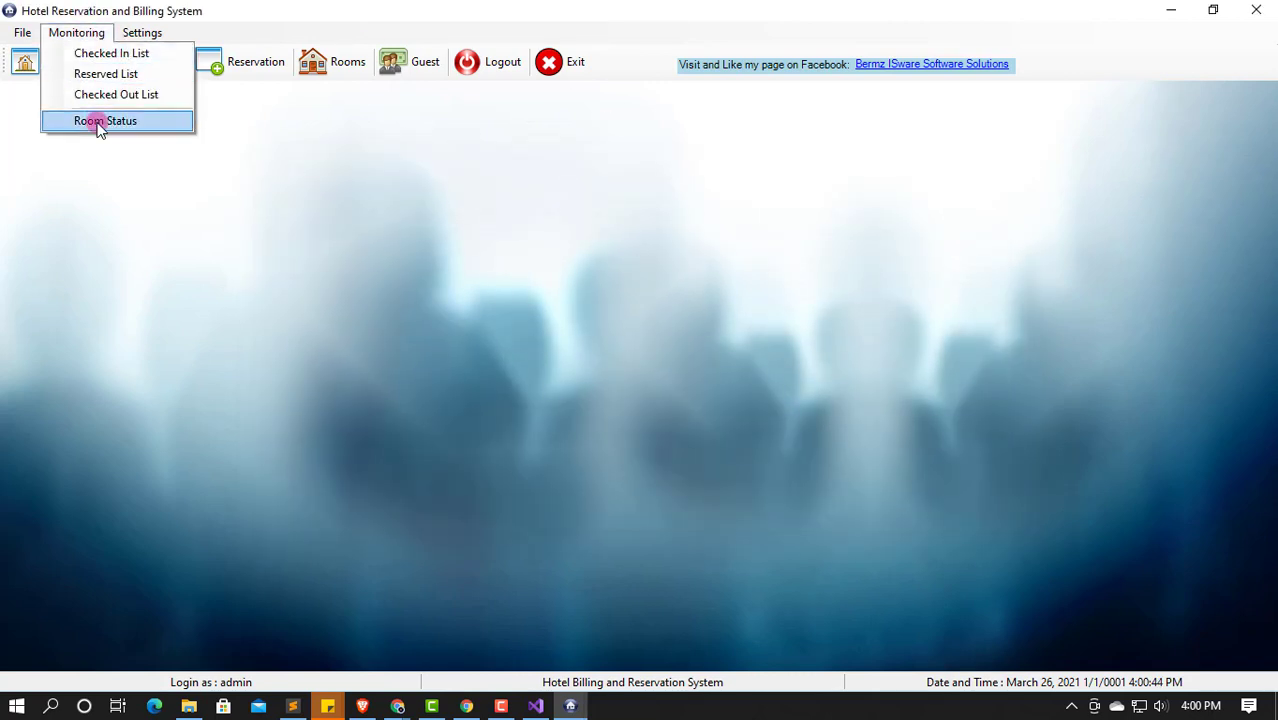
{"action": "left_click", "coordinate": [96, 120]}
{"action": "left_click", "coordinate": [818, 313]}
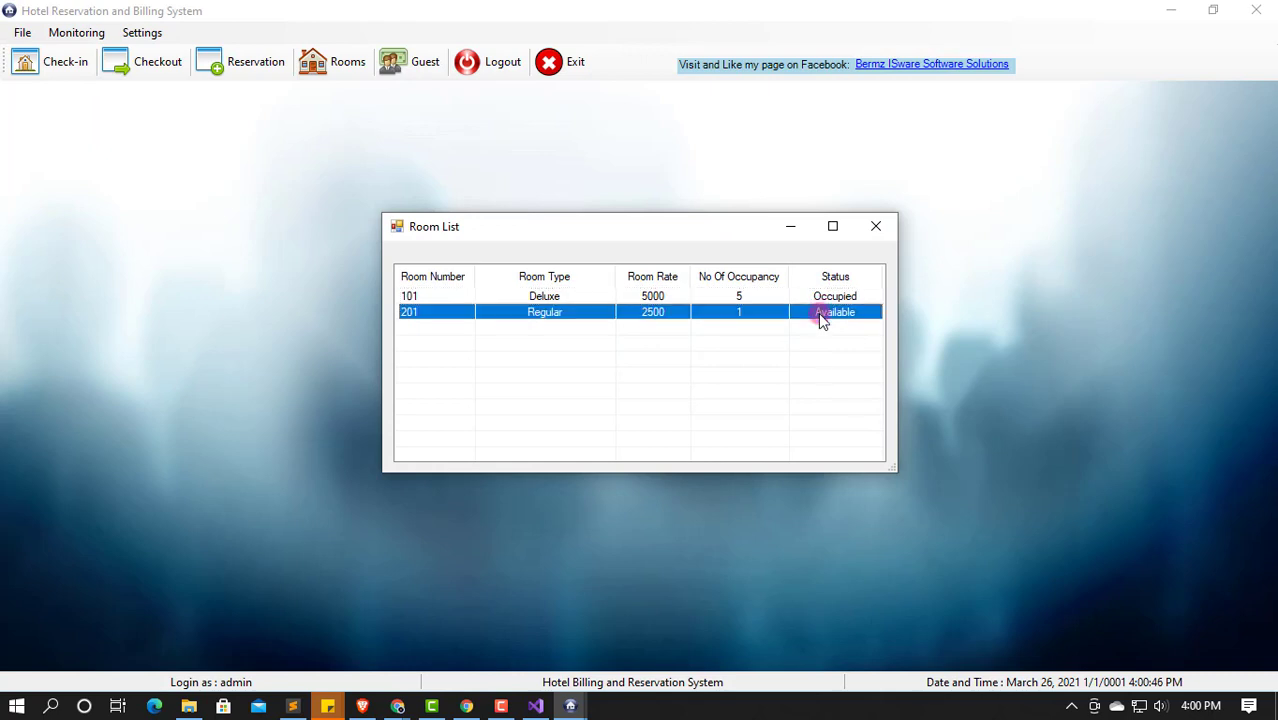
{"action": "left_click", "coordinate": [876, 226]}
{"action": "left_click", "coordinate": [163, 60]}
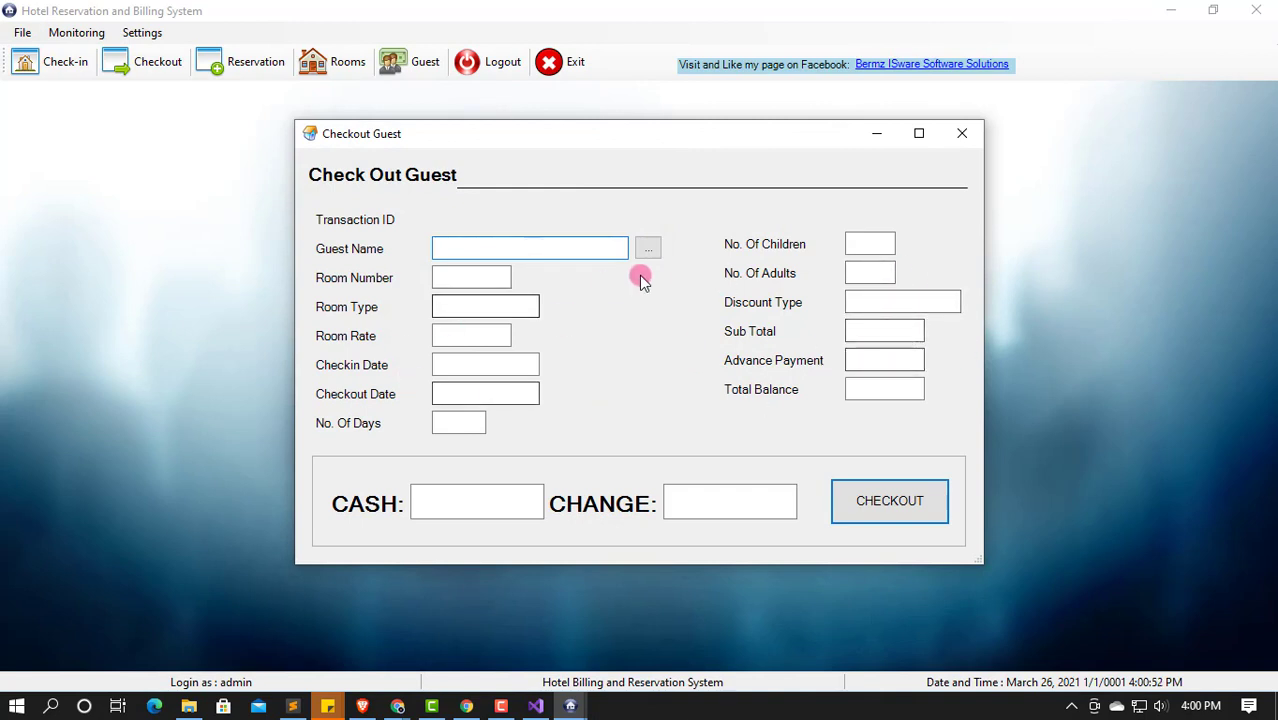
Step: Check out transaction 0014 for room 101 with 3000 cash for 750.00 change, then close the form
{"action": "left_click", "coordinate": [648, 248]}
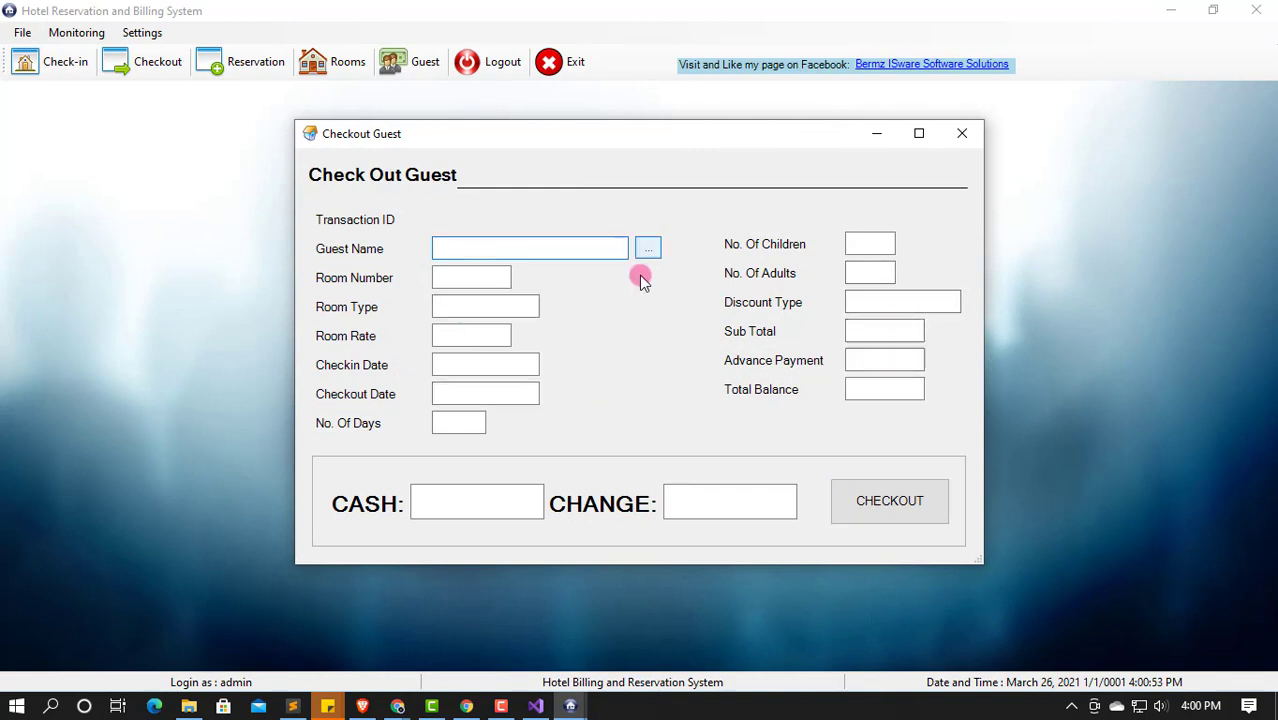
{"action": "double_click", "coordinate": [582, 268]}
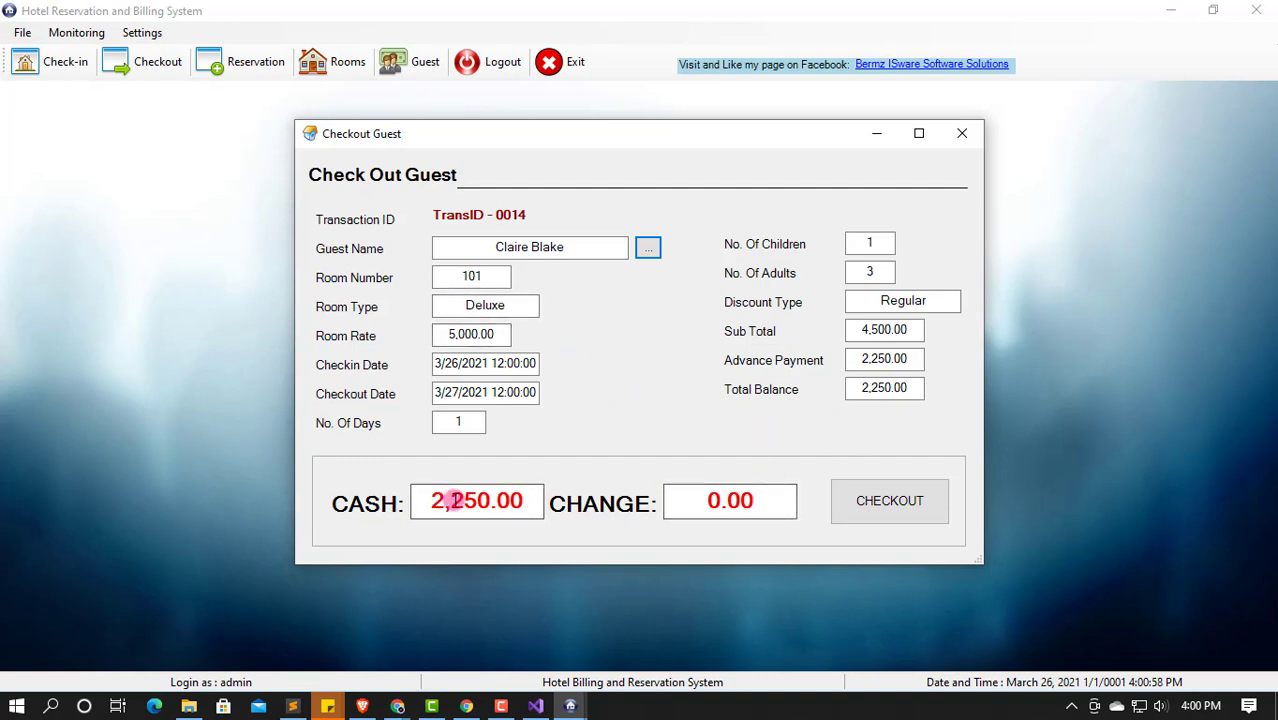
{"action": "left_click_drag", "start_coordinate": [436, 500], "coordinate": [558, 495]}
{"action": "type", "text": "3000"}
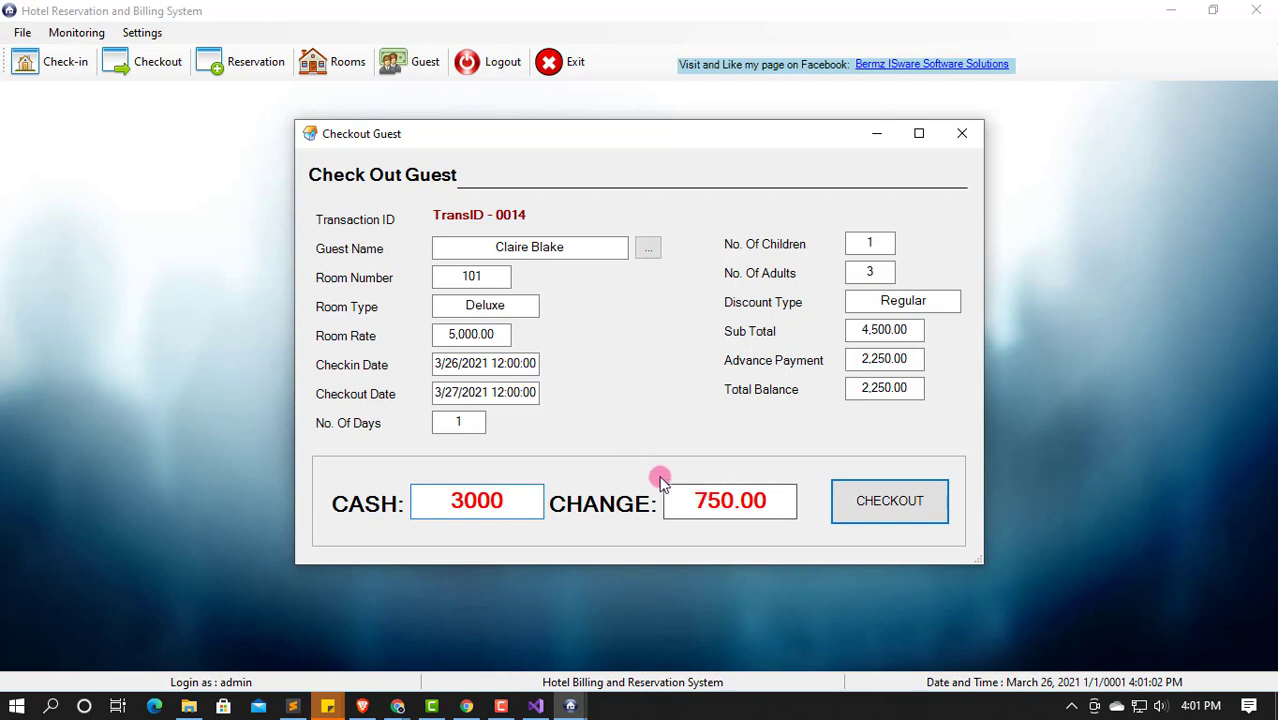
{"action": "left_click", "coordinate": [878, 500]}
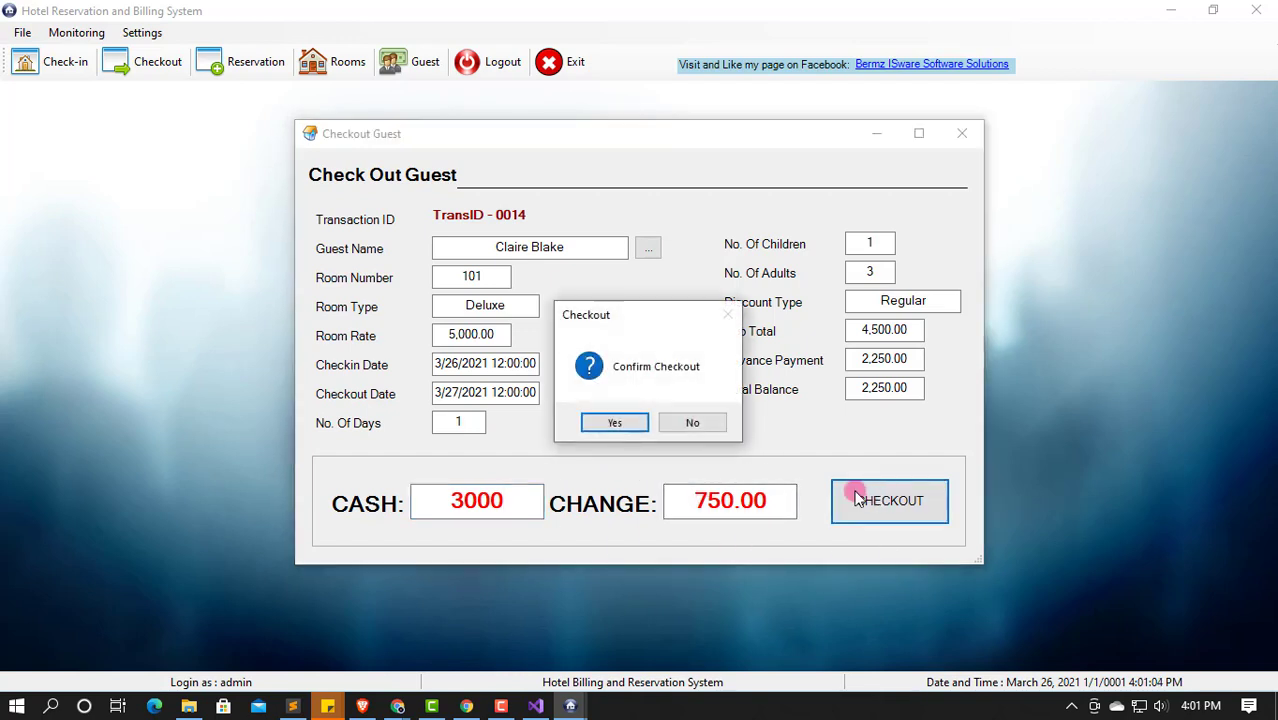
{"action": "left_click", "coordinate": [592, 422]}
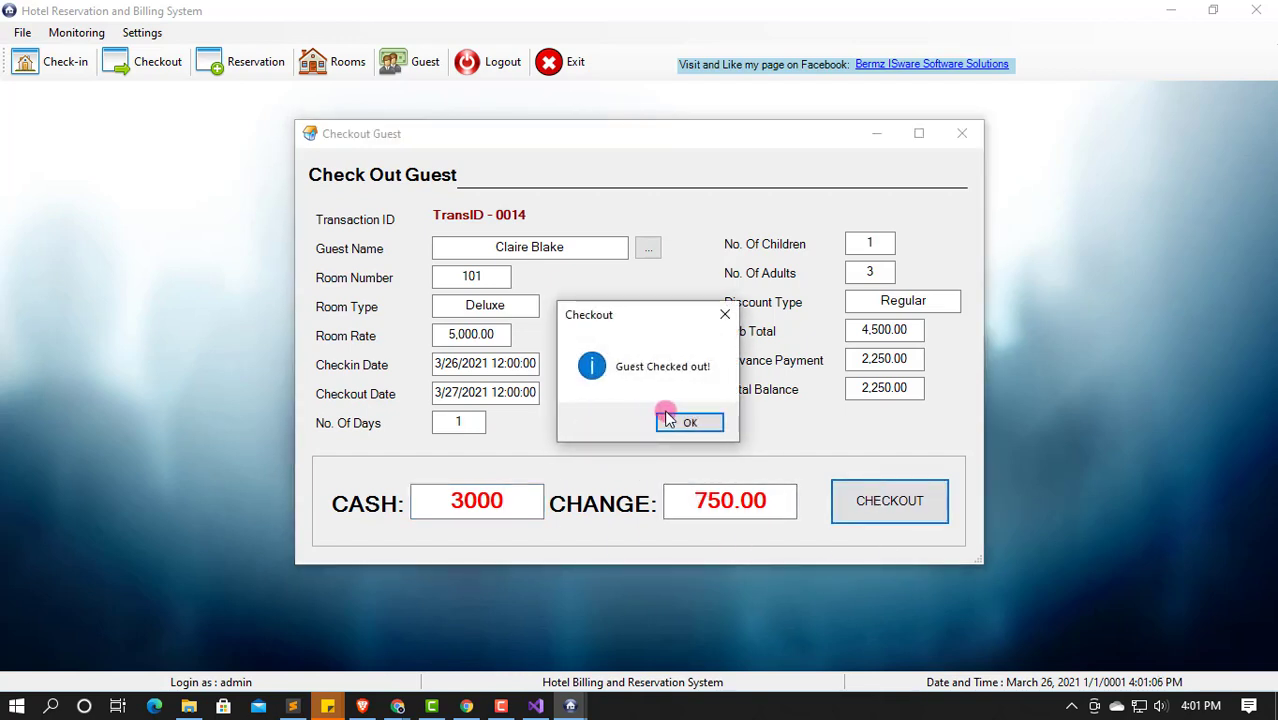
{"action": "left_click", "coordinate": [683, 422]}
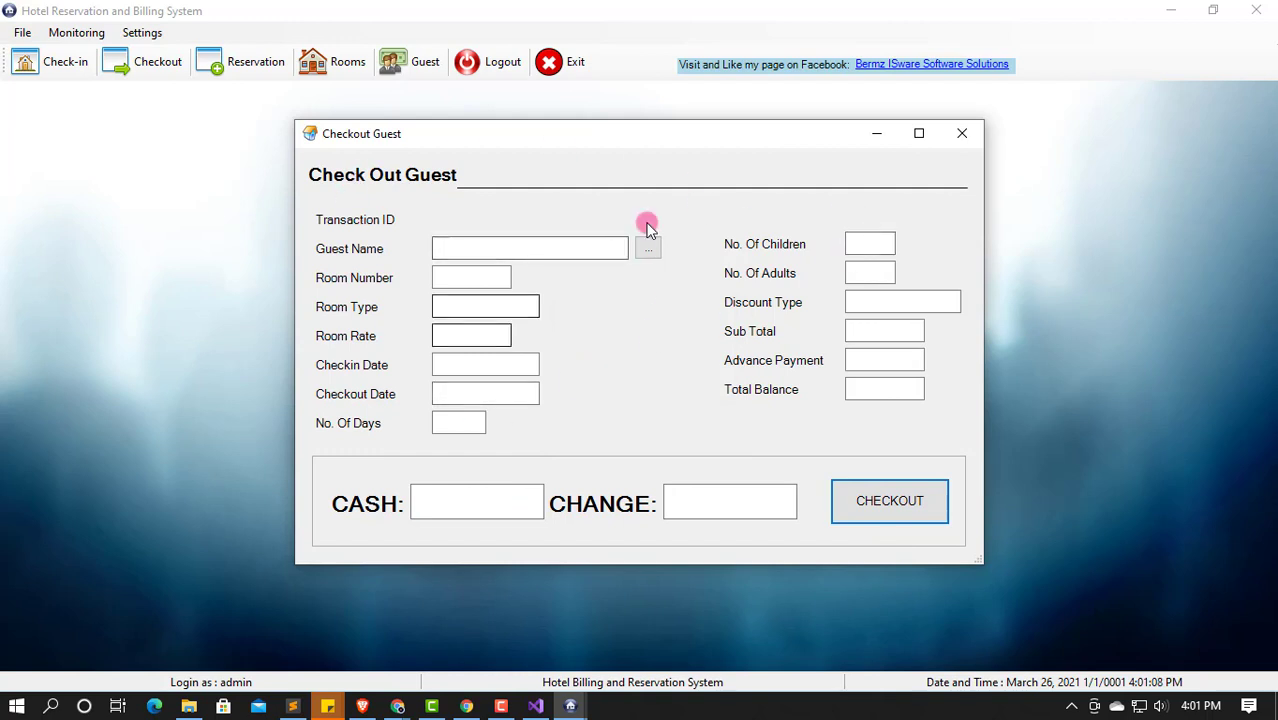
{"action": "left_click", "coordinate": [960, 138]}
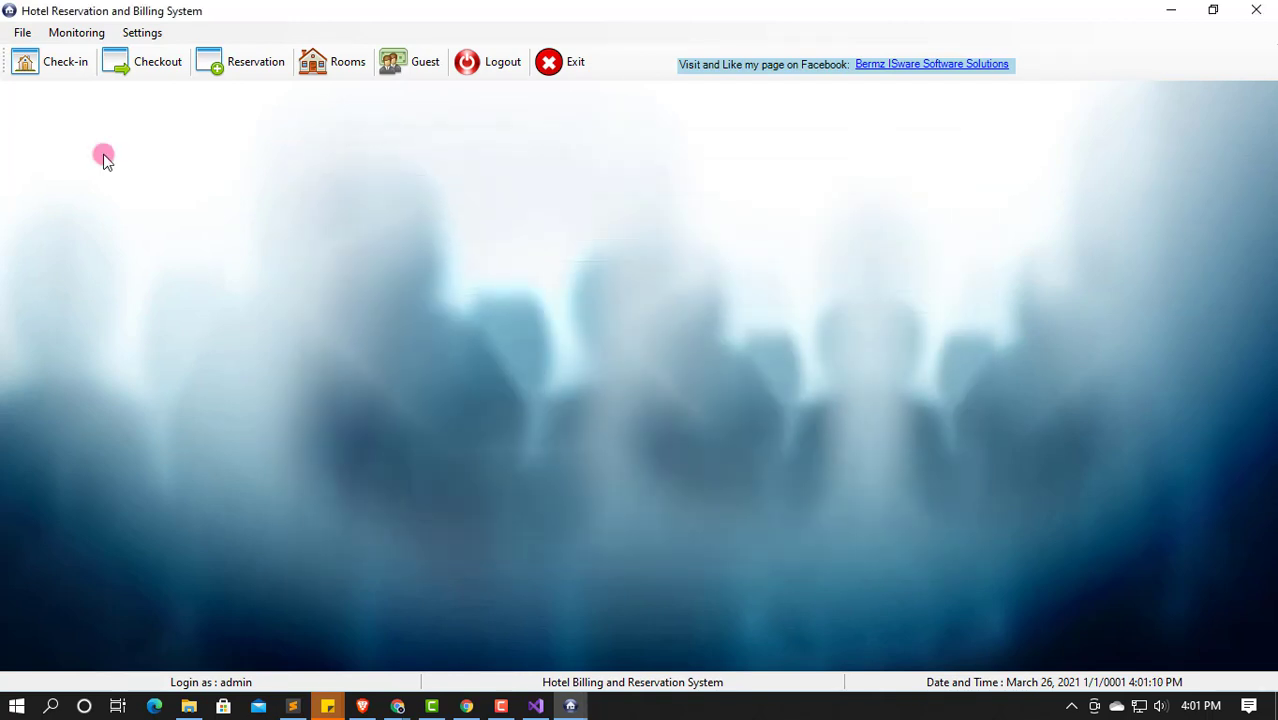
Step: Confirm rooms 101 and 201 both show Available in Room Status
{"action": "left_click", "coordinate": [76, 32]}
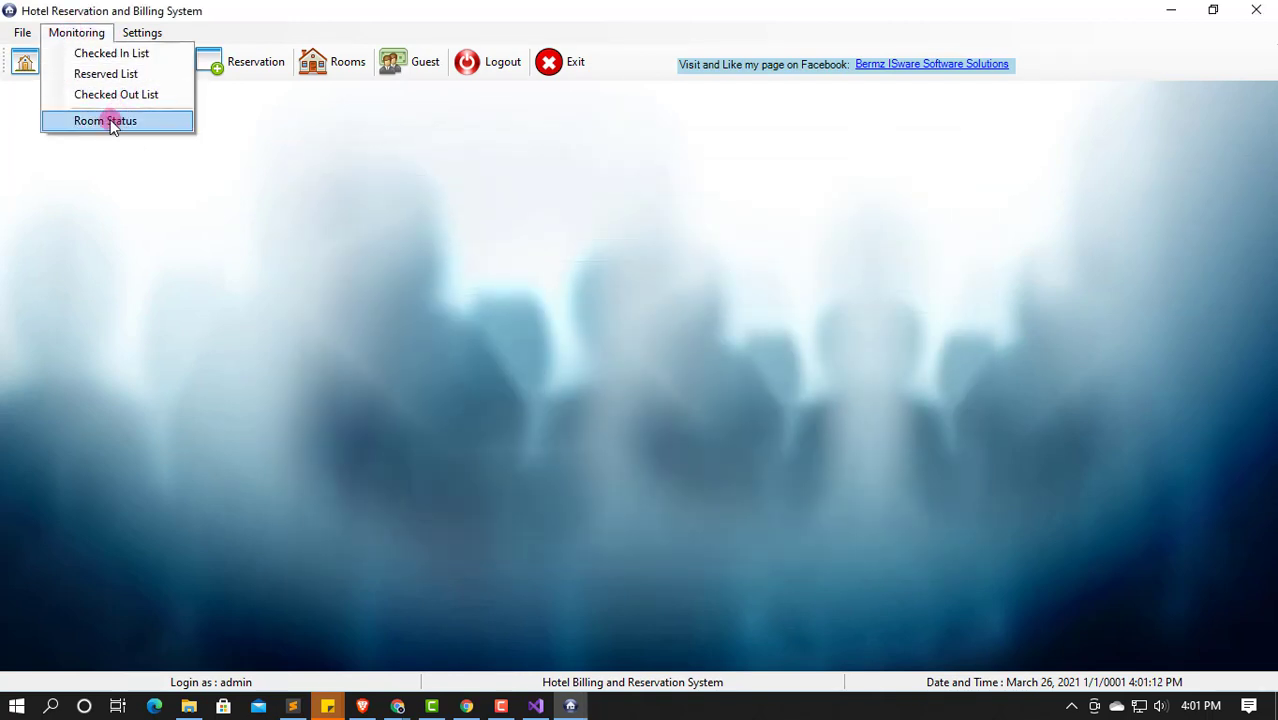
{"action": "left_click", "coordinate": [114, 120]}
{"action": "left_click", "coordinate": [706, 298]}
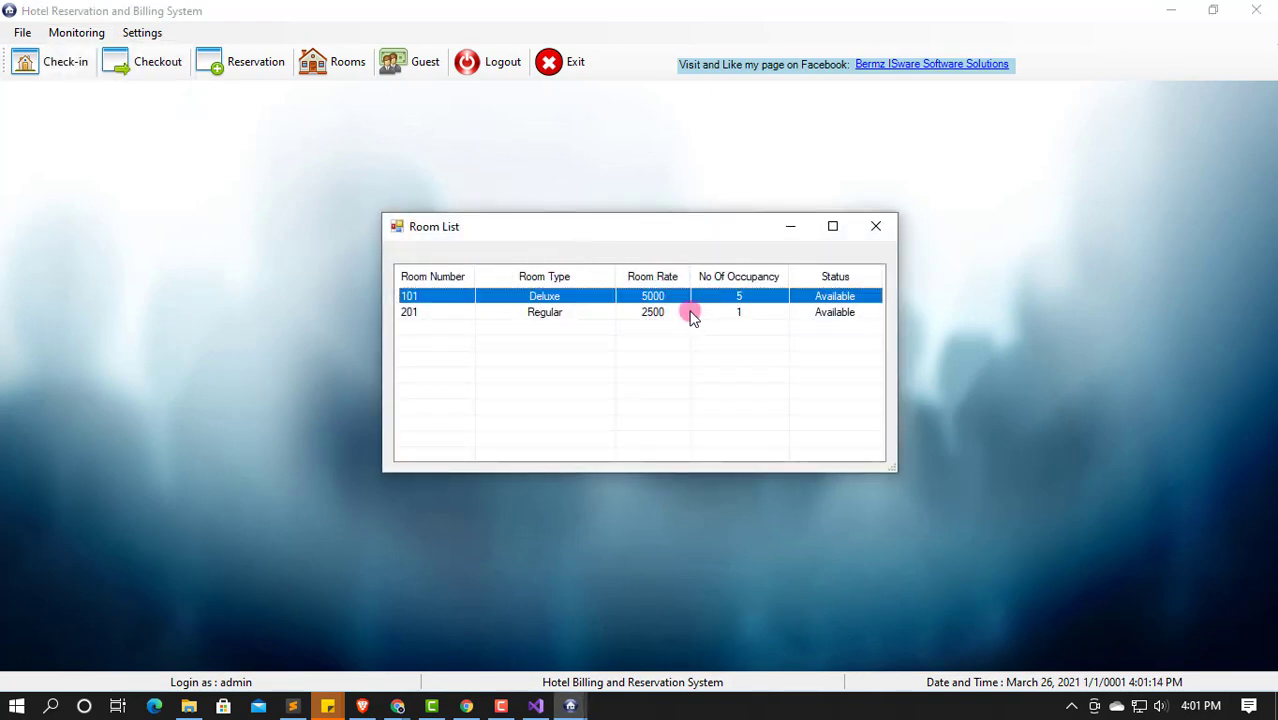
{"action": "left_click", "coordinate": [692, 312]}
{"action": "left_click", "coordinate": [876, 226]}
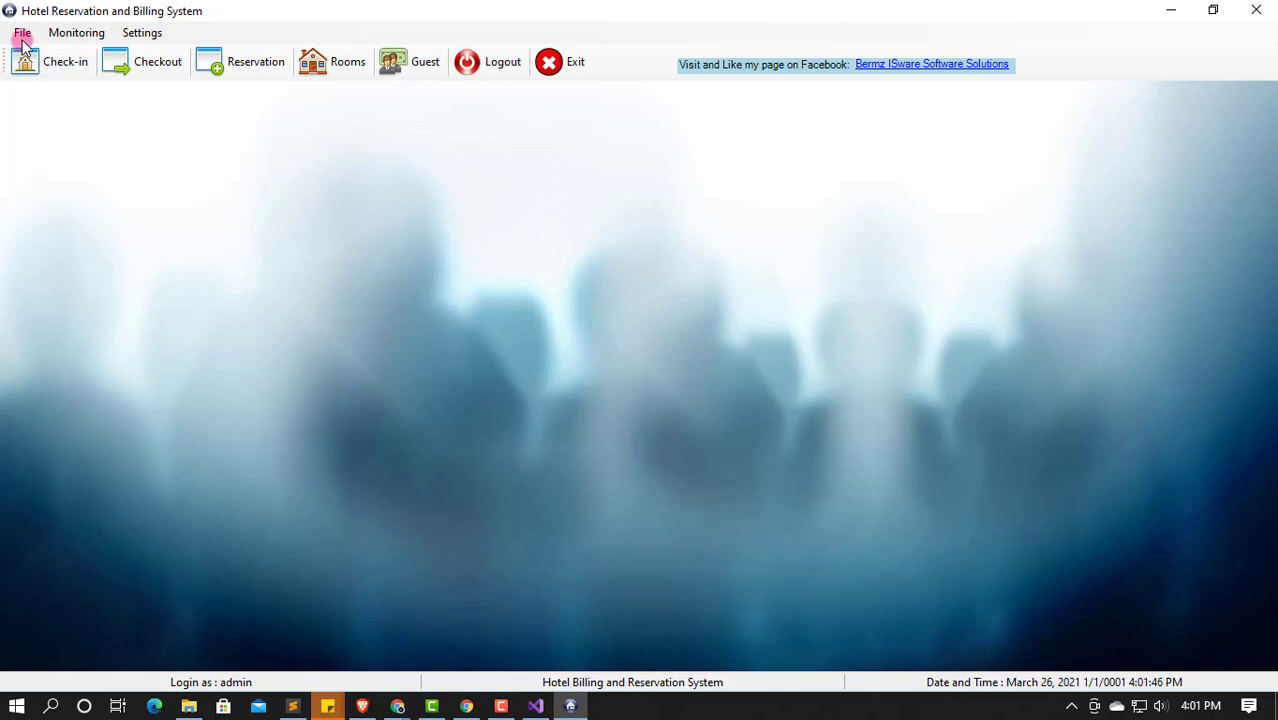
Step: Log out via File > Logout and confirm
{"action": "left_click", "coordinate": [142, 32]}
{"action": "mouse_move", "coordinate": [23, 33]}
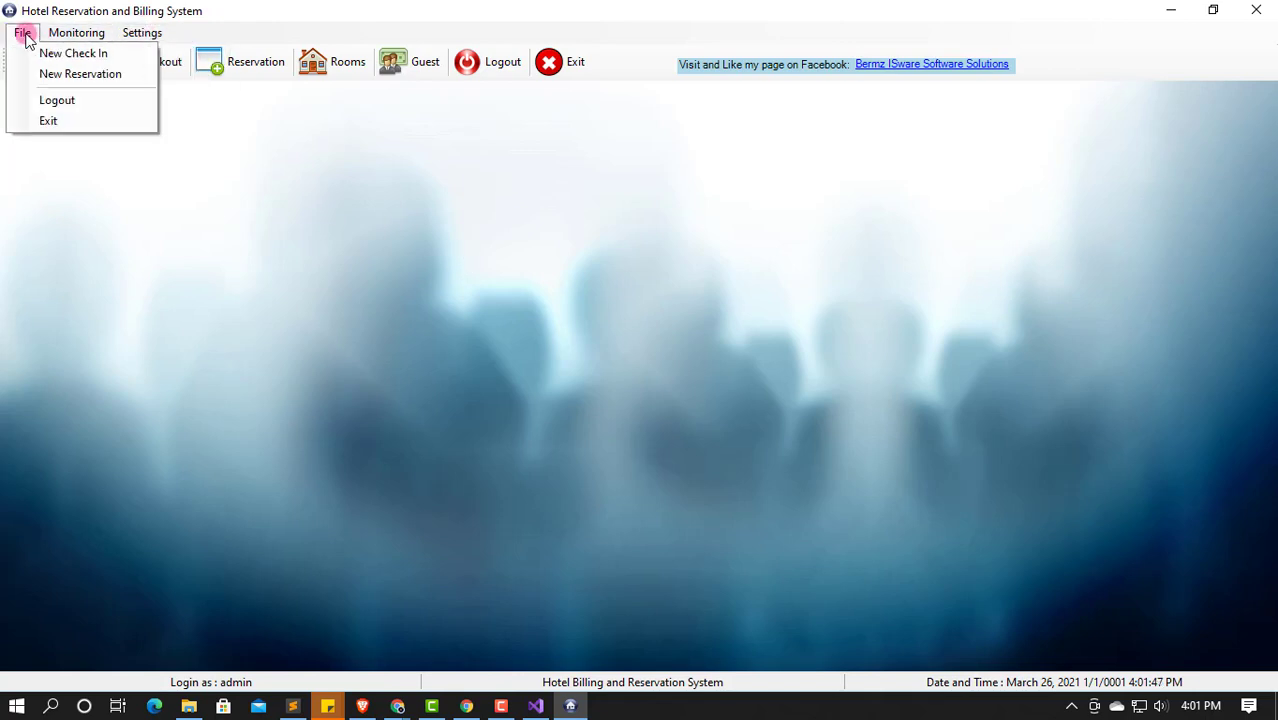
{"action": "left_click", "coordinate": [55, 100]}
{"action": "left_click", "coordinate": [621, 424]}
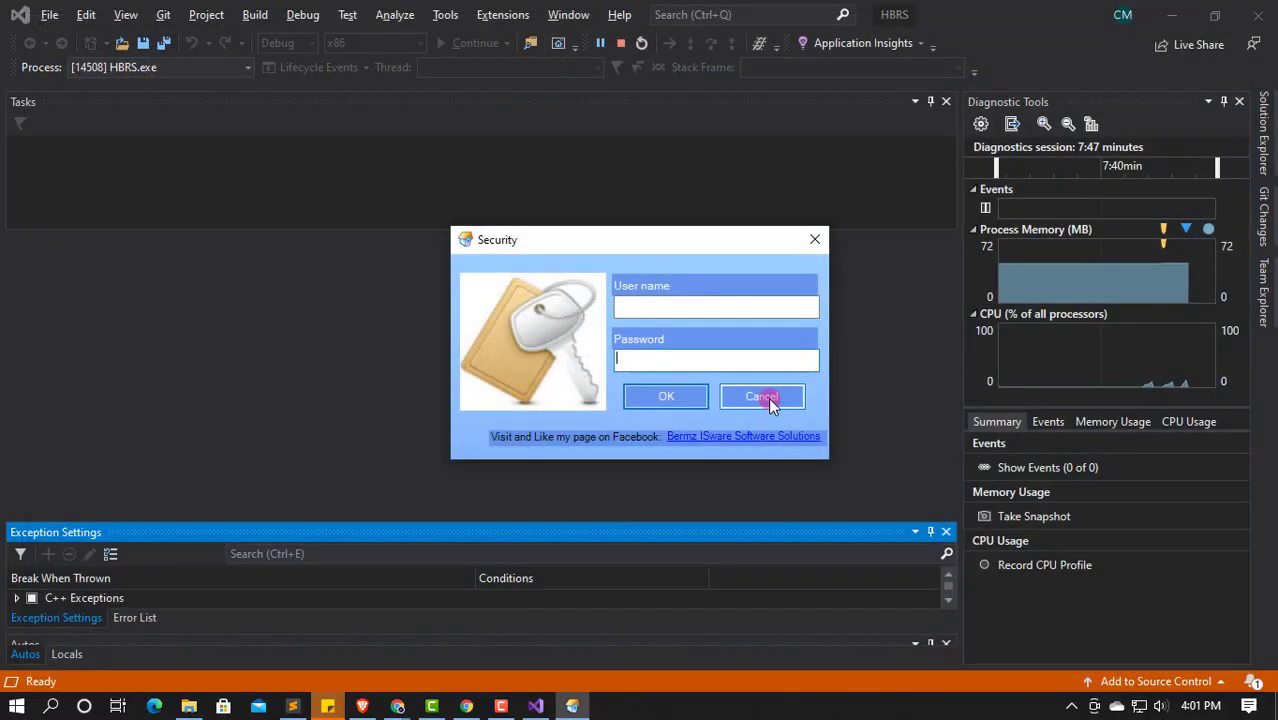